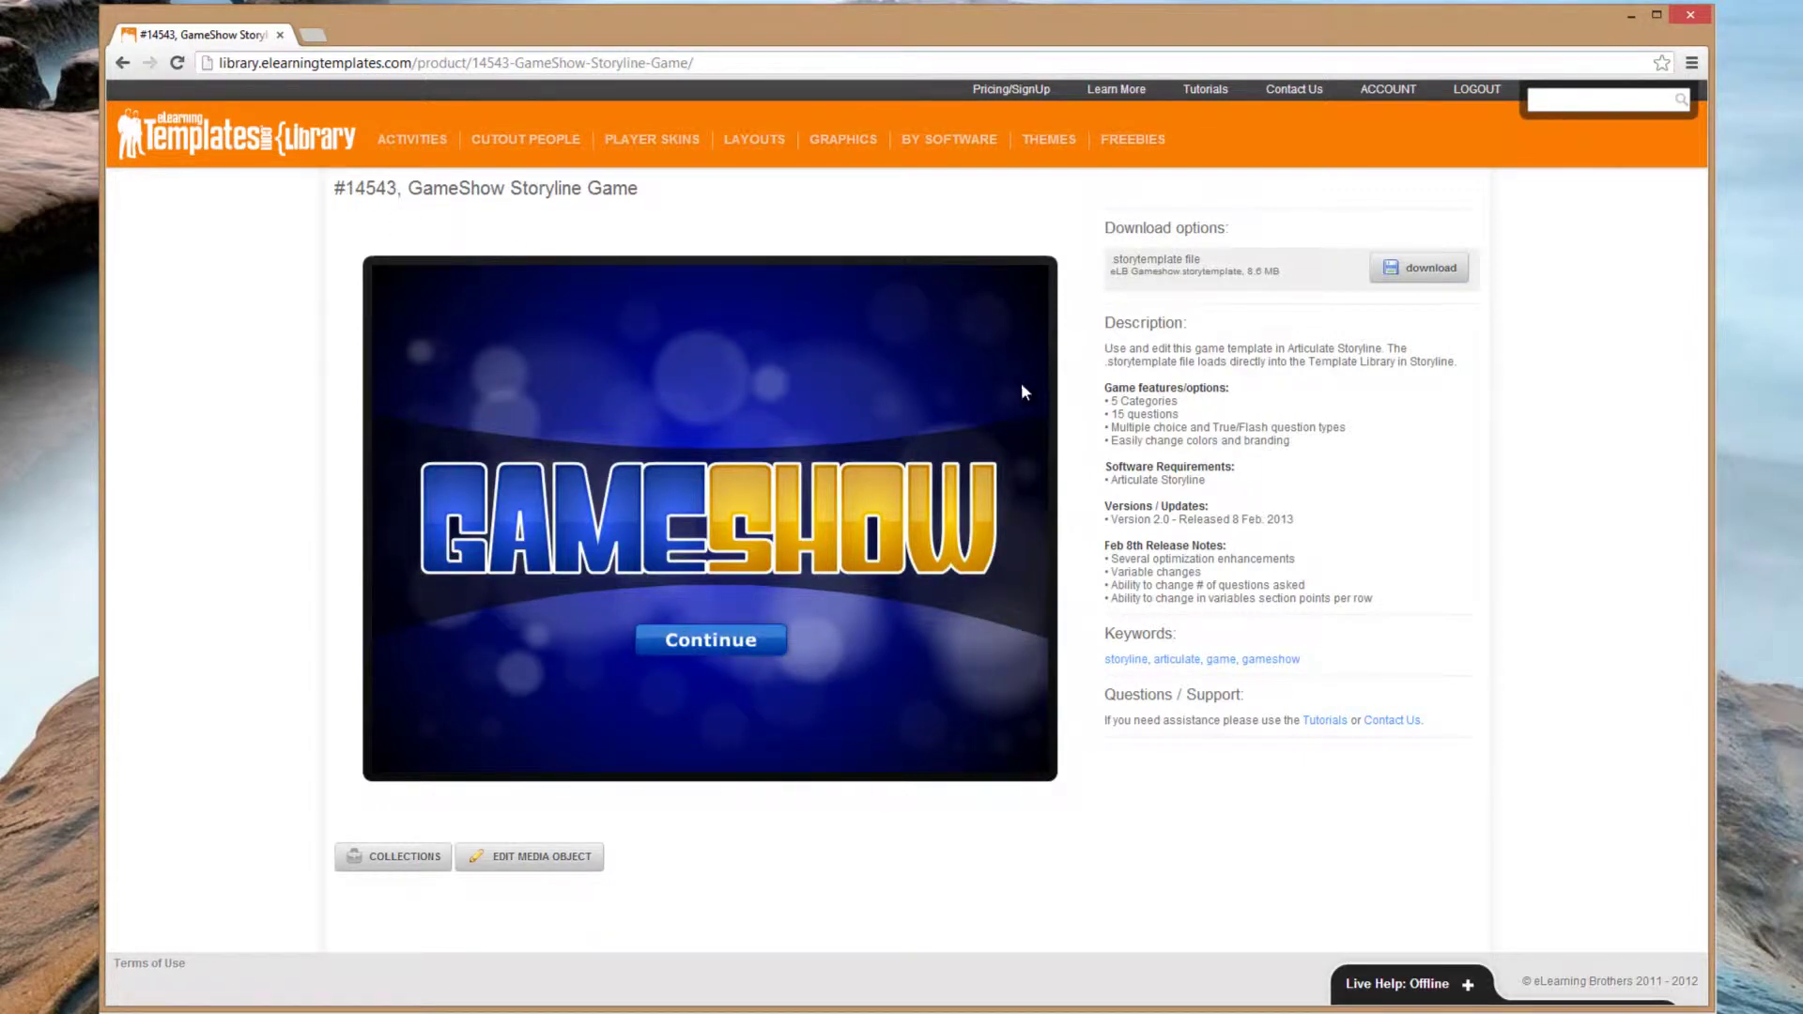
Start the GameShow demo game and answer the Category 2 question for 100 with option A.
mouse_move(399, 145)
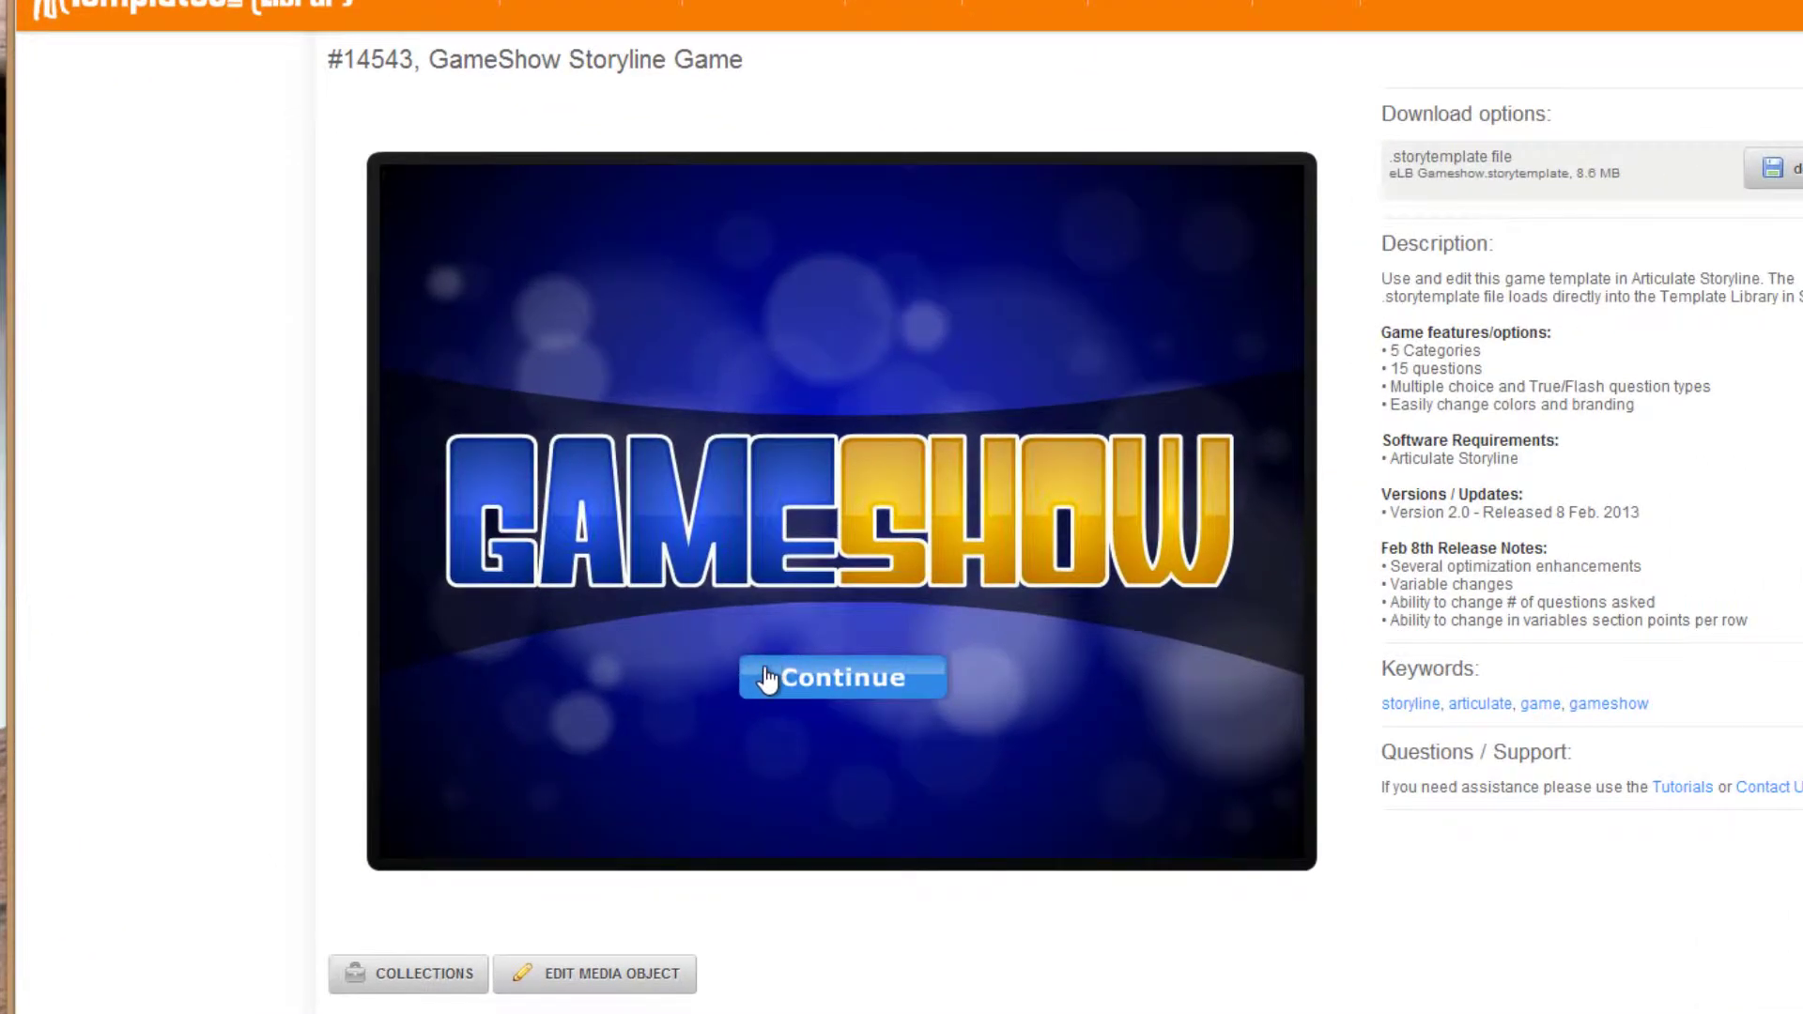
click(653, 638)
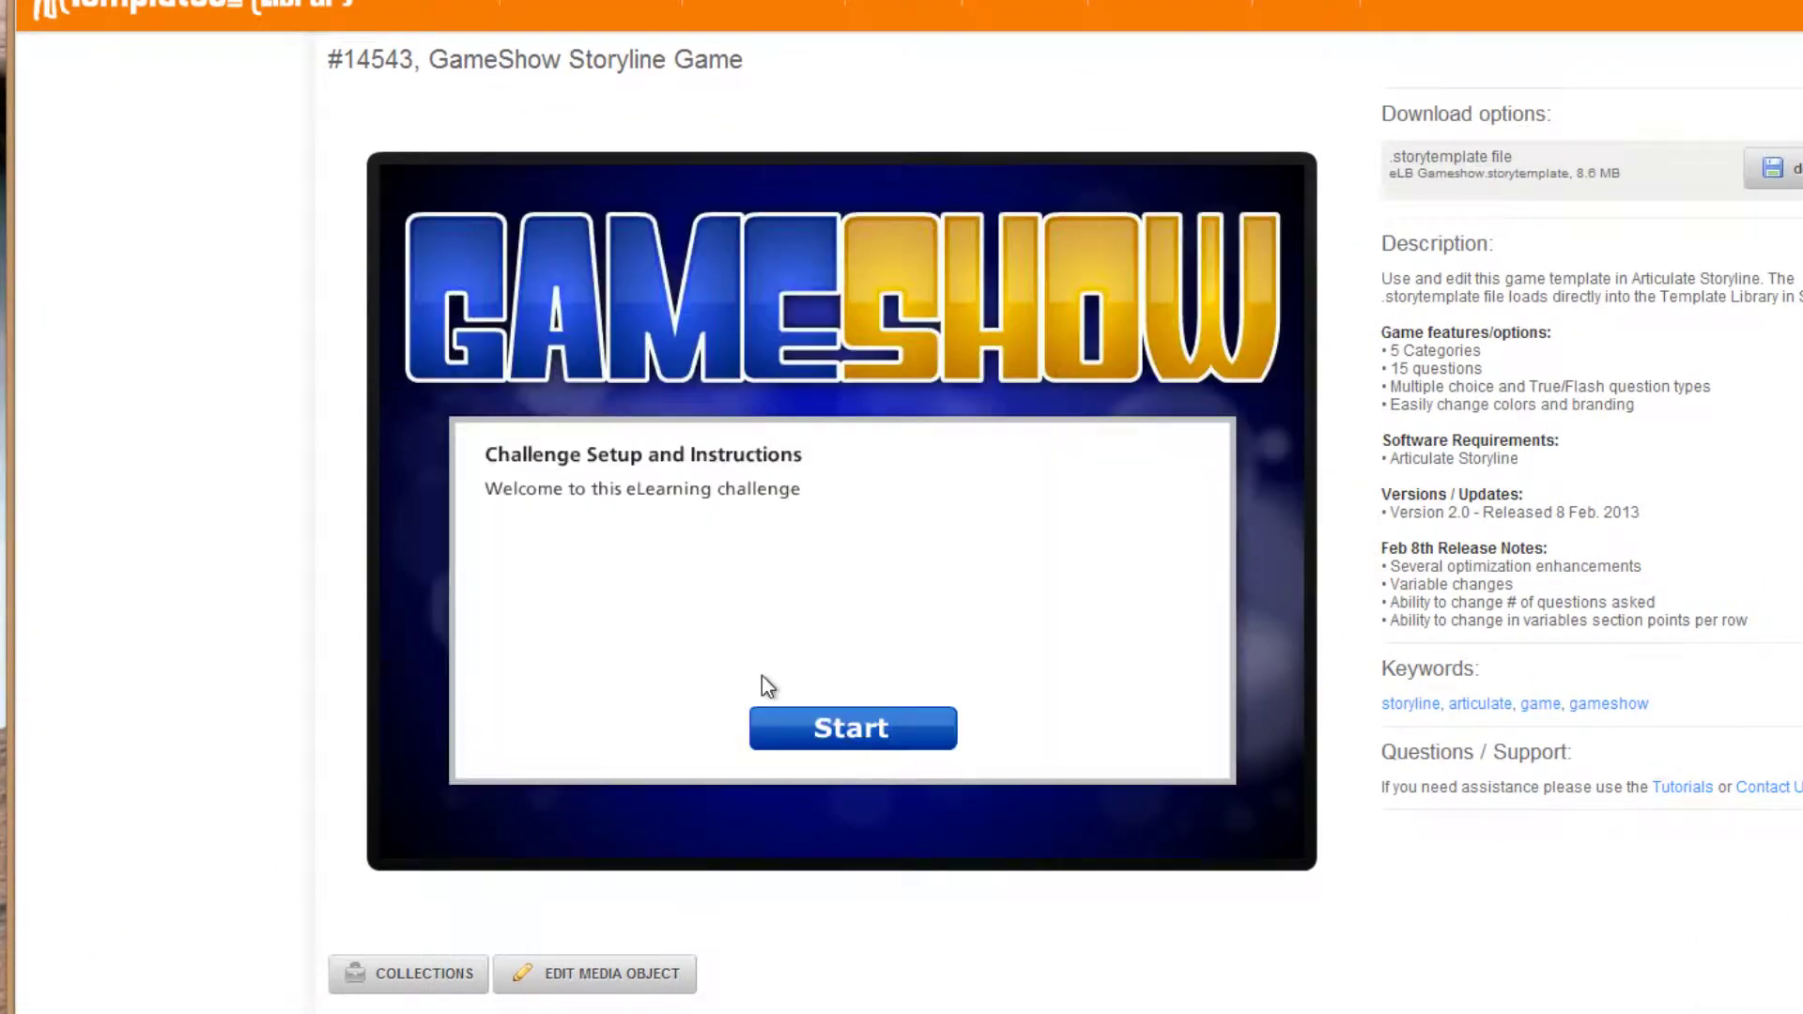
click(851, 732)
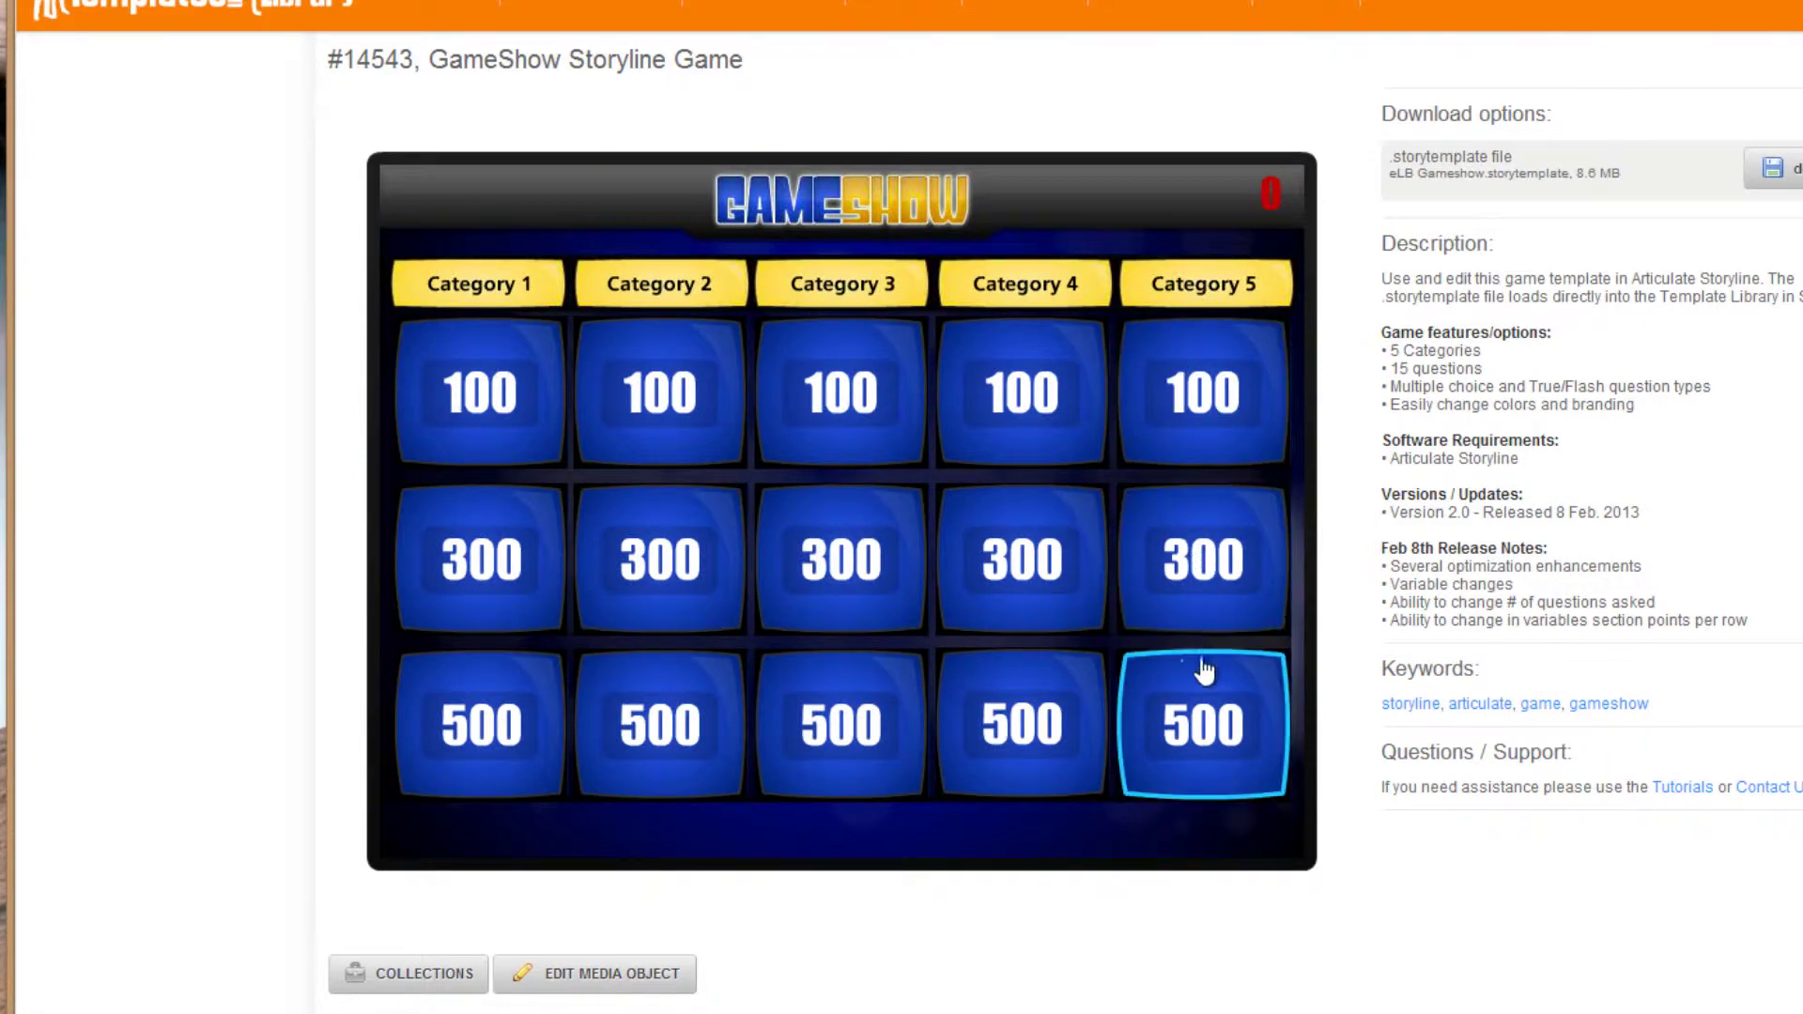
click(665, 402)
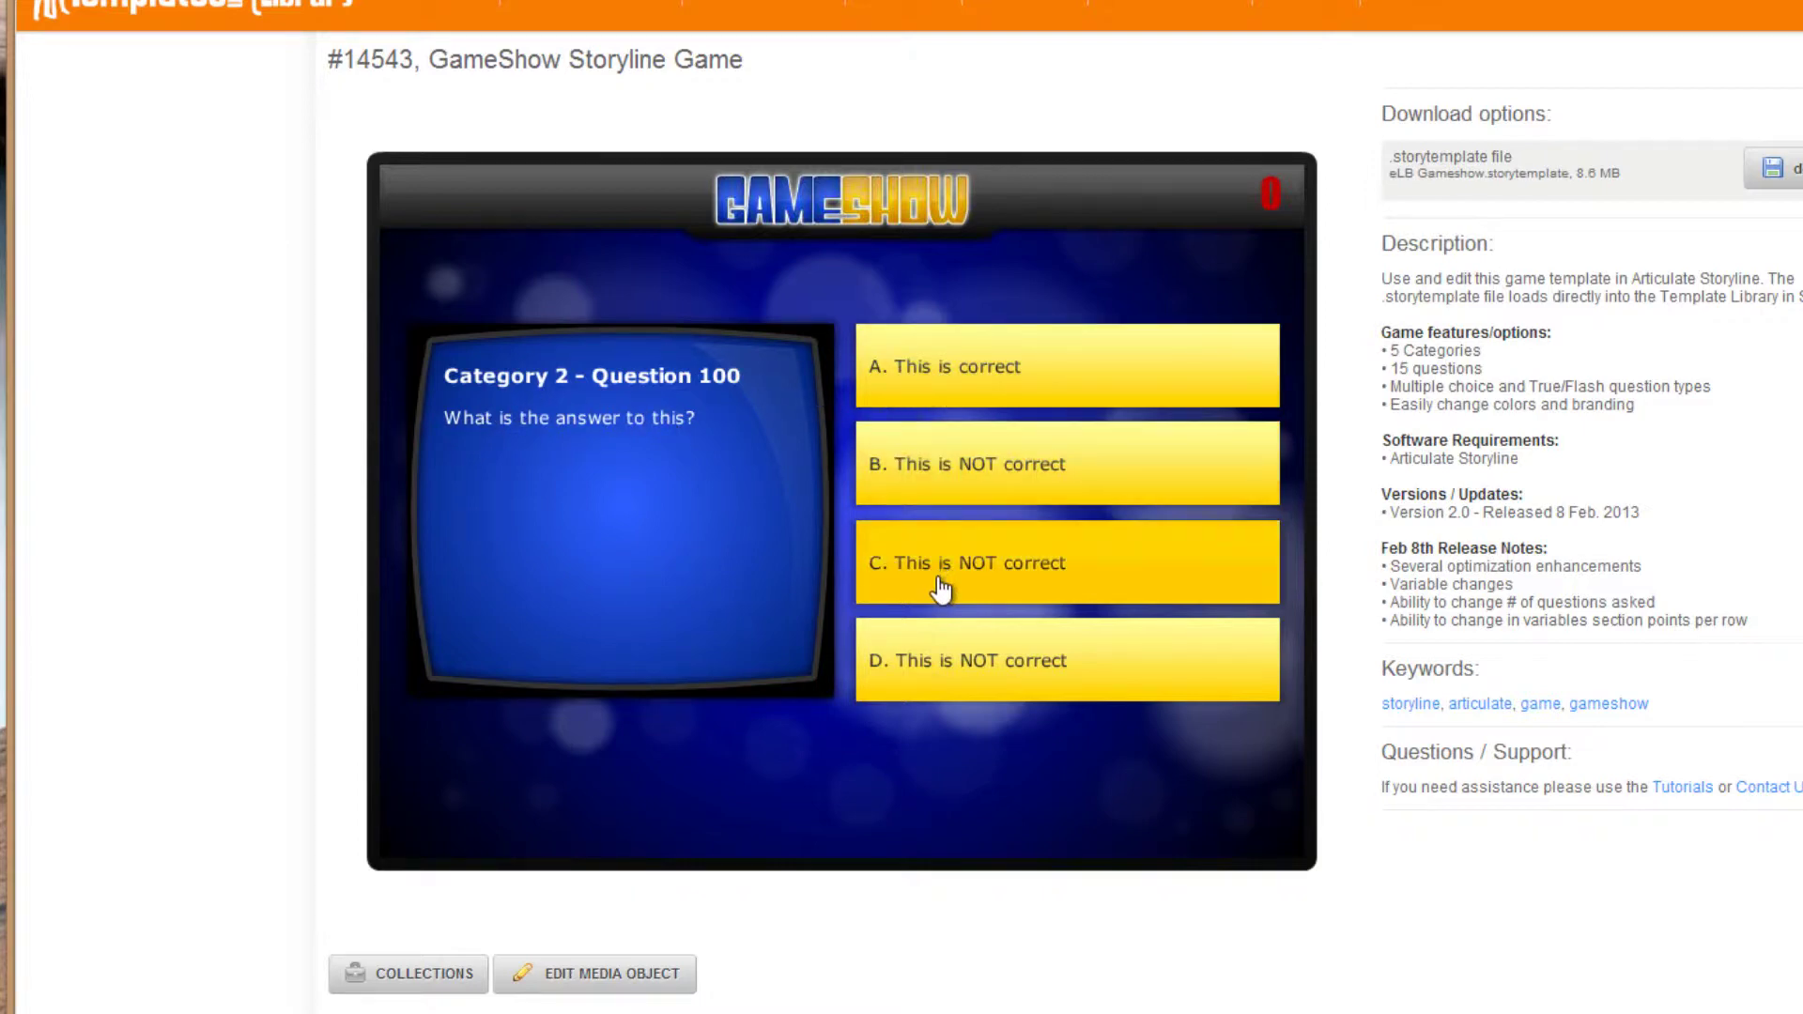
click(959, 387)
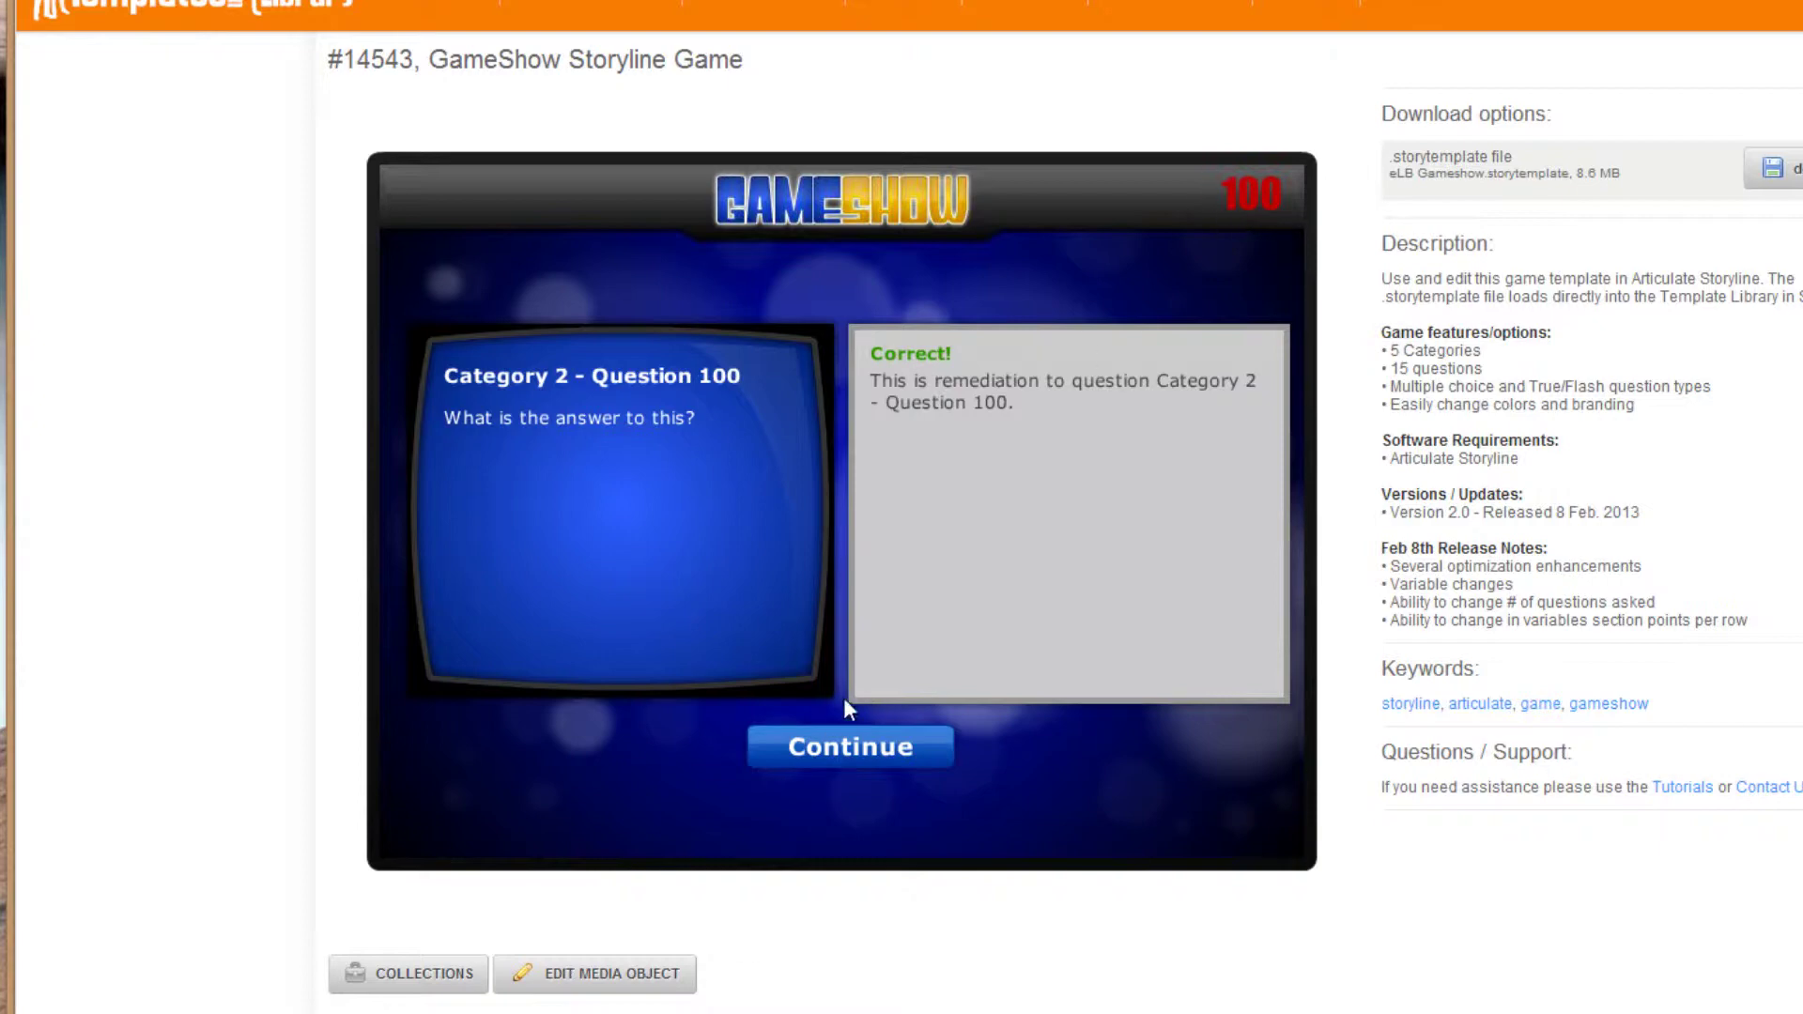
click(839, 748)
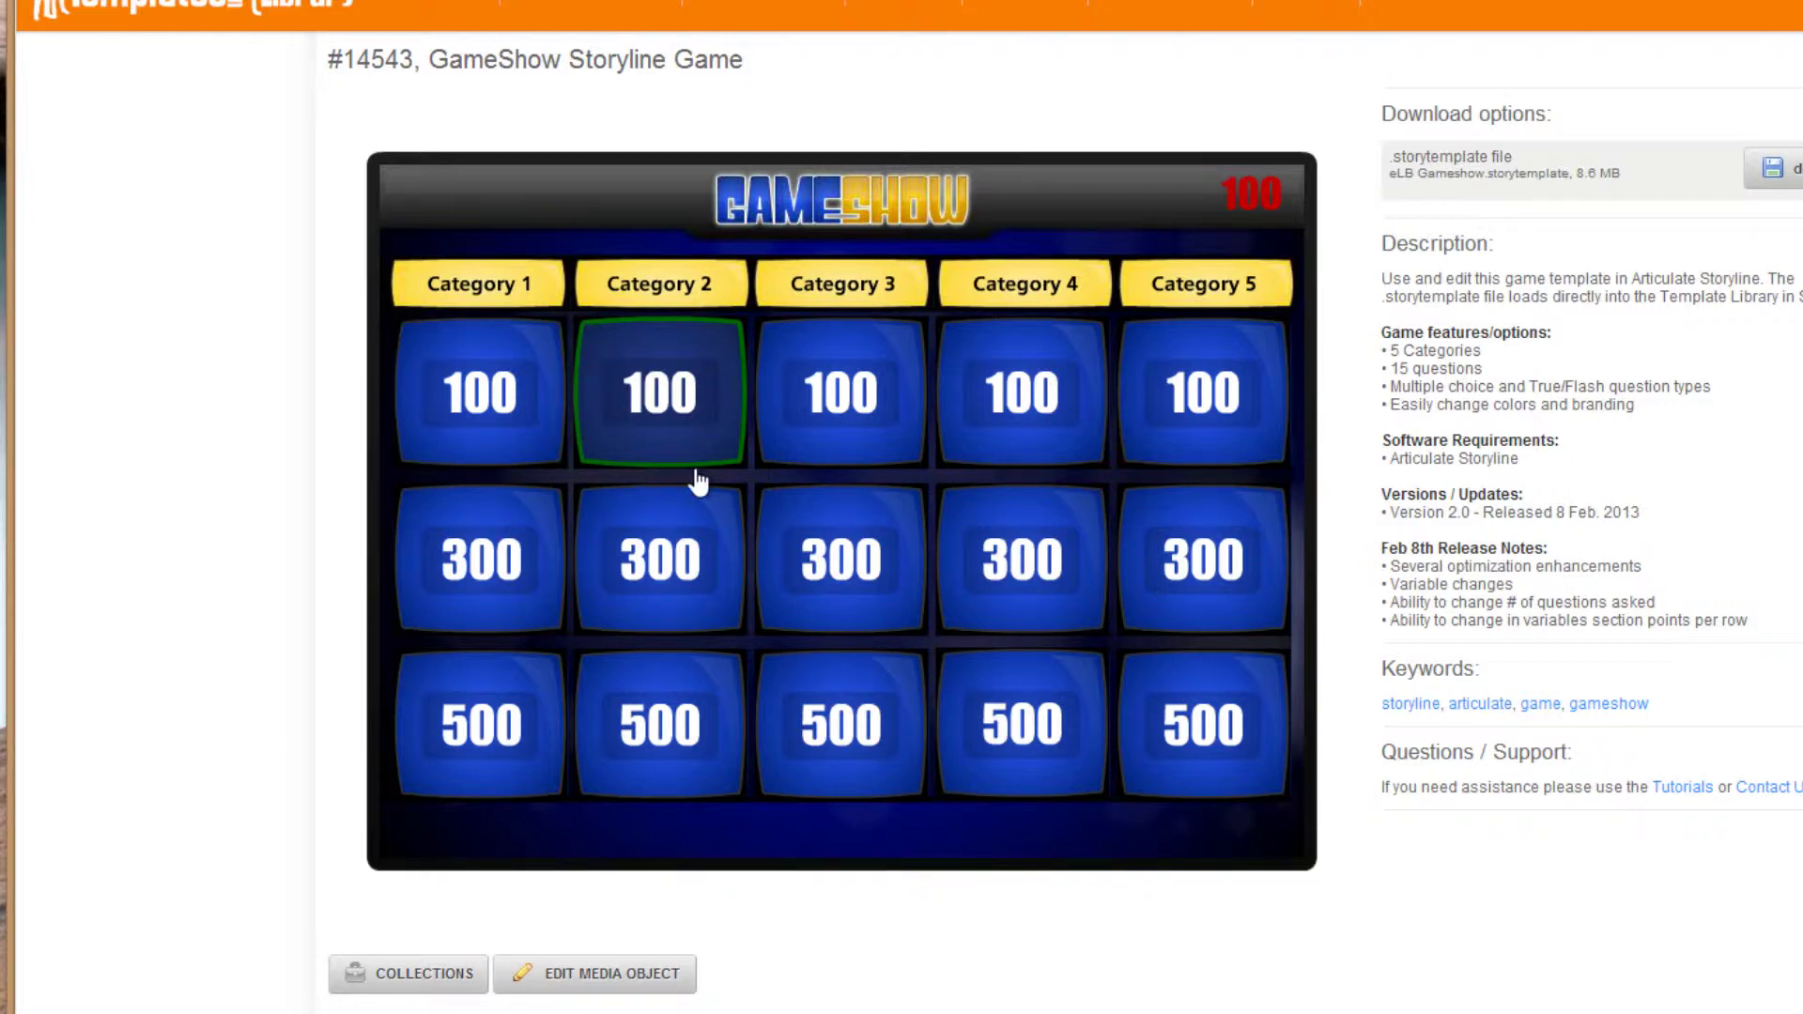
Answer the Category 4 question for 300 with option B and continue past its feedback.
click(1006, 573)
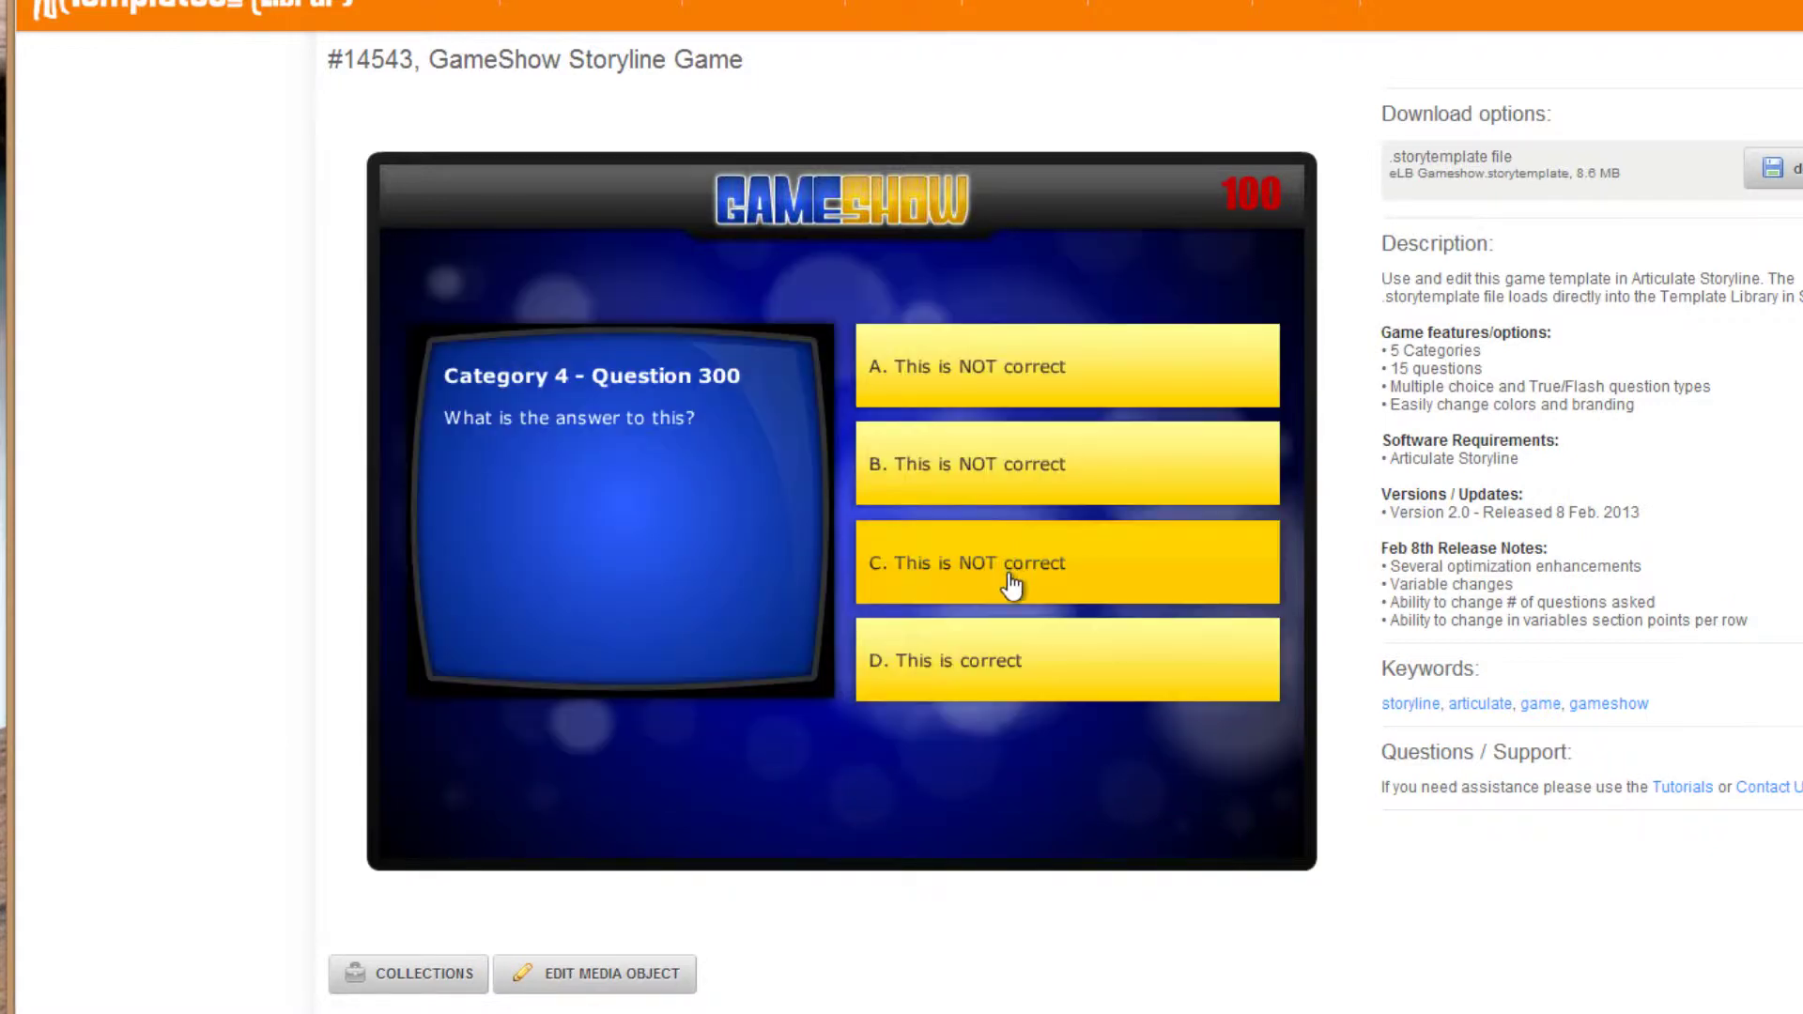
click(981, 487)
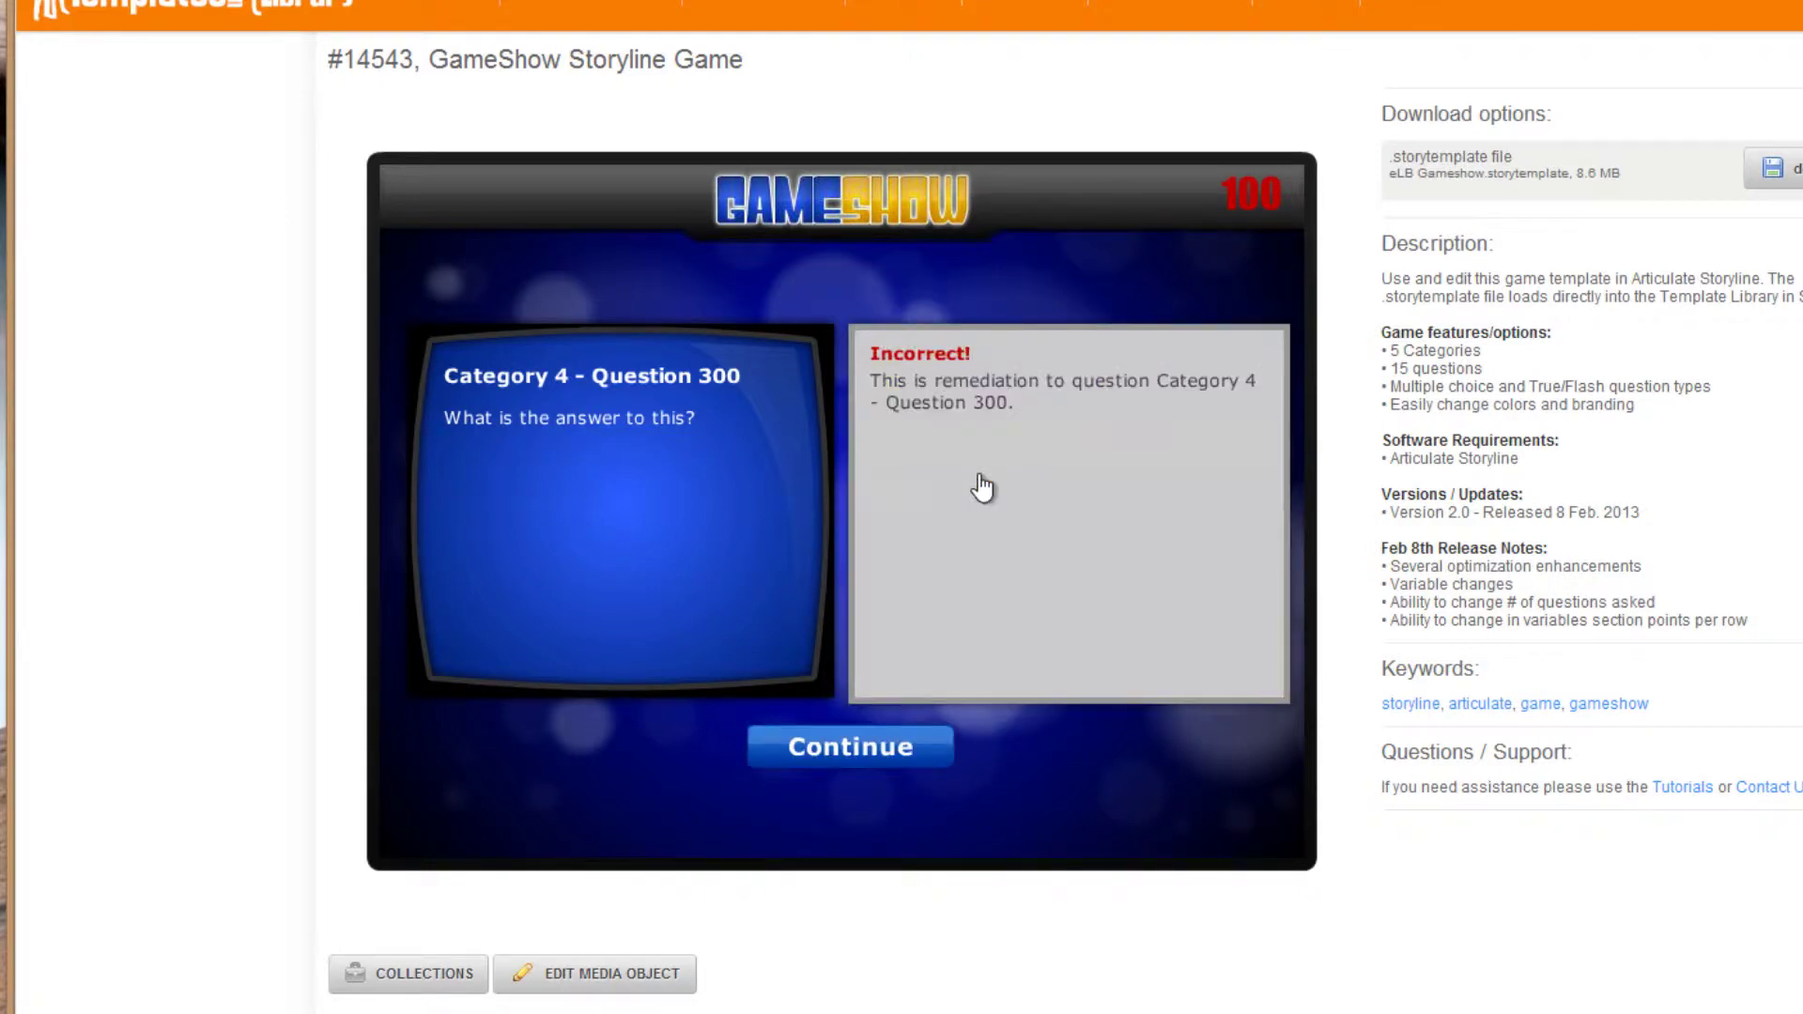
click(874, 749)
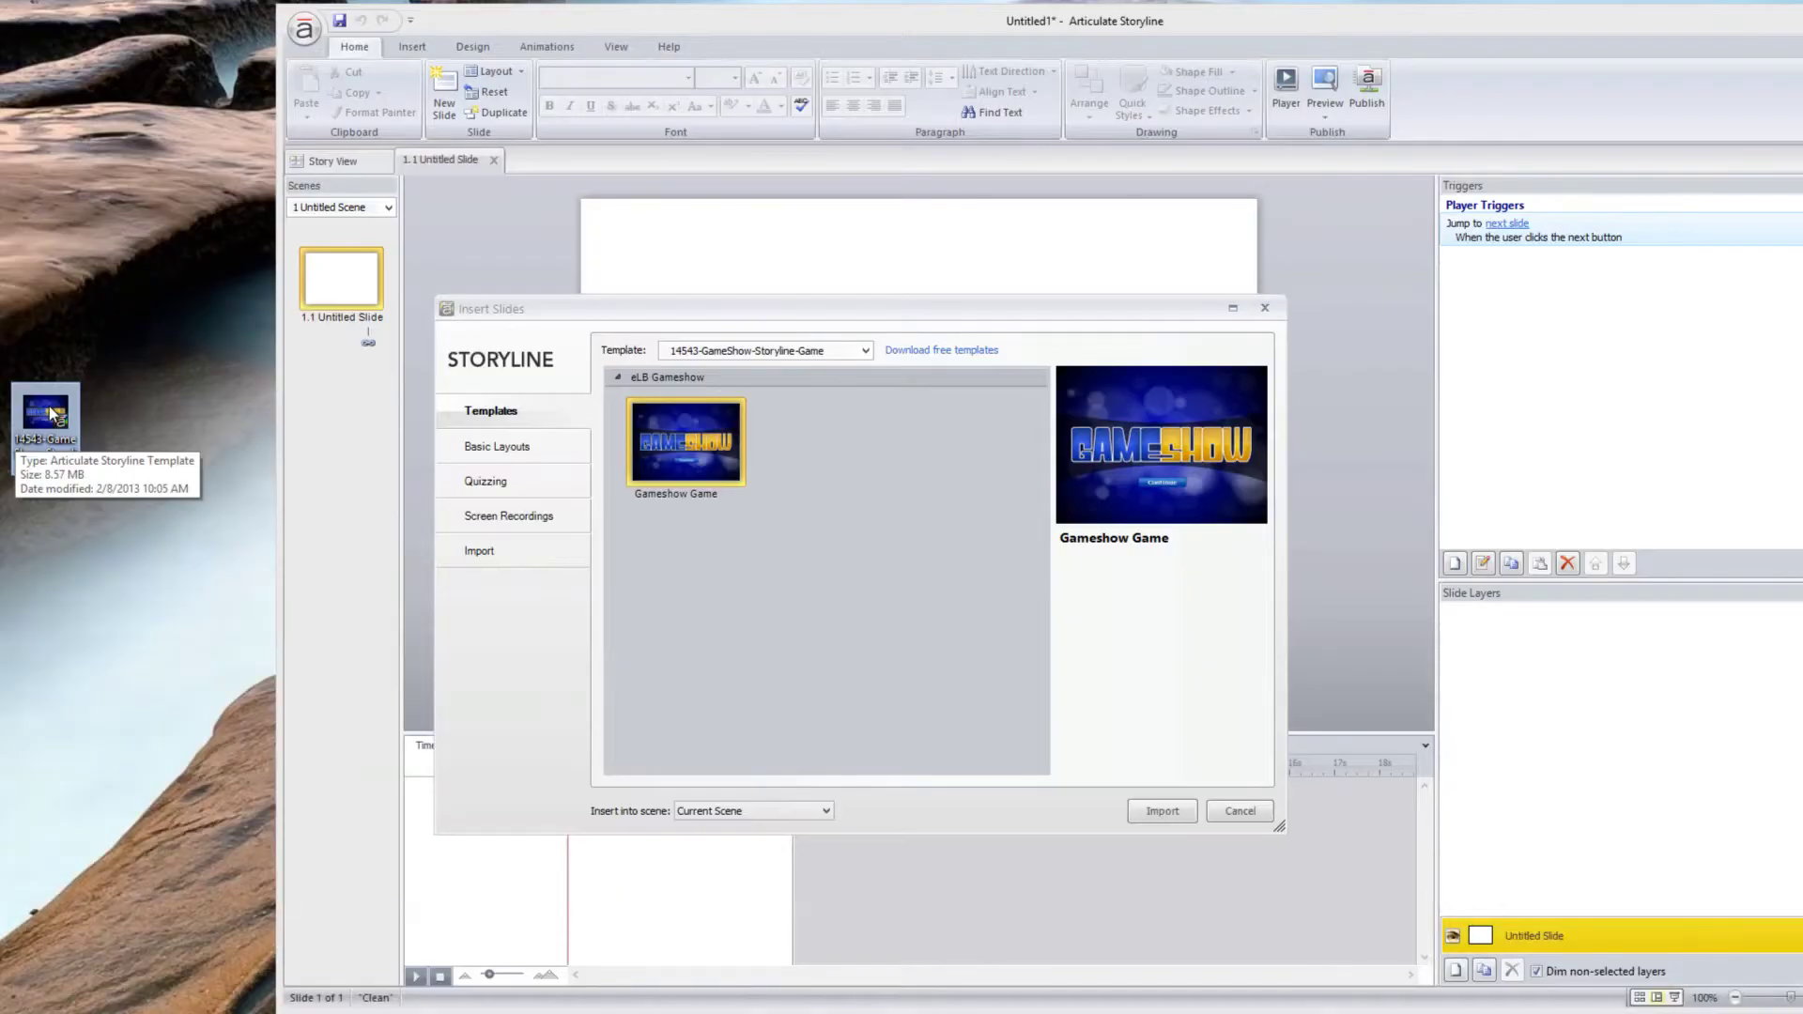
Delete the 14543-GameShow-Storyline-Game template file from the desktop.
click(800, 415)
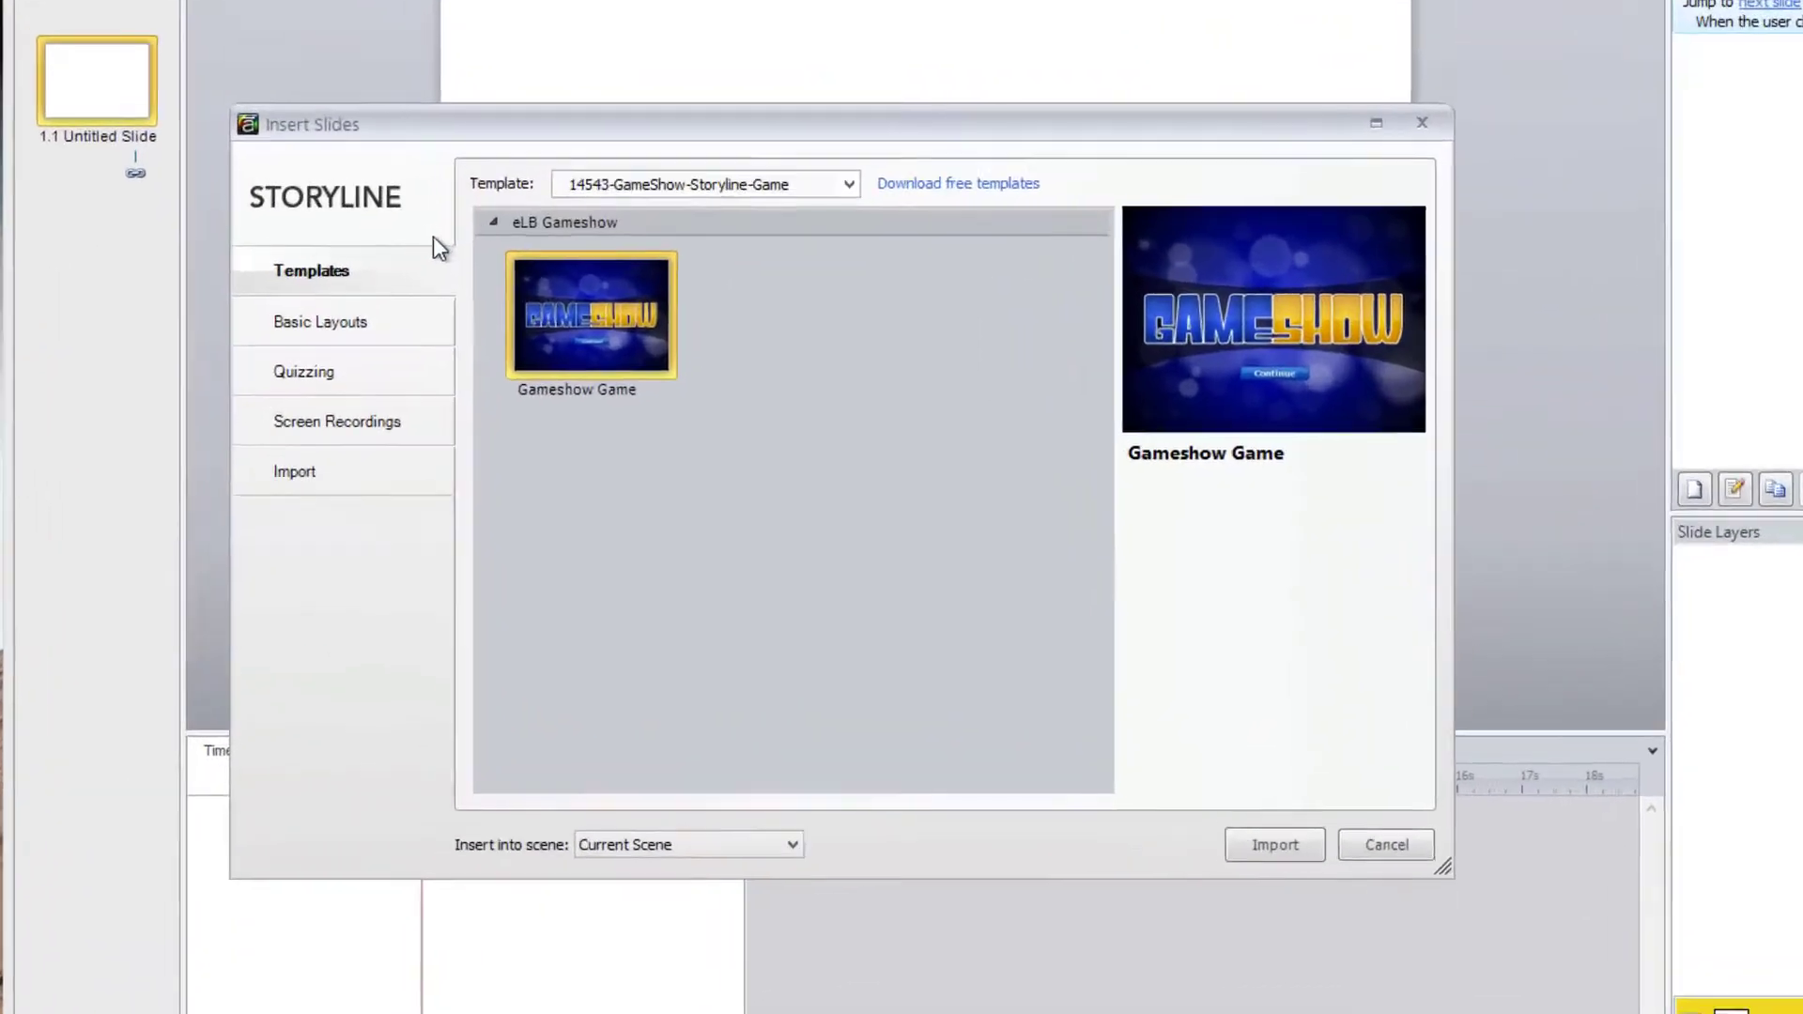
drag(432, 103, 460, 80)
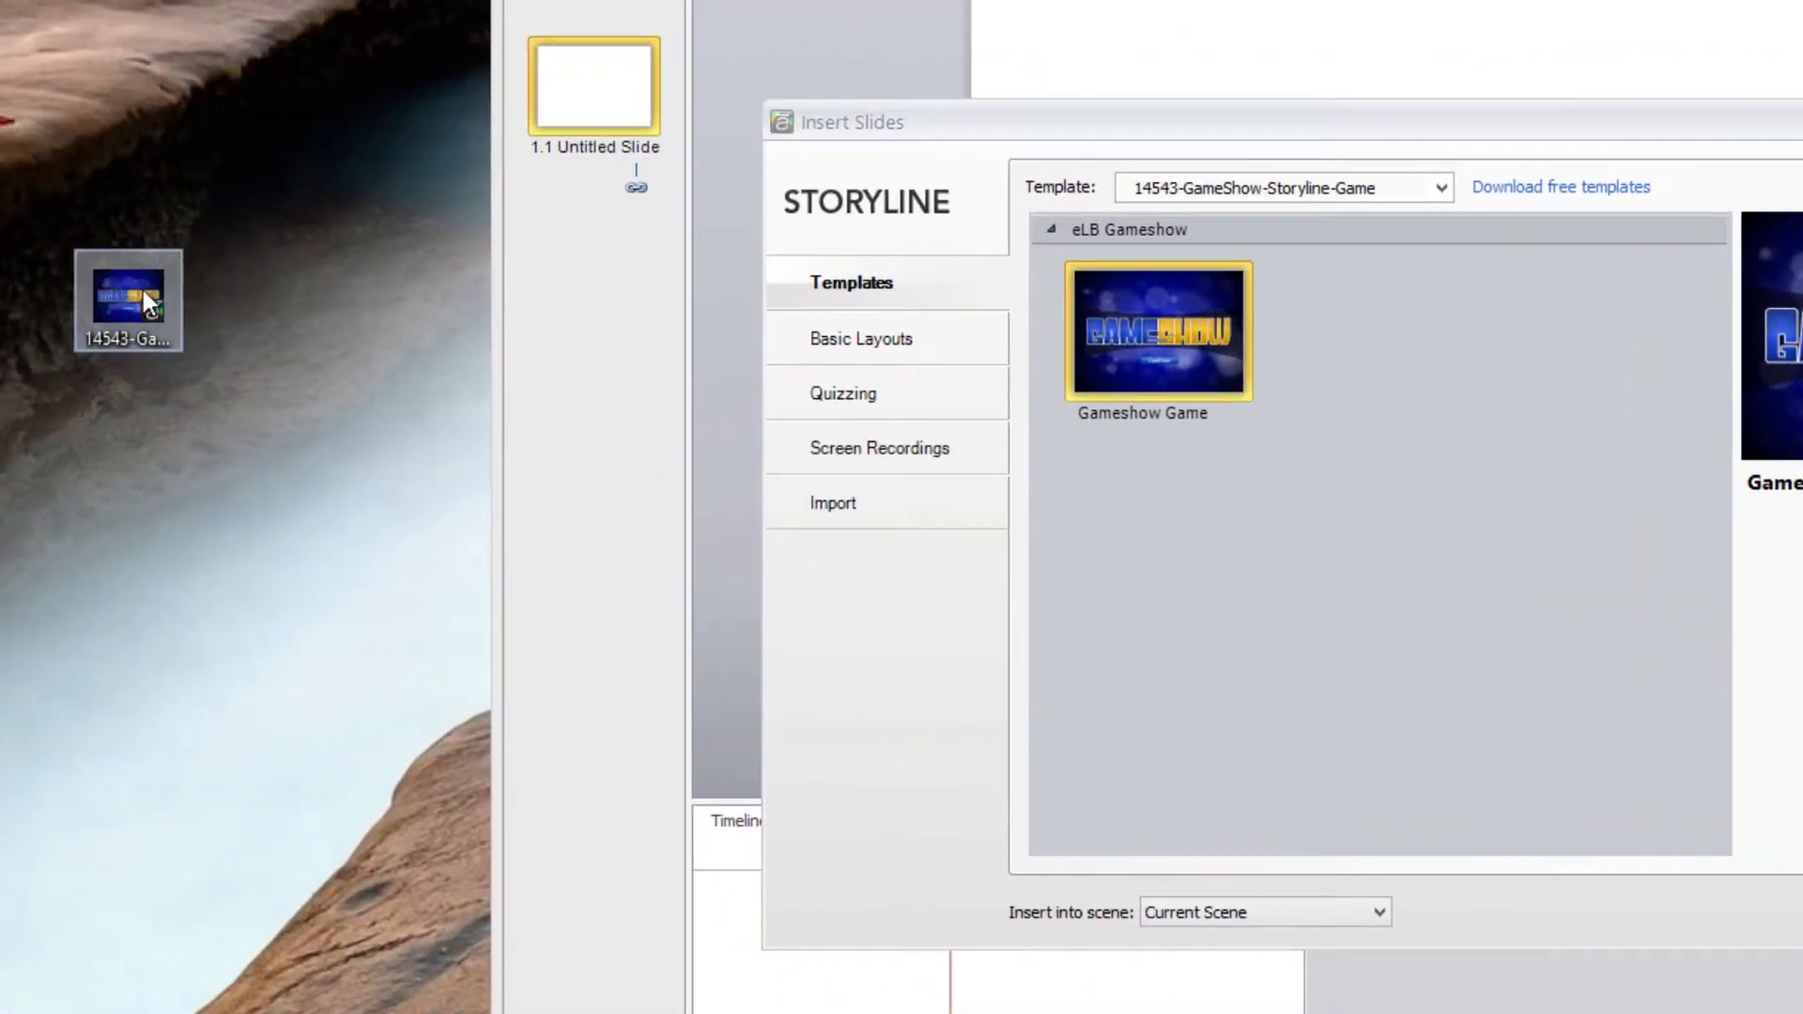
right_click(143, 292)
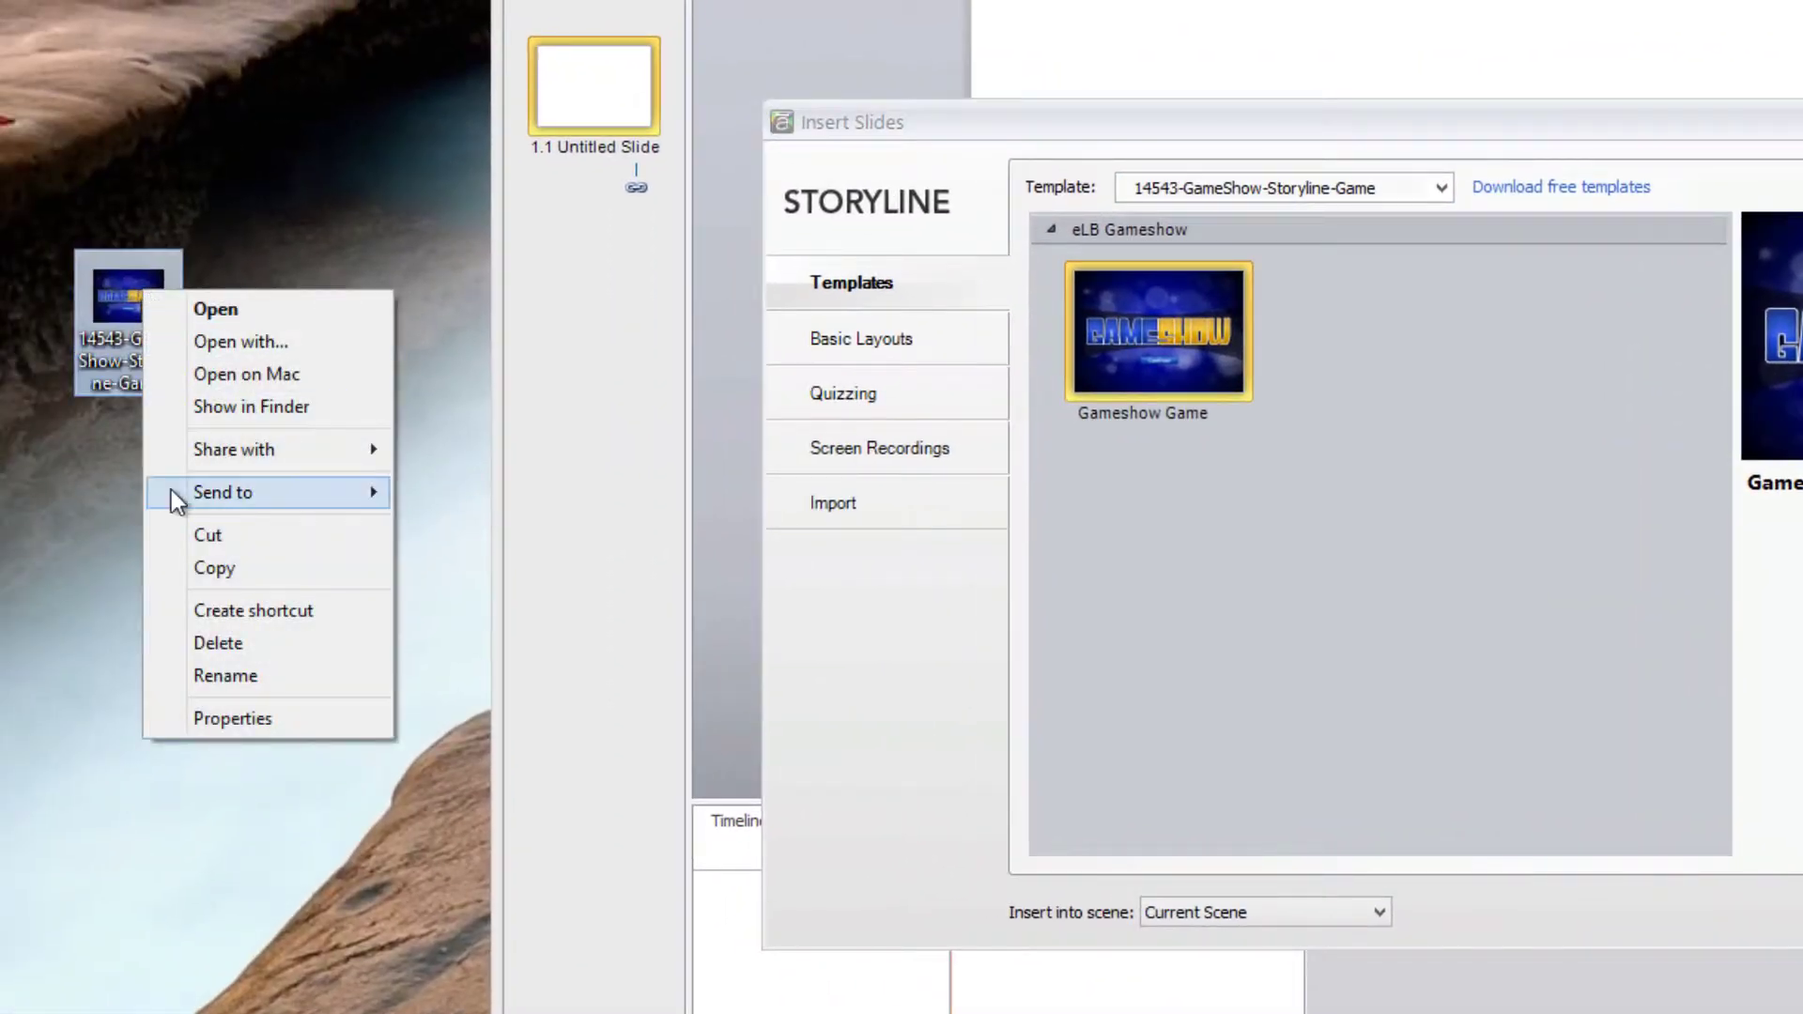
click(240, 653)
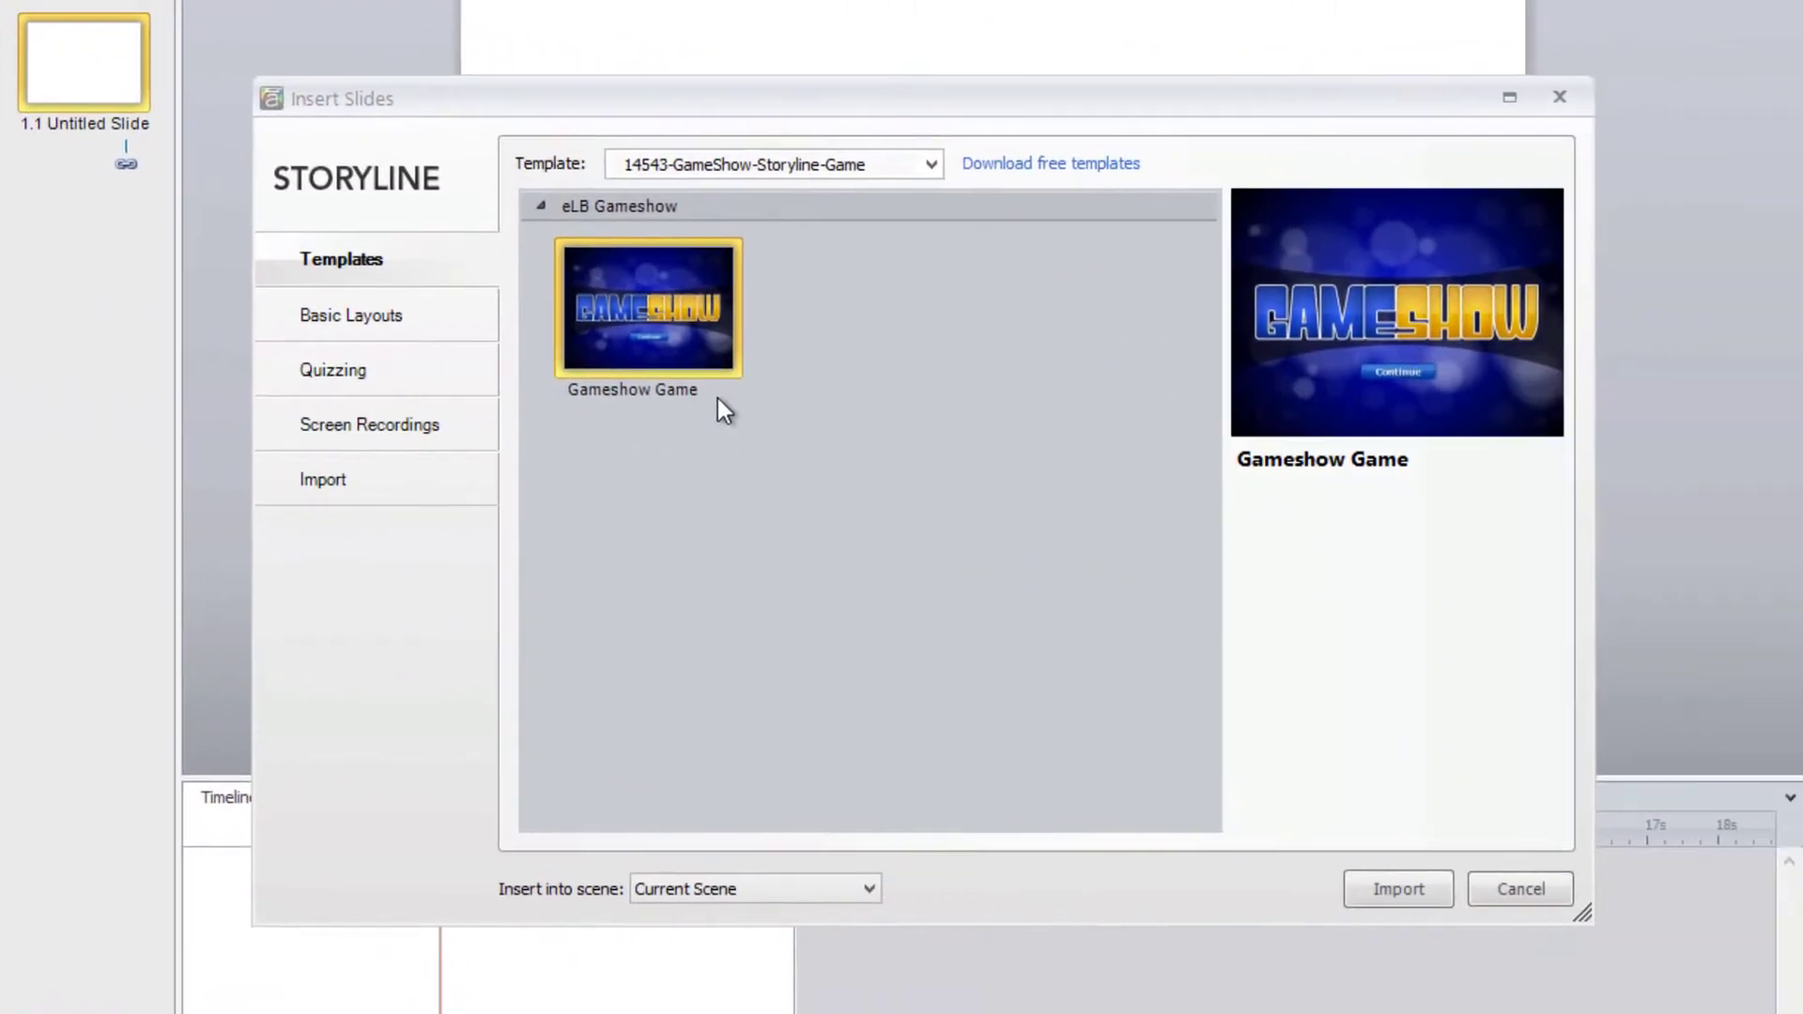
Import the Gameshow Game slide from the 14543-GameShow-Storyline-Game template into the current scene.
click(787, 340)
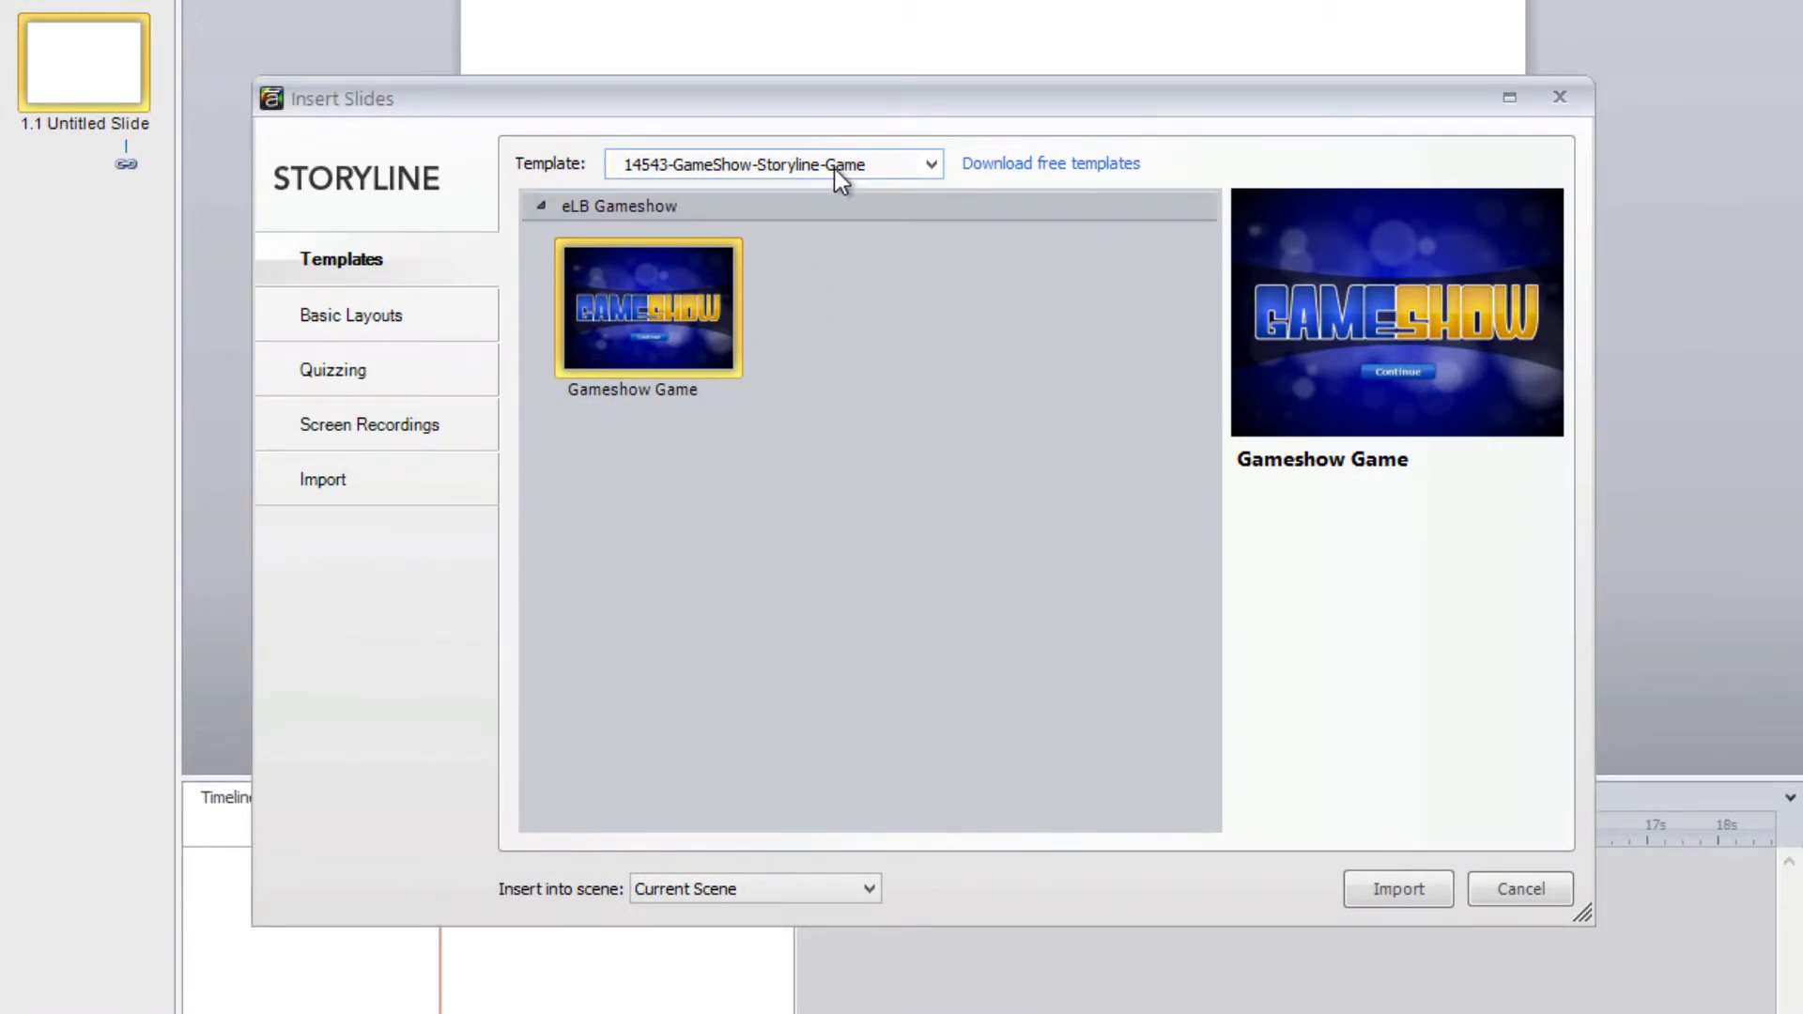
click(835, 169)
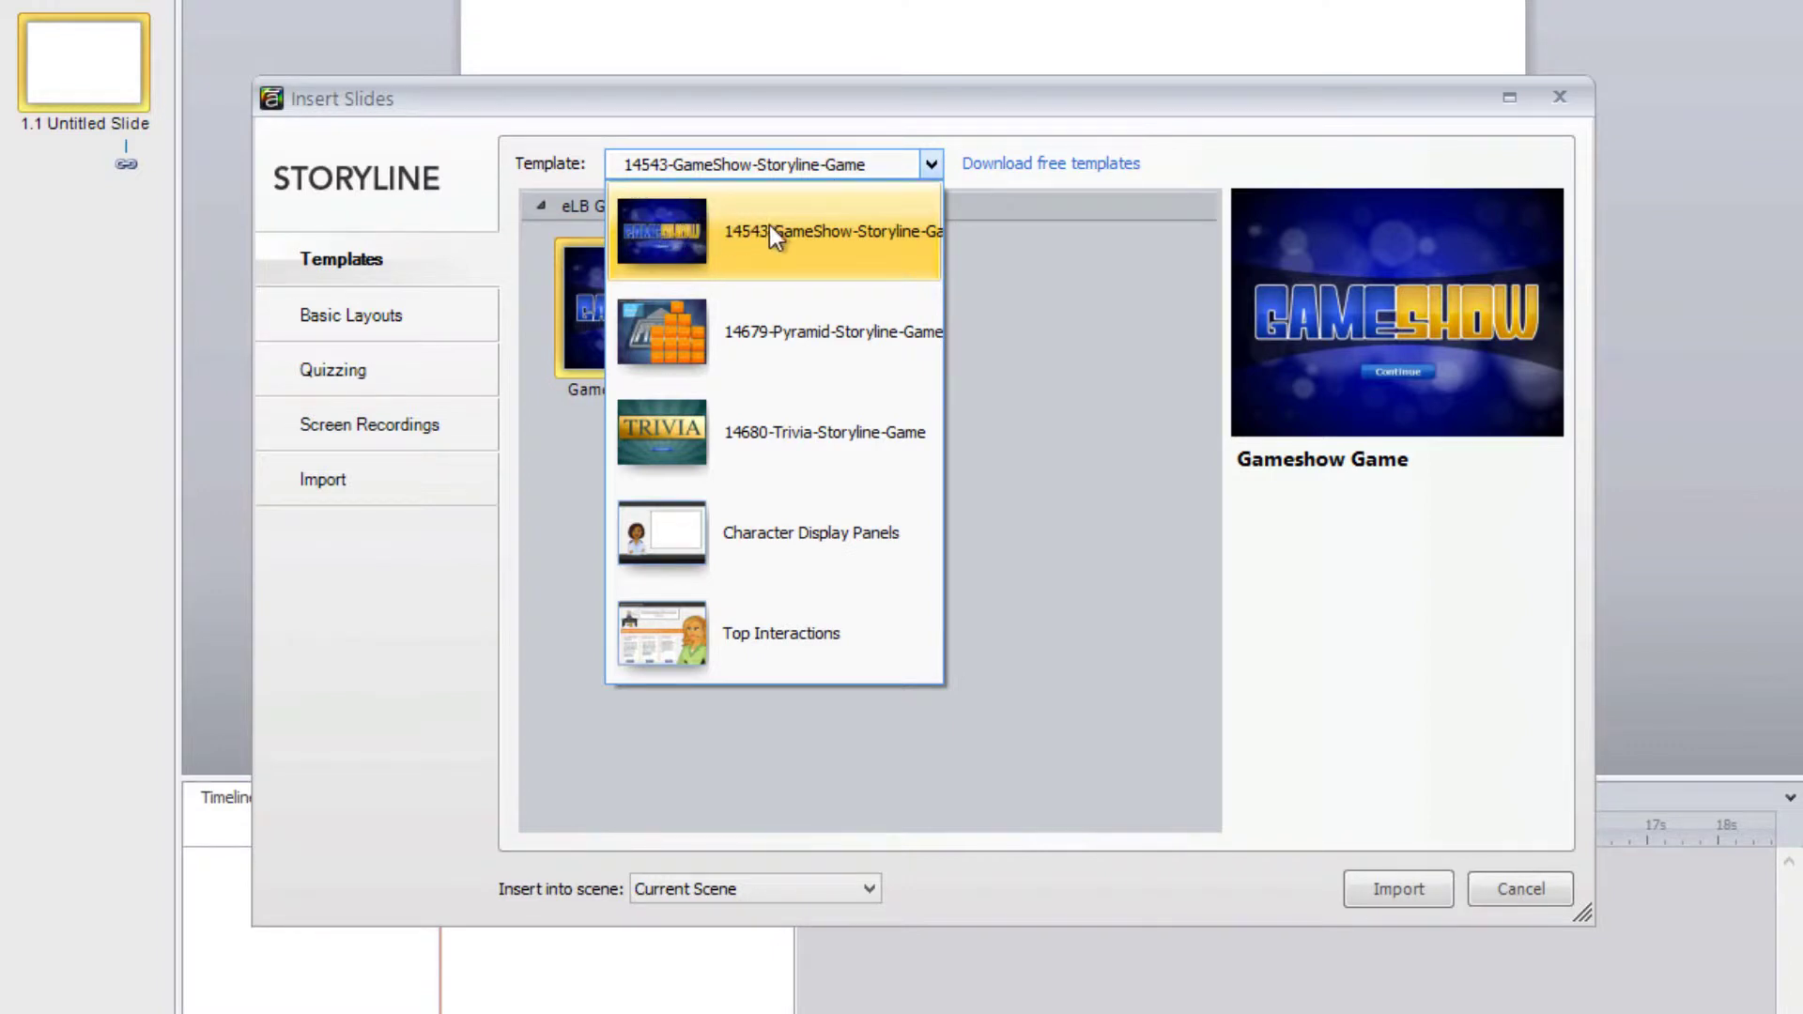
click(937, 244)
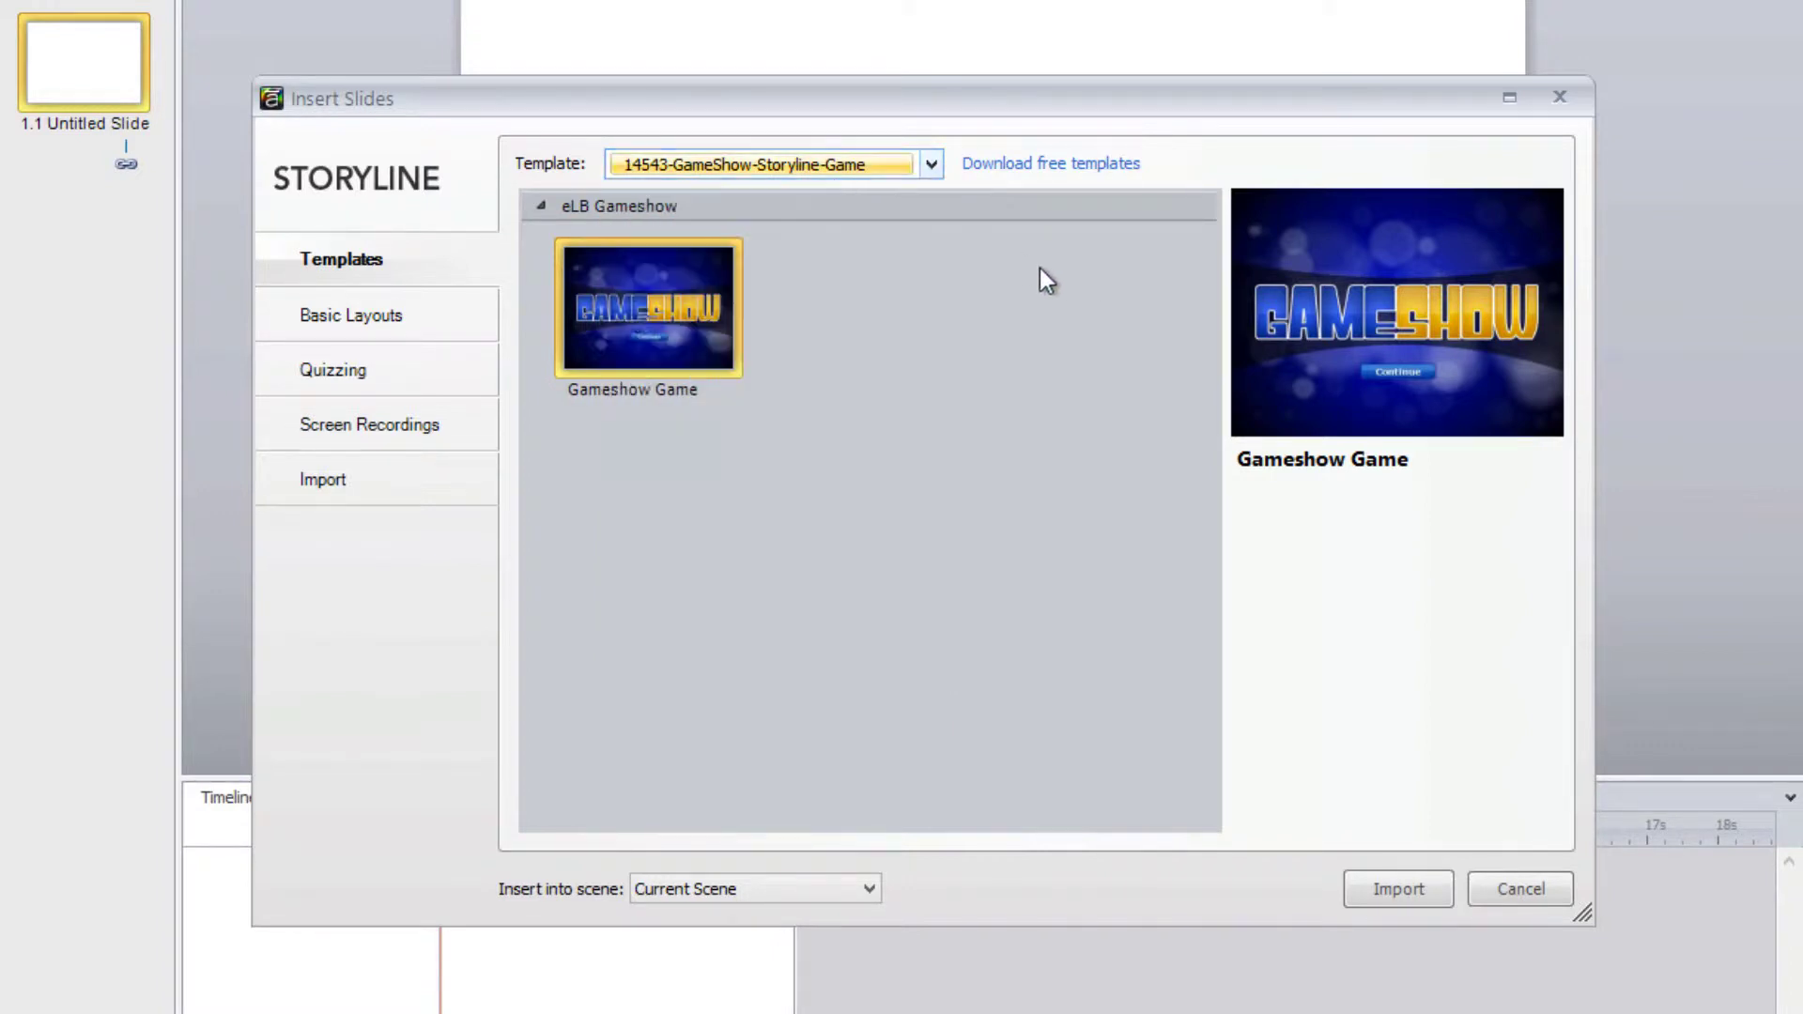
click(1384, 887)
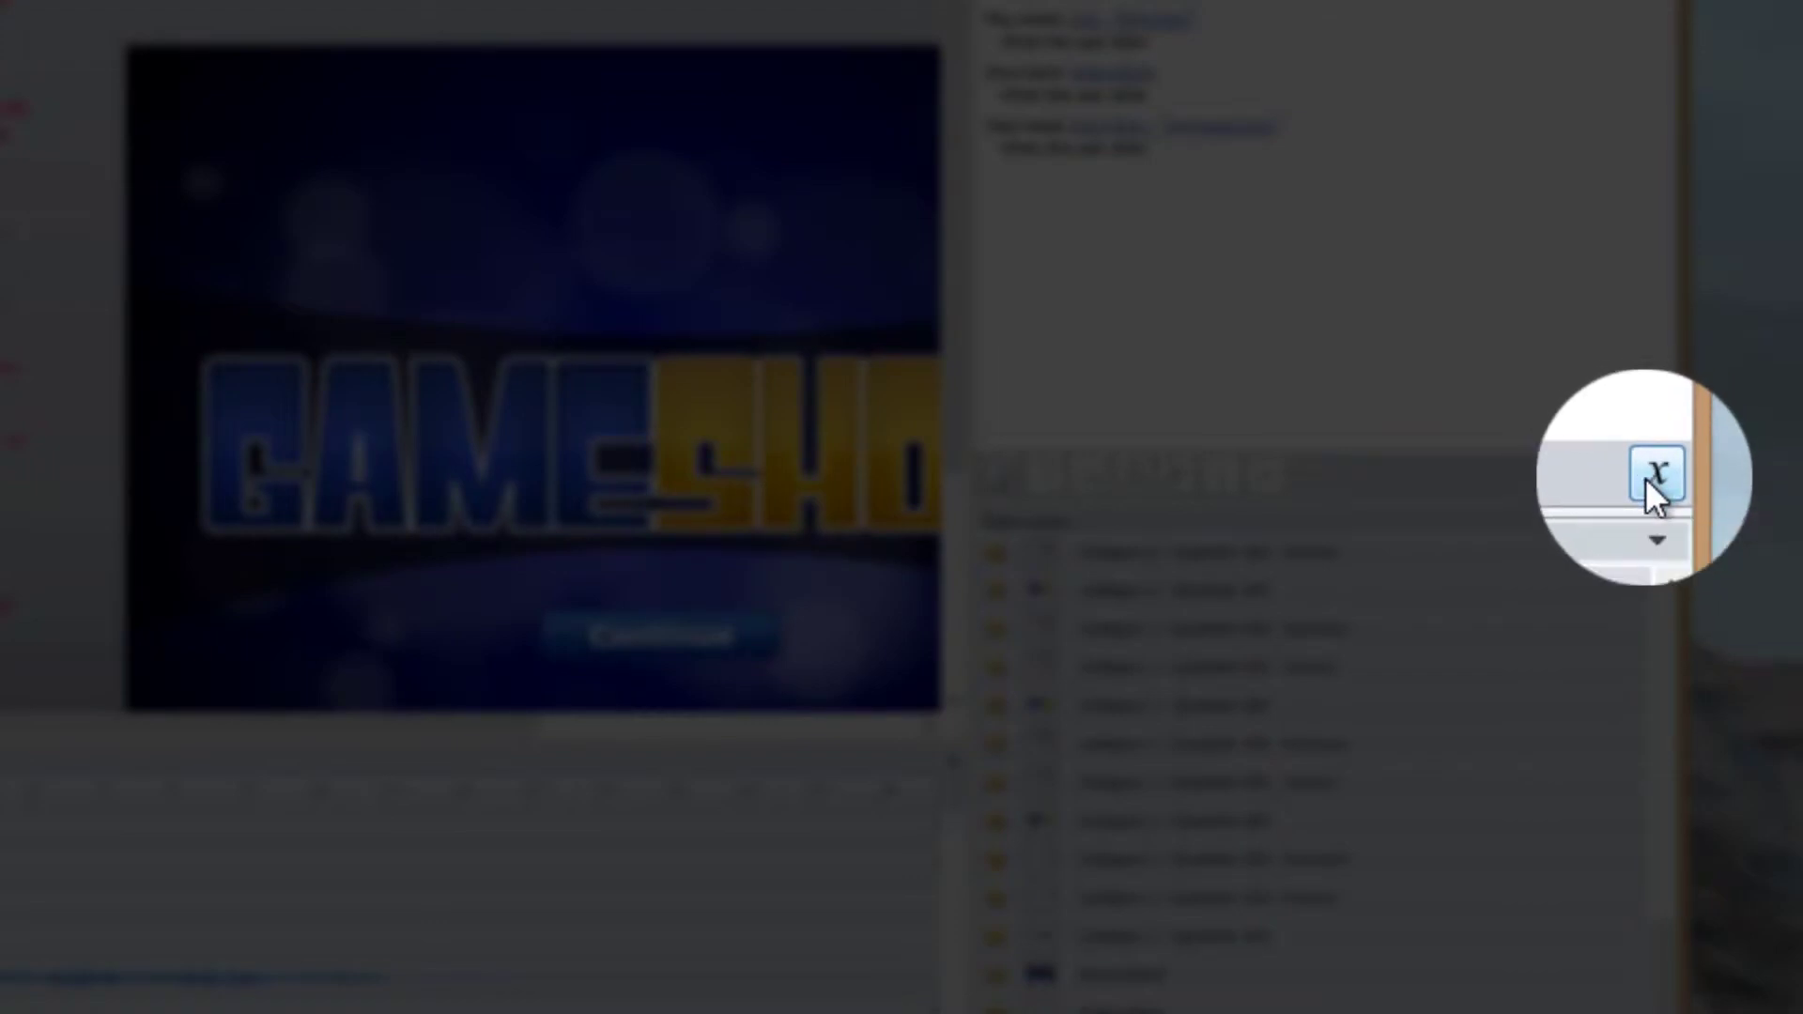
Try a default value of 9 for the GameshowNumberOfQuestions project variable and discard the change.
click(1645, 479)
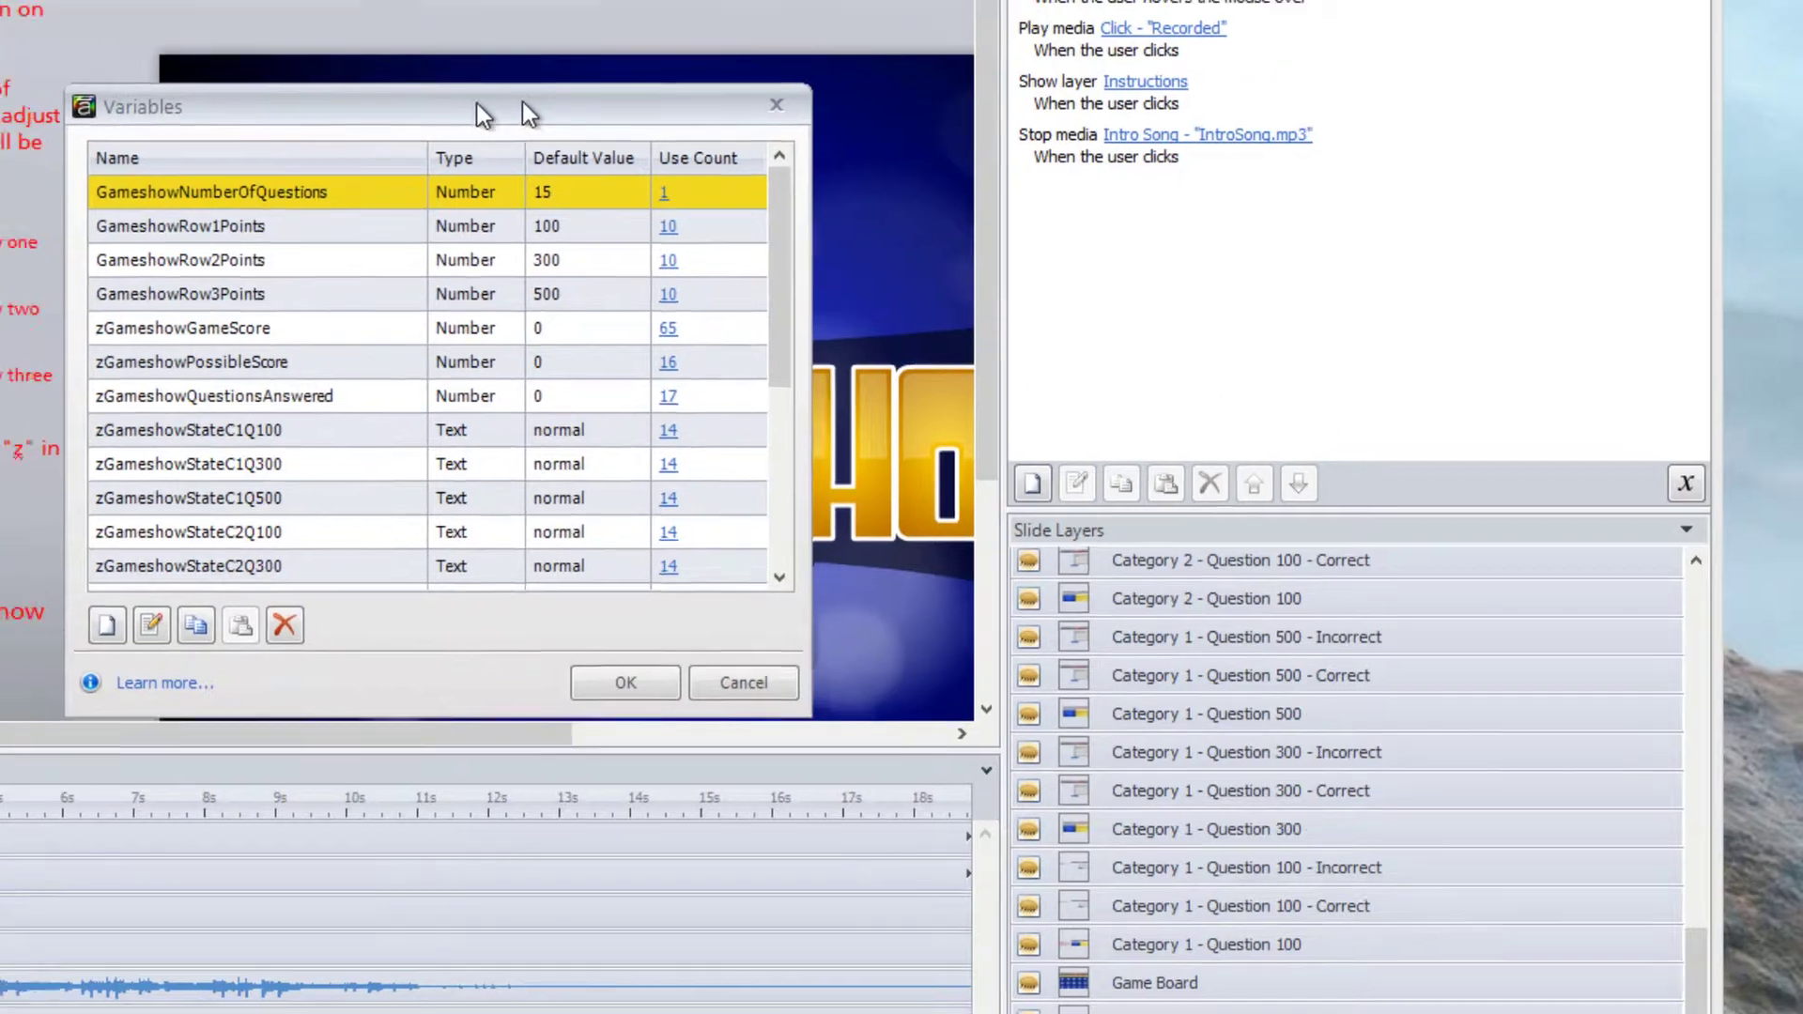
drag(522, 103, 115, 0)
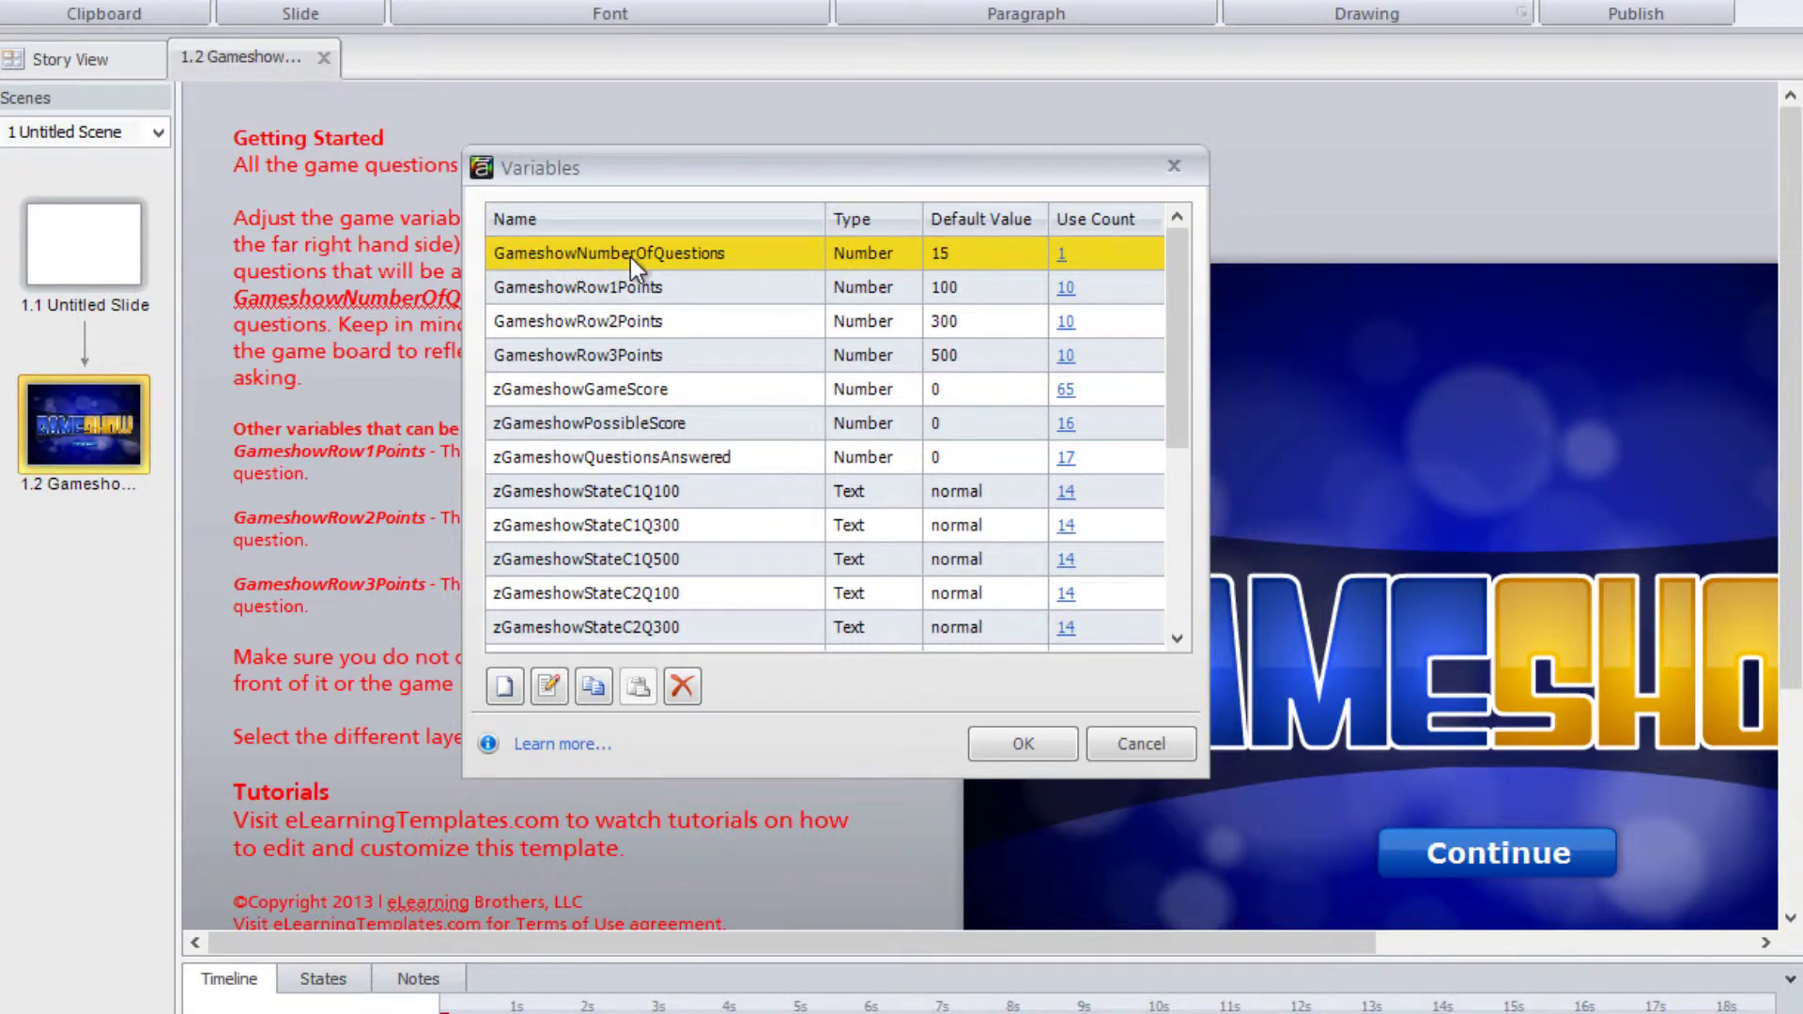
click(965, 255)
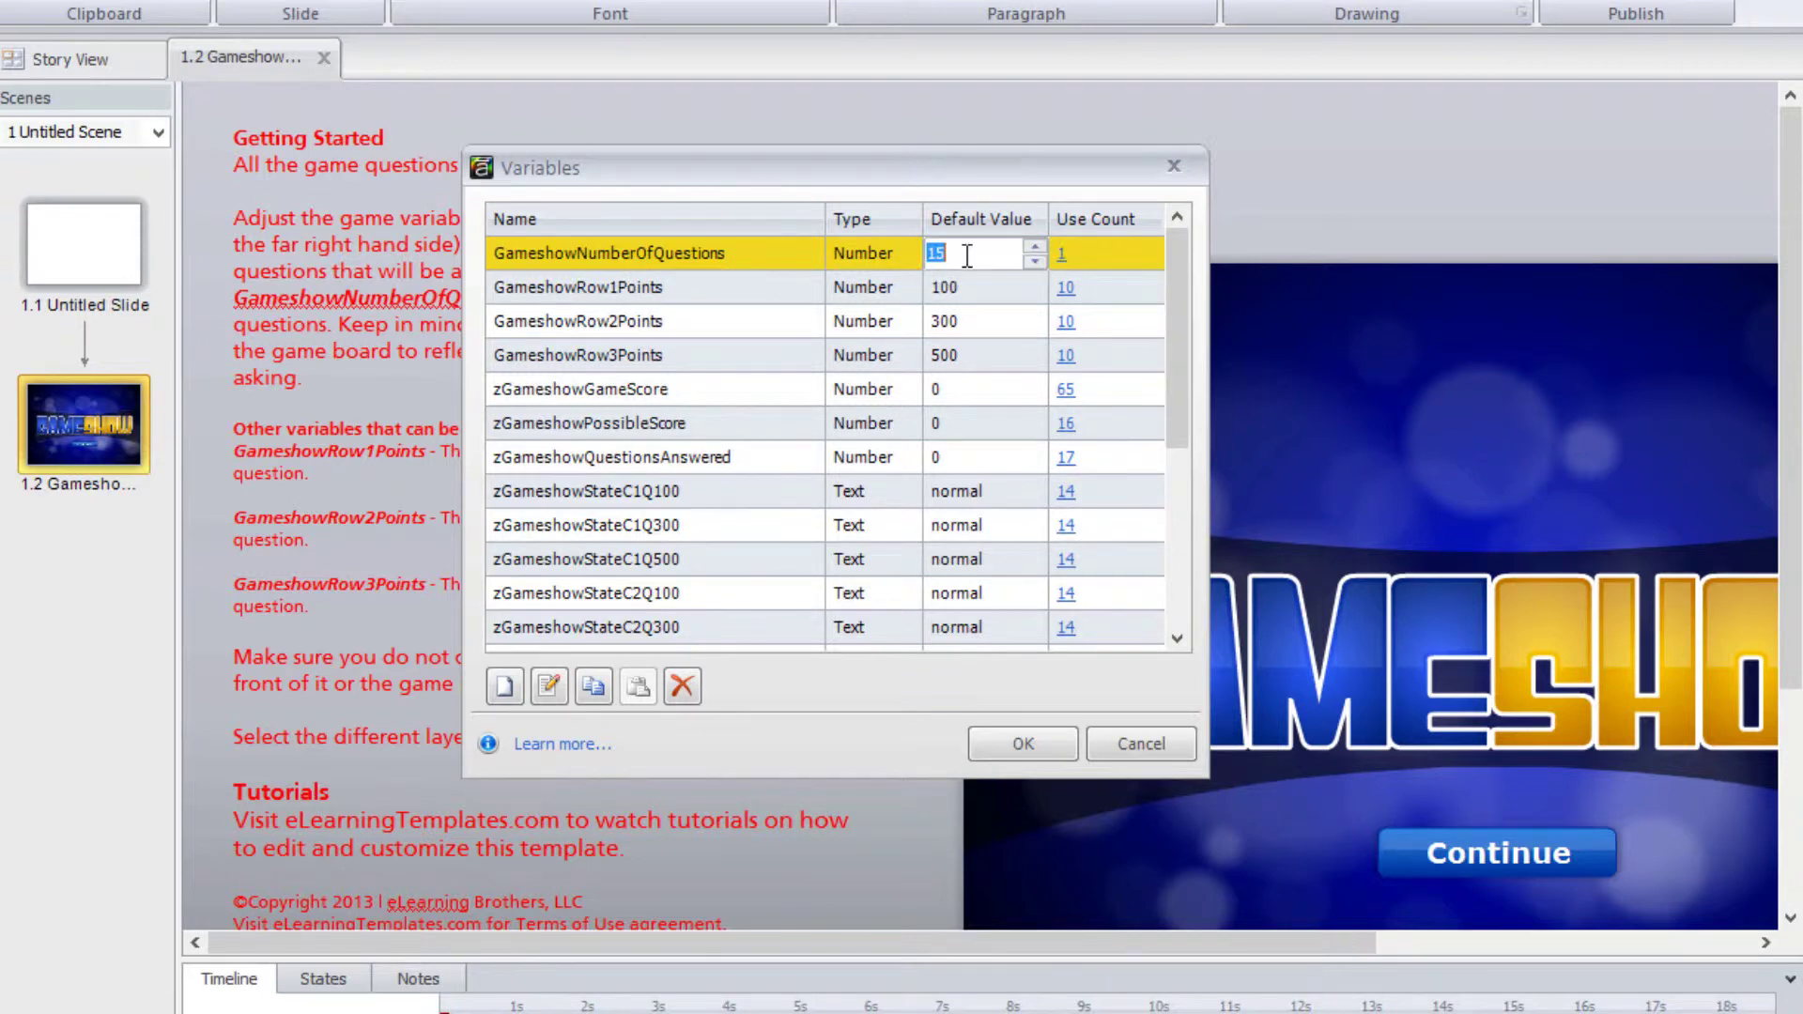
text(9)
click(981, 302)
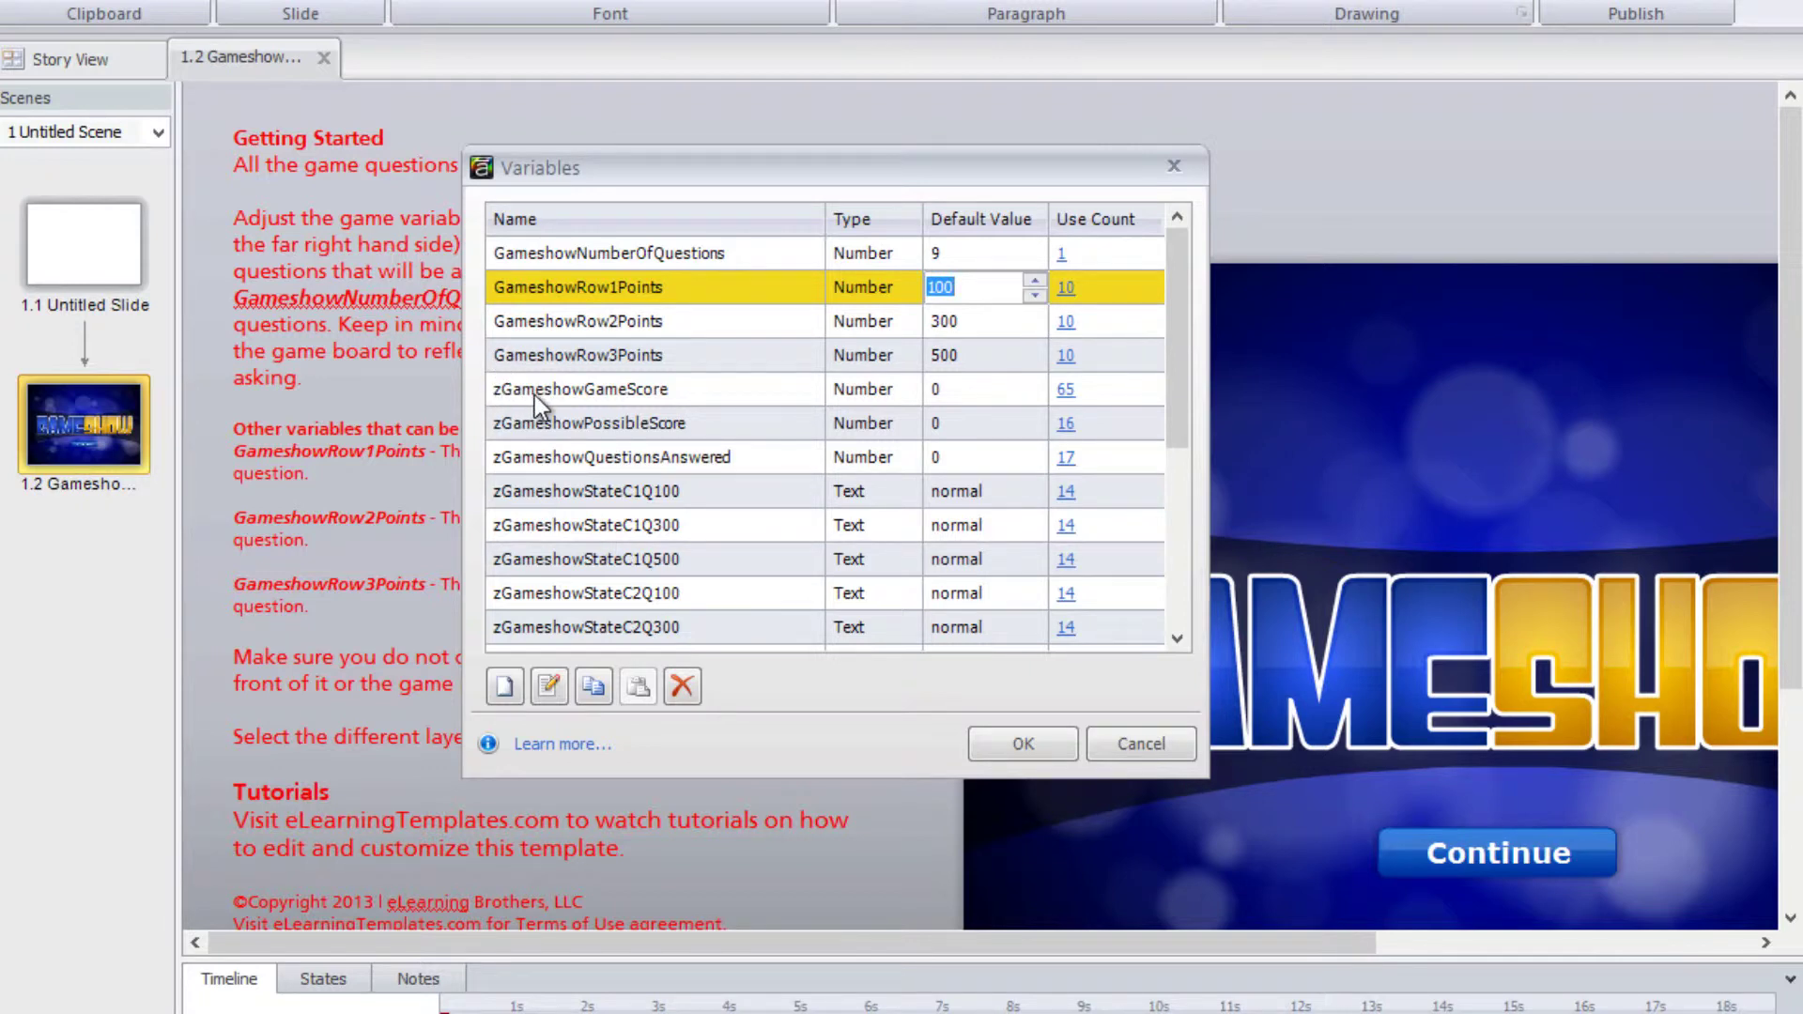
click(968, 254)
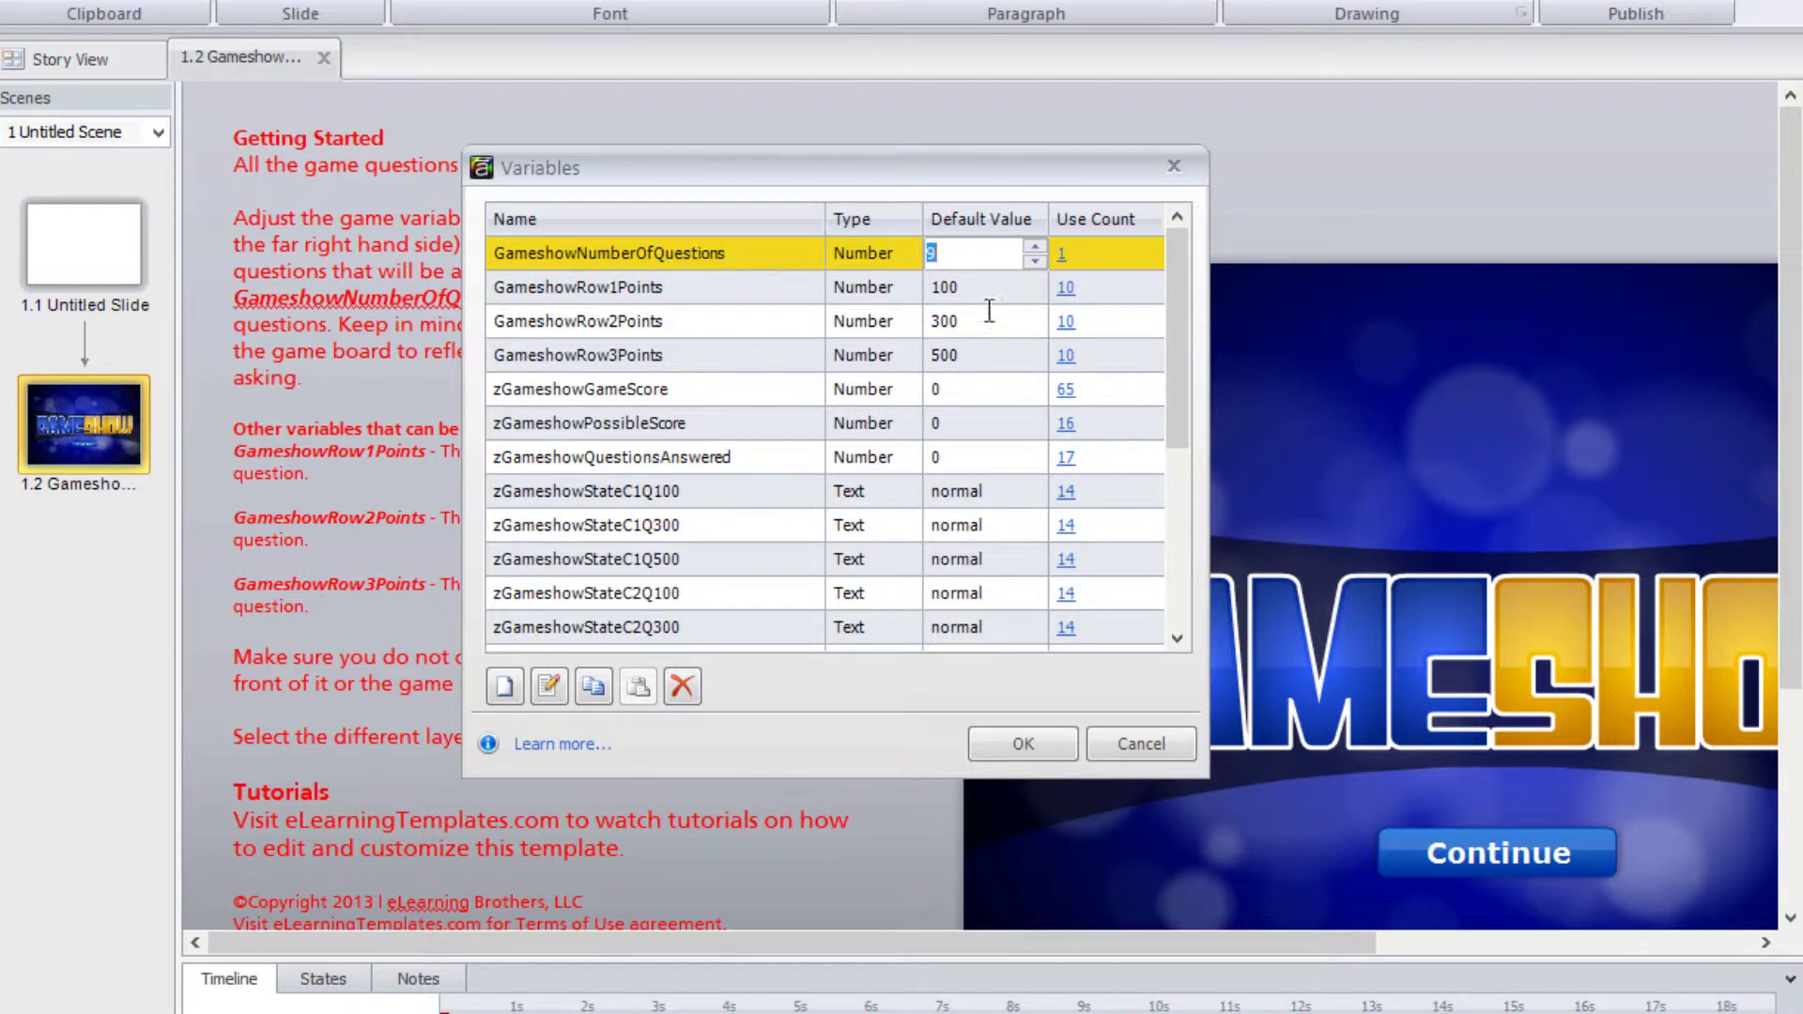
click(1100, 742)
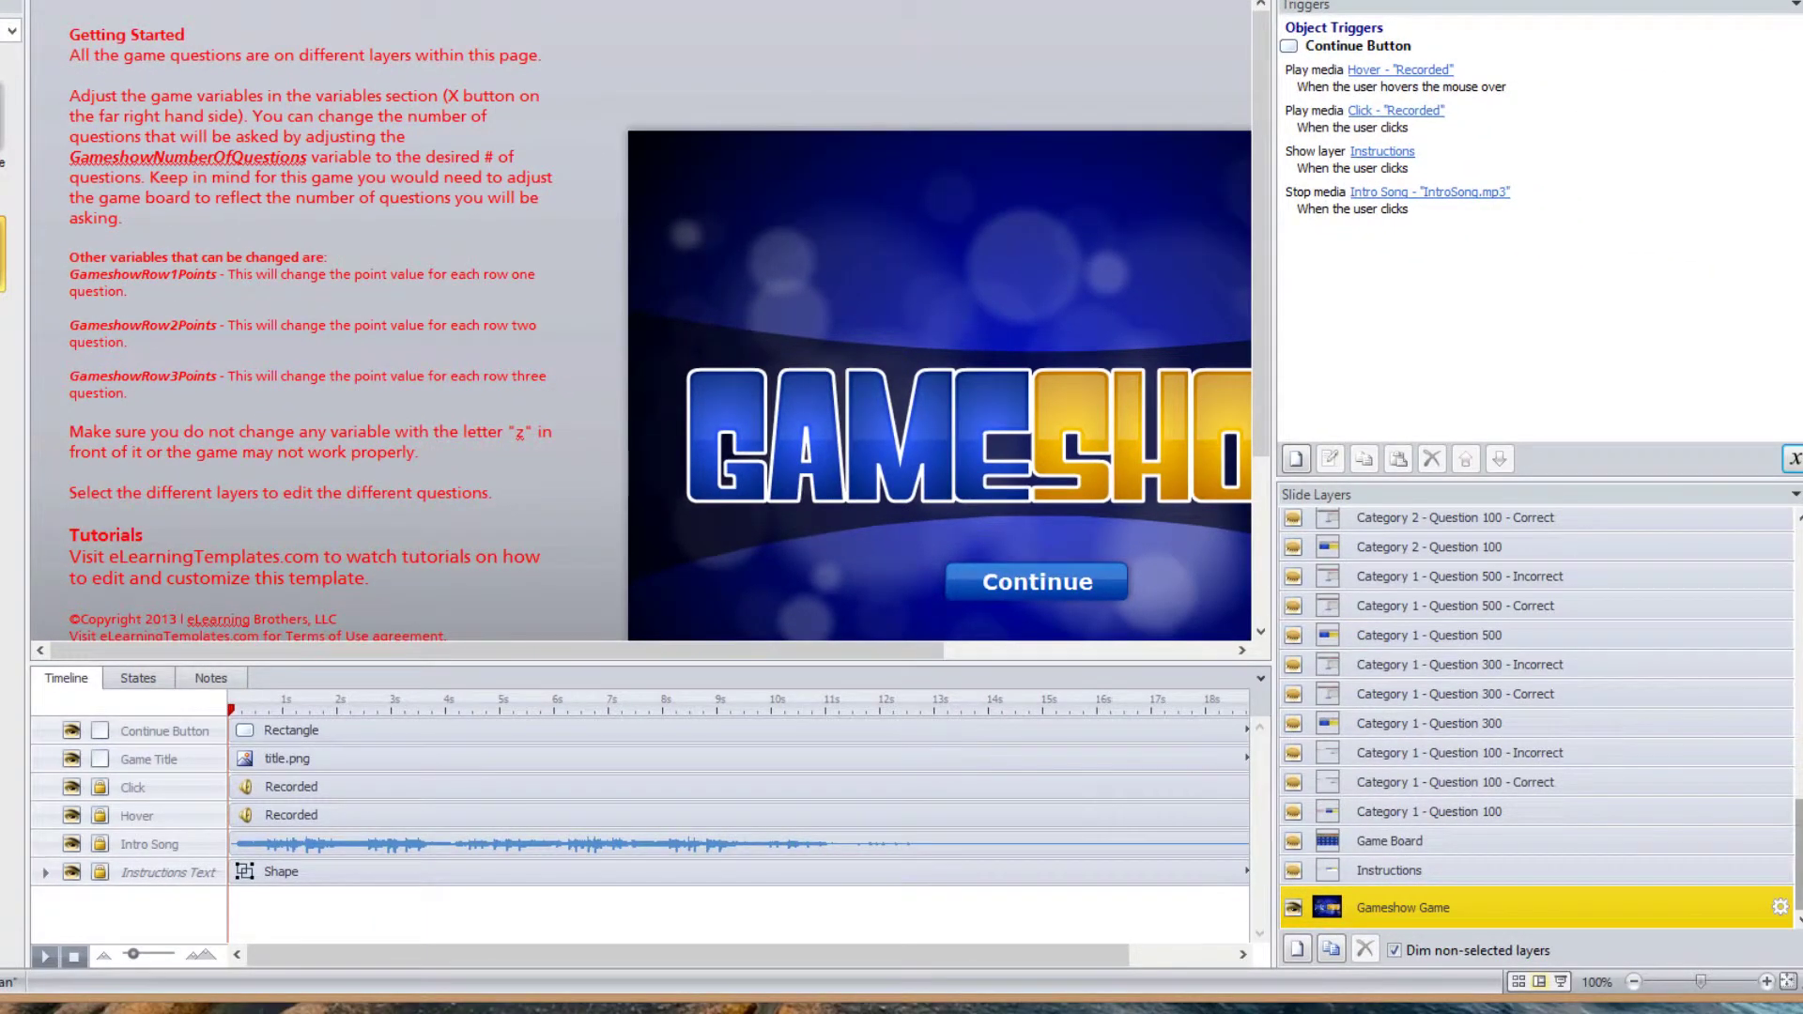
On the Game Board layer, move the Category 4 and Category 5 titles with their 100, 300 and 500 tiles off the slide.
click(1411, 840)
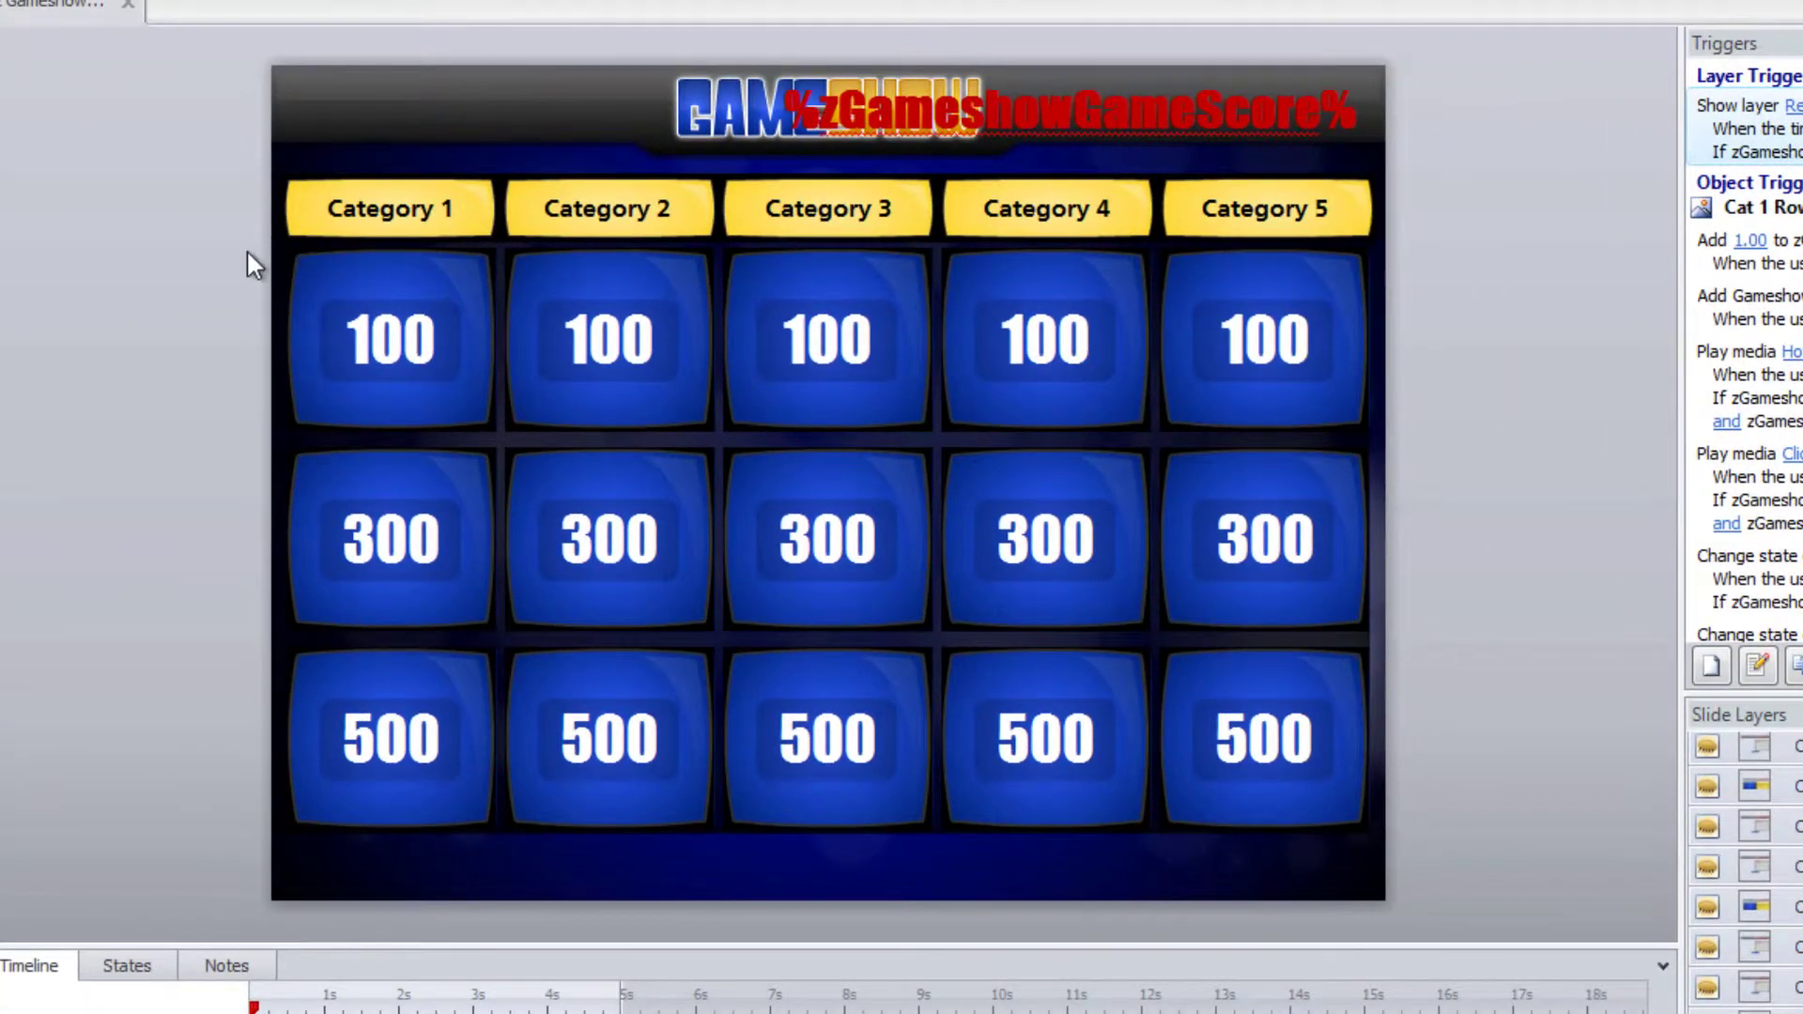
click(1241, 210)
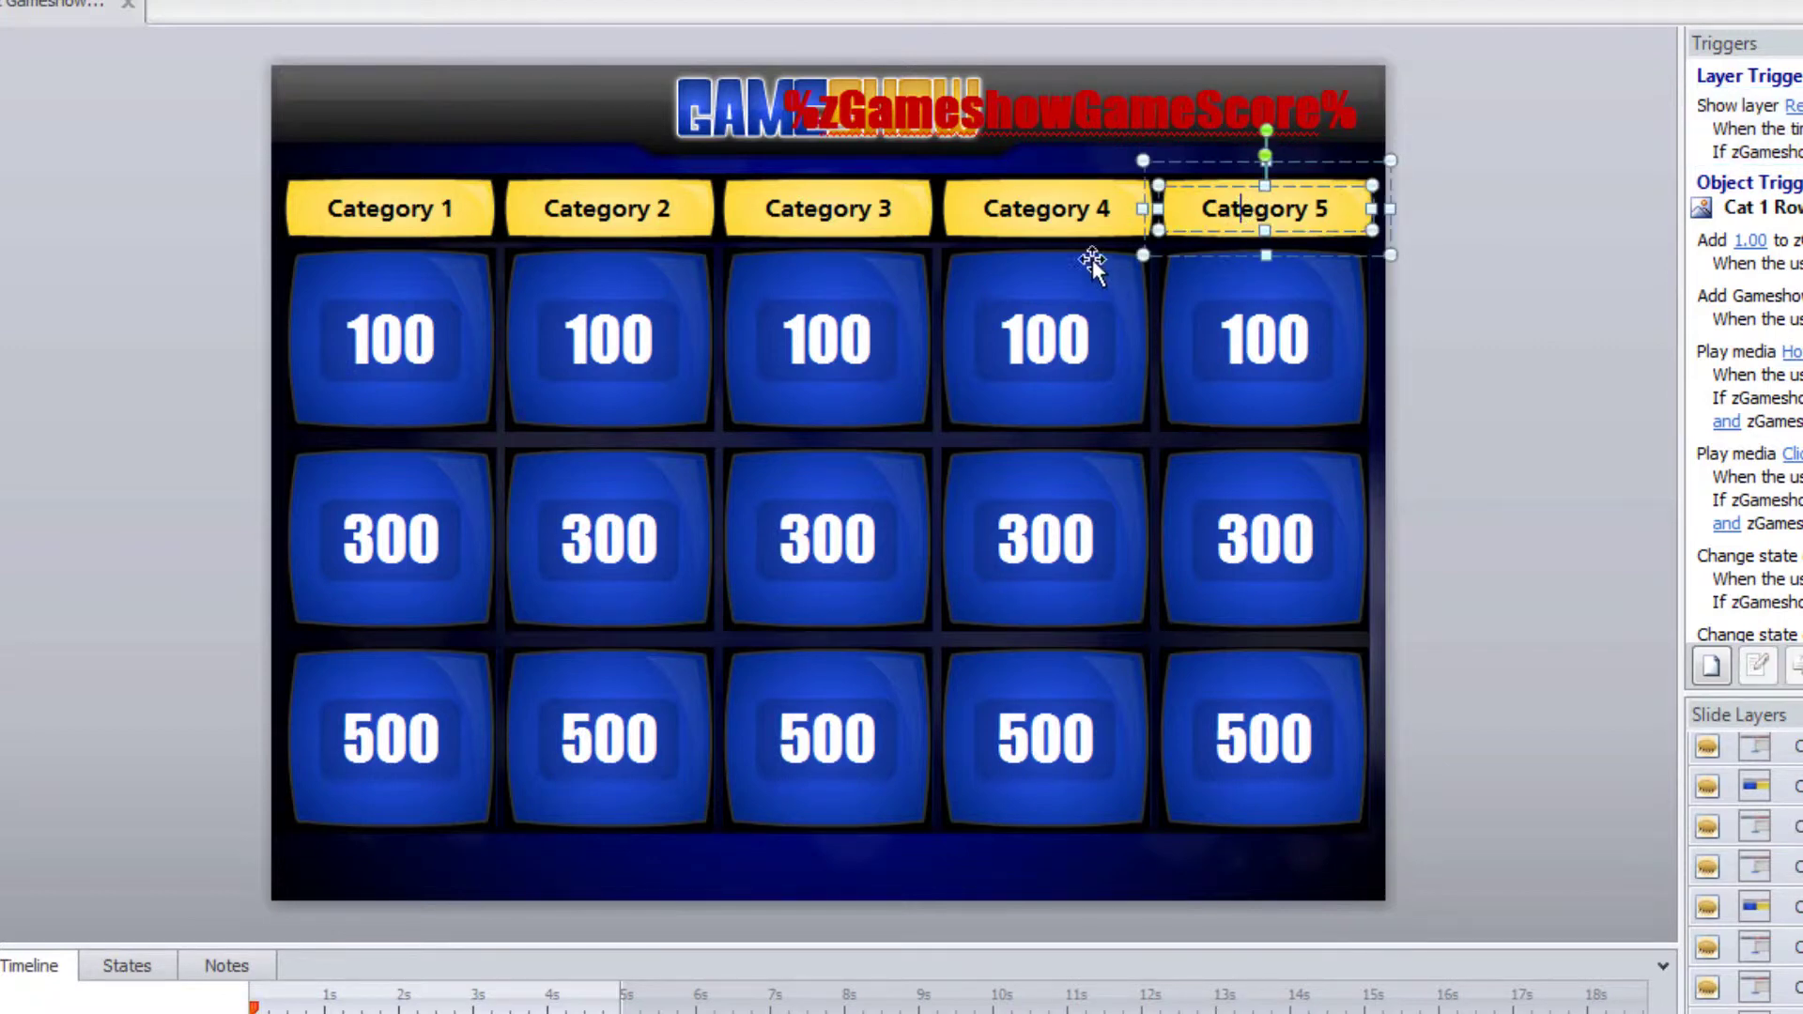
click(1057, 228)
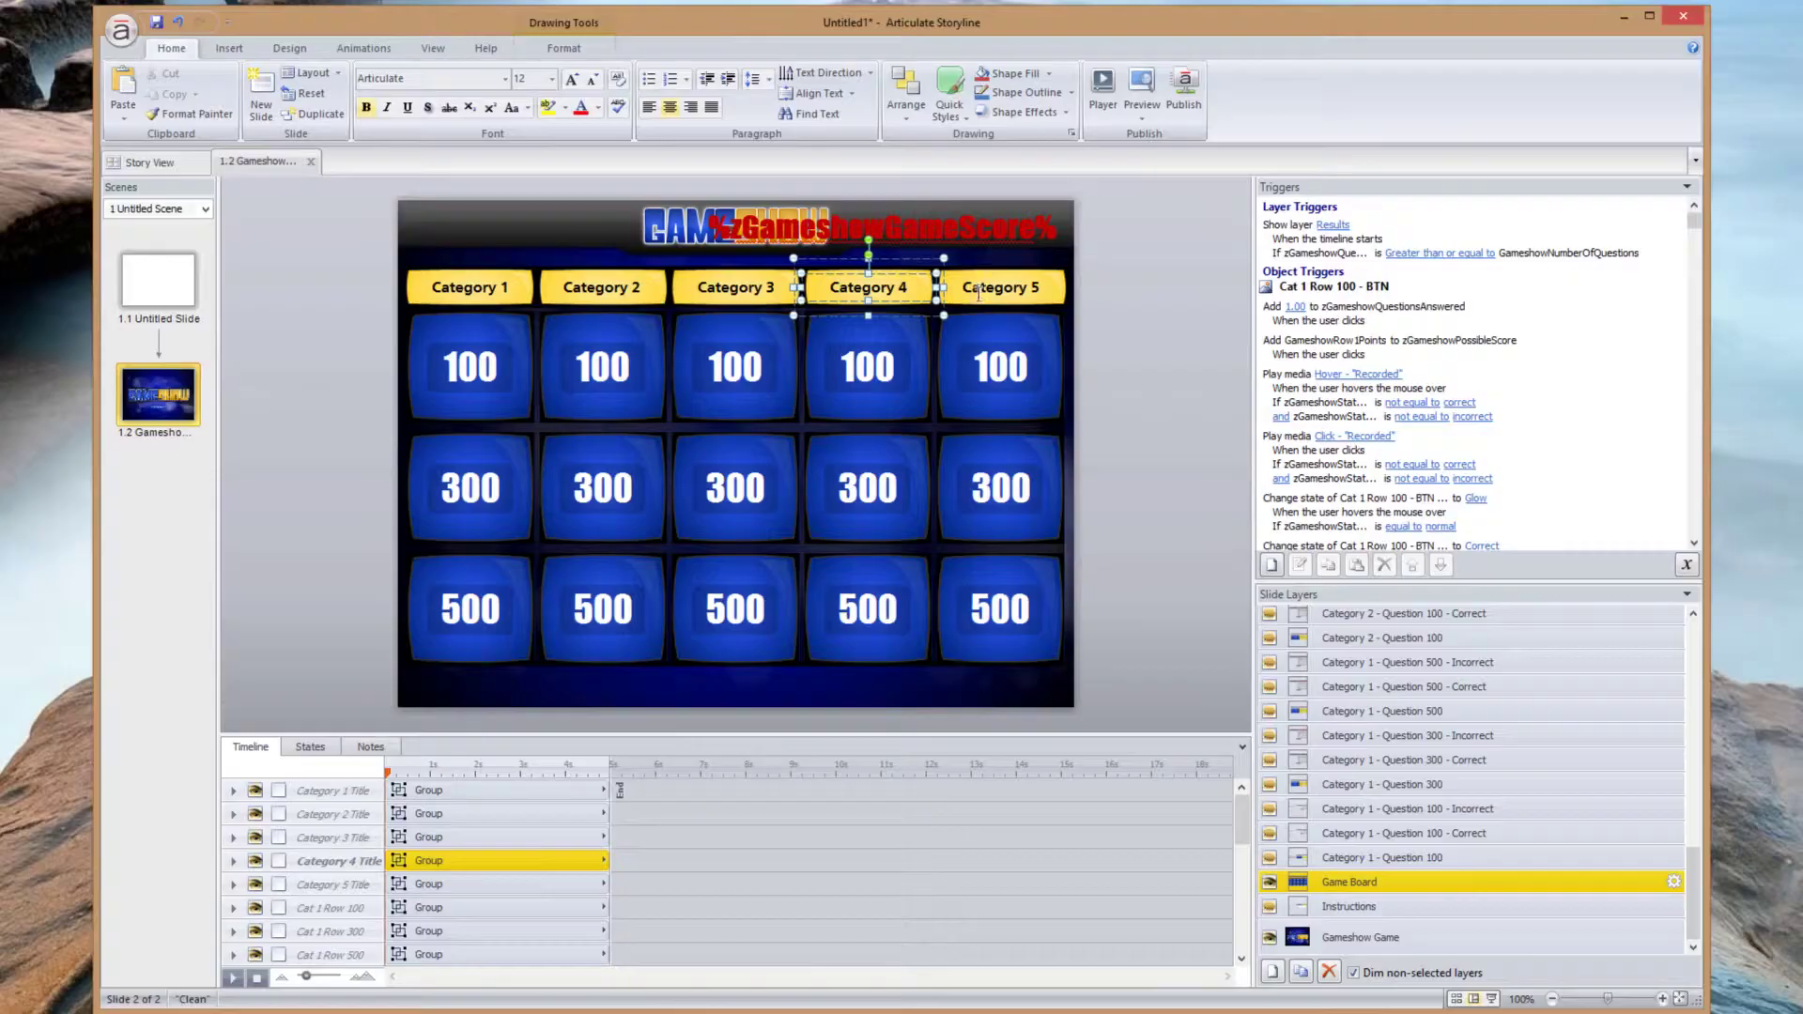
shift+click(1241, 208)
shift+click(1046, 338)
shift+click(1264, 338)
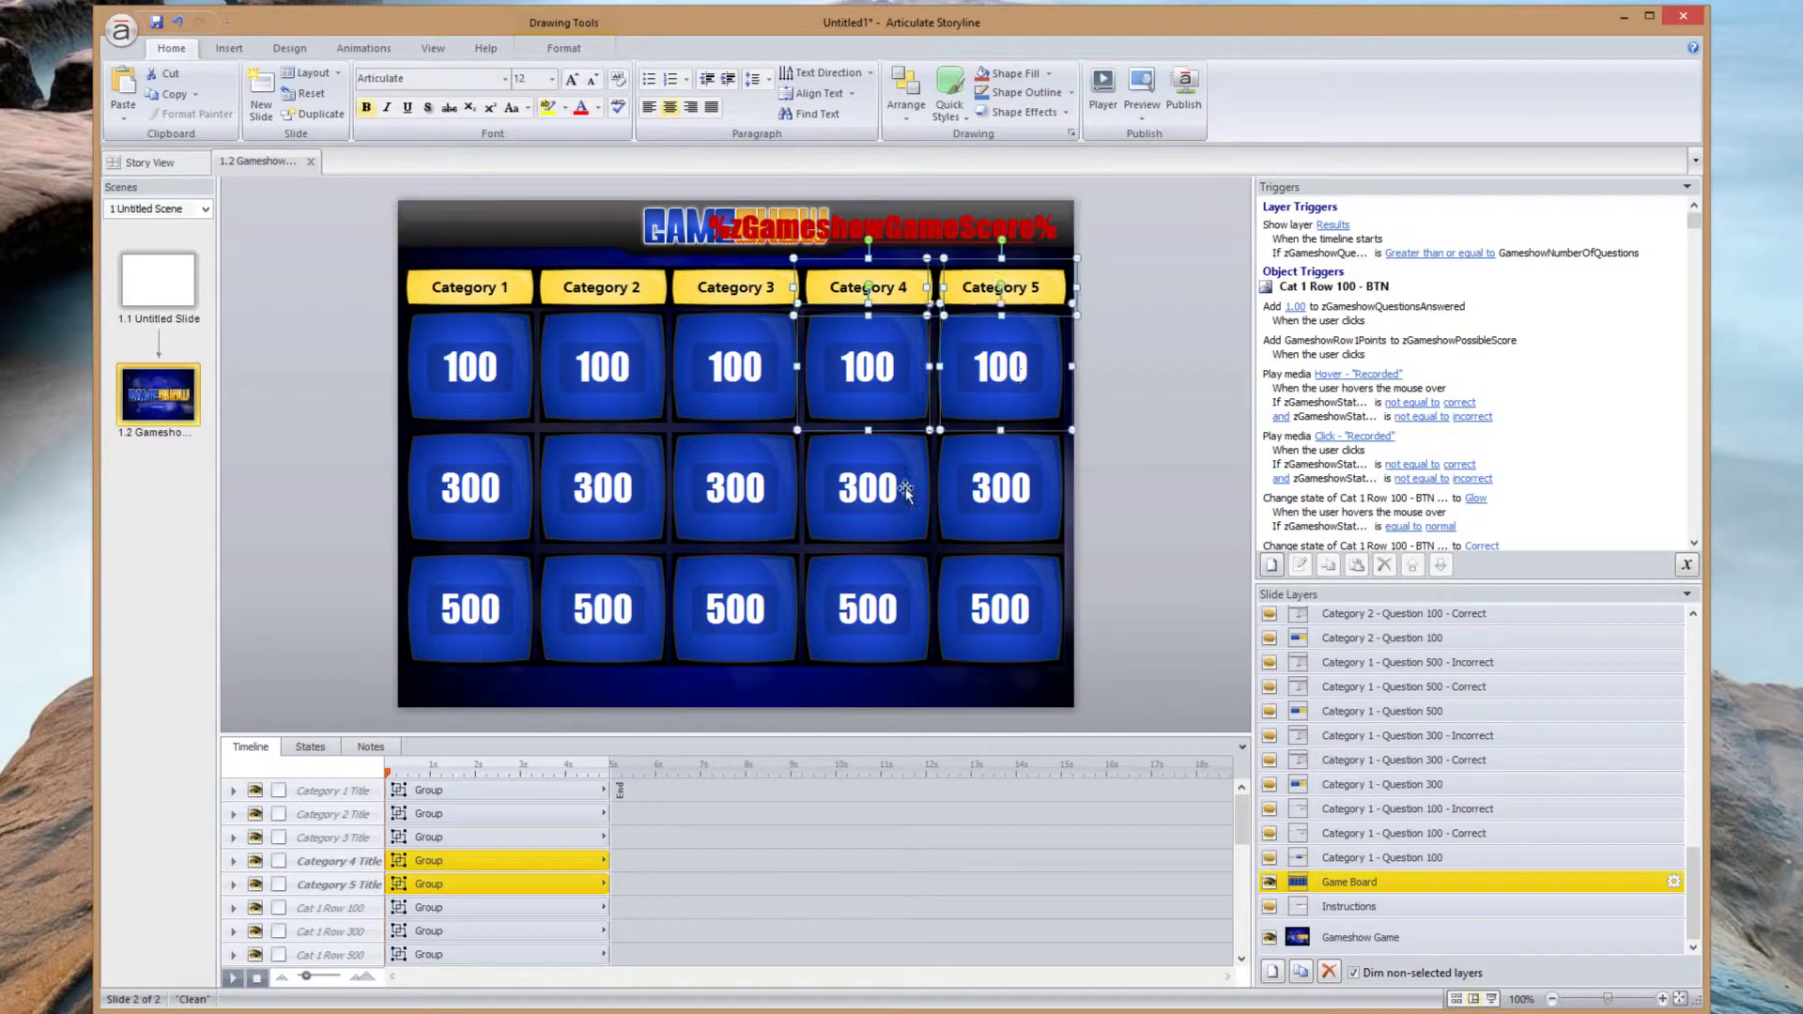
shift+click(906, 489)
shift+click(960, 520)
shift+click(901, 615)
shift+click(1000, 610)
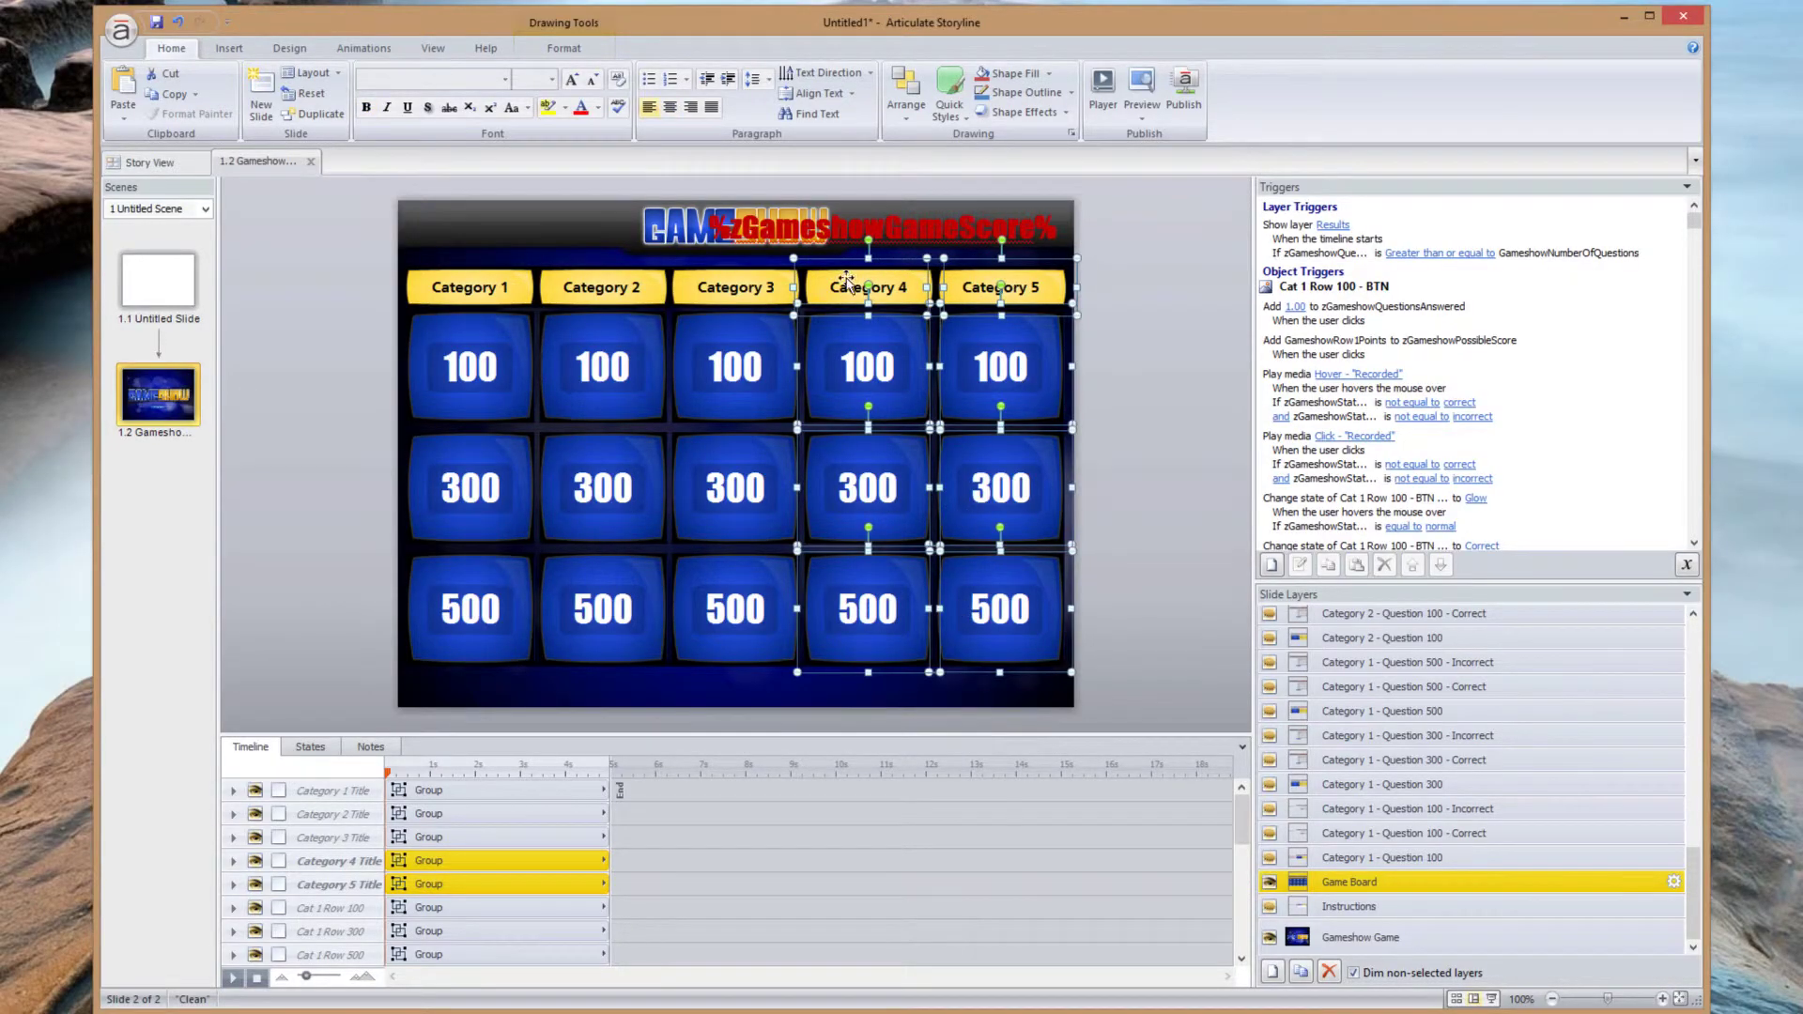
drag(820, 260, 1154, 266)
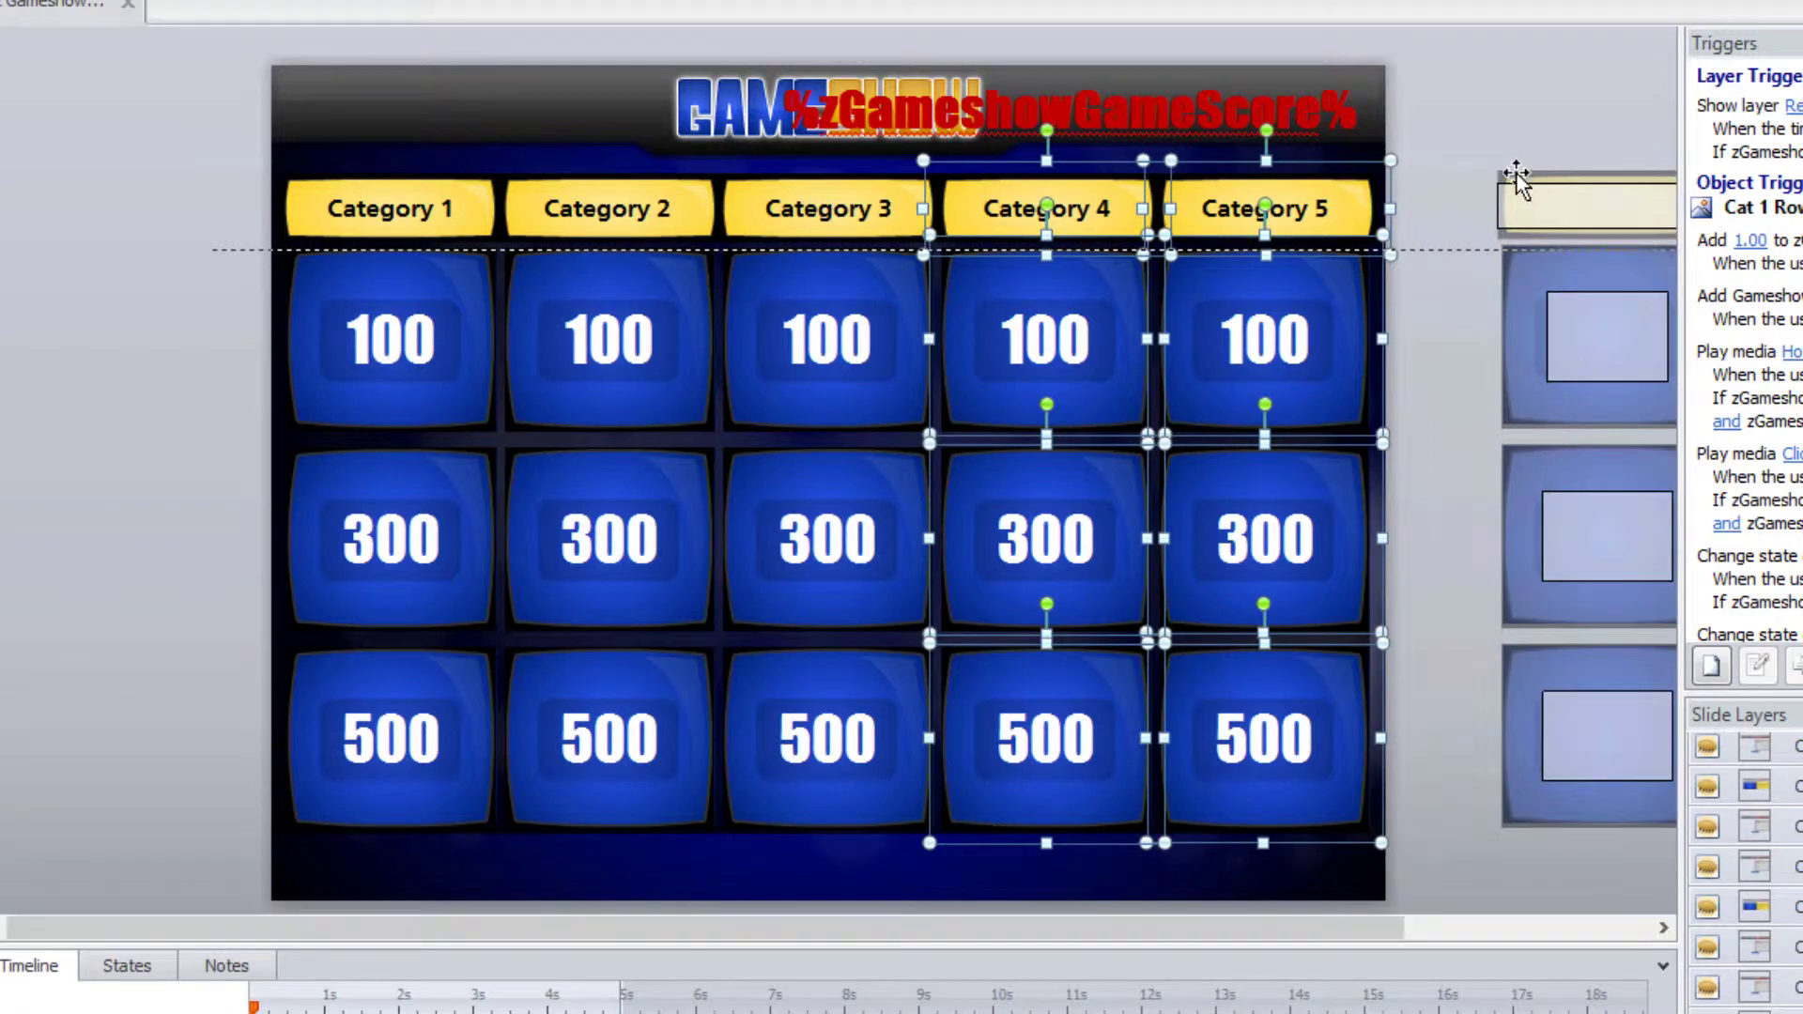
drag(1515, 176, 1512, 177)
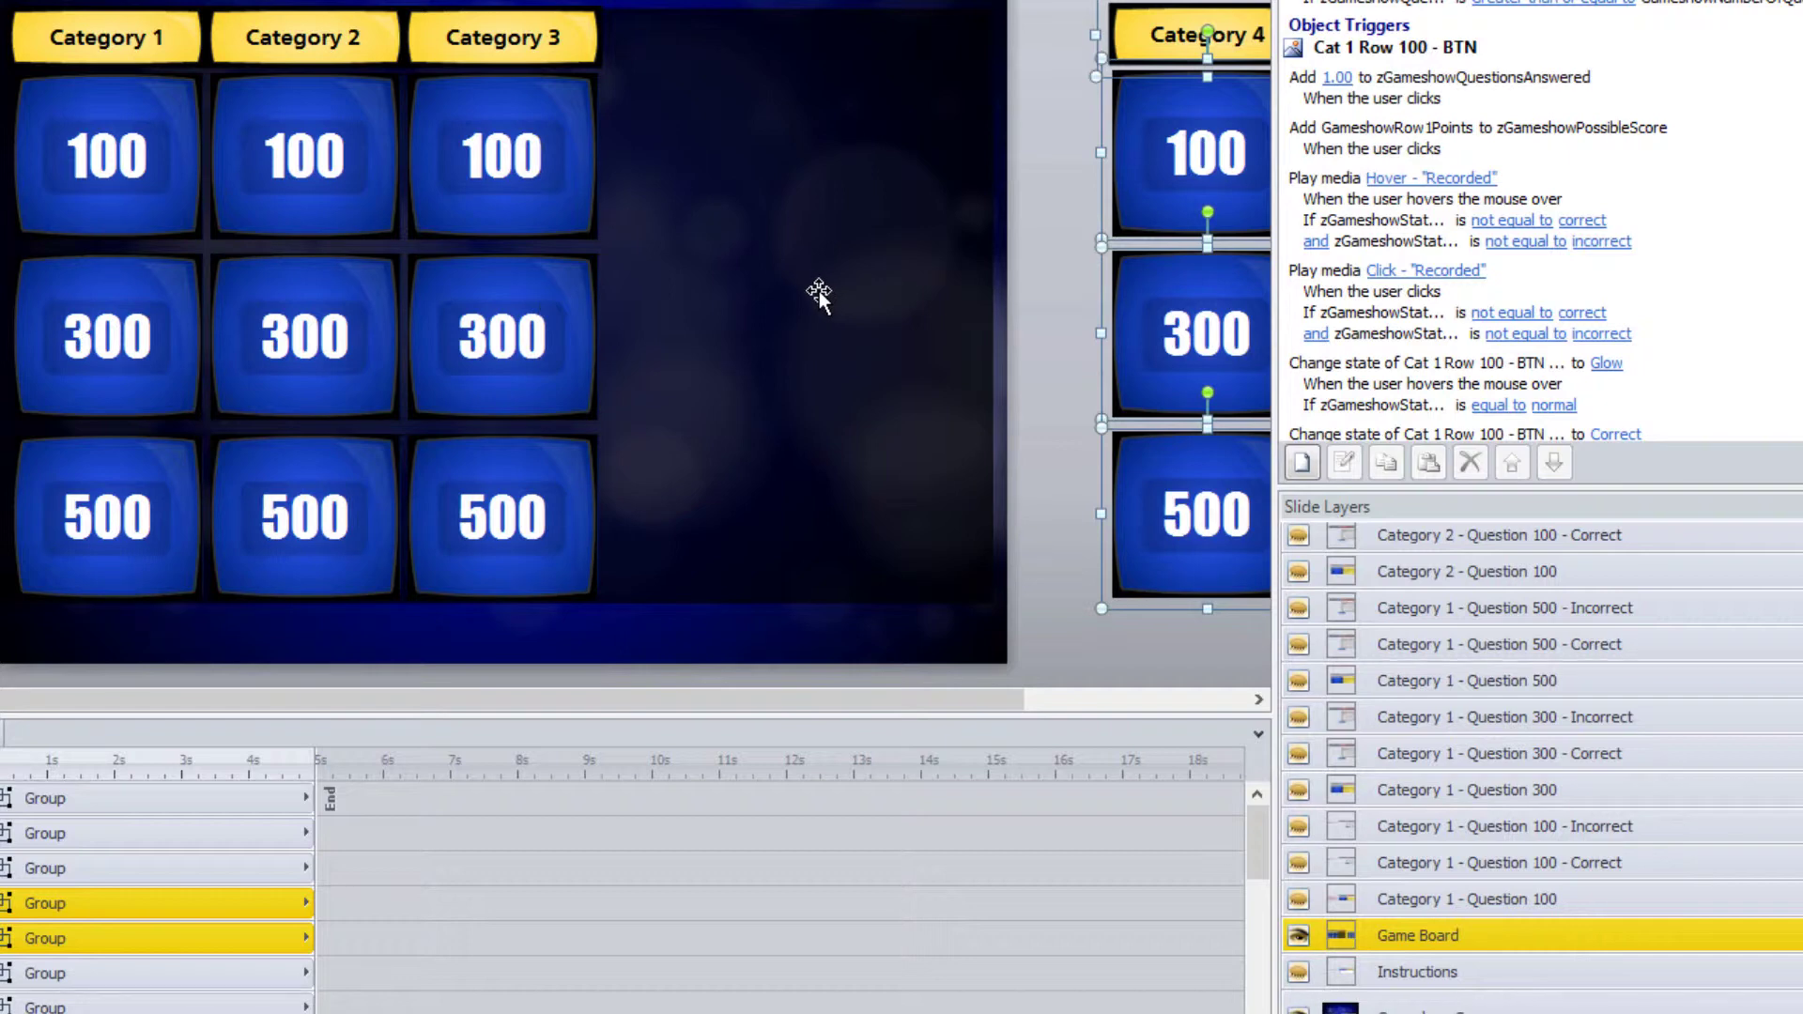
Undo the move of the Category 4 and Category 5 columns and deselect them.
key(ctrl+z)
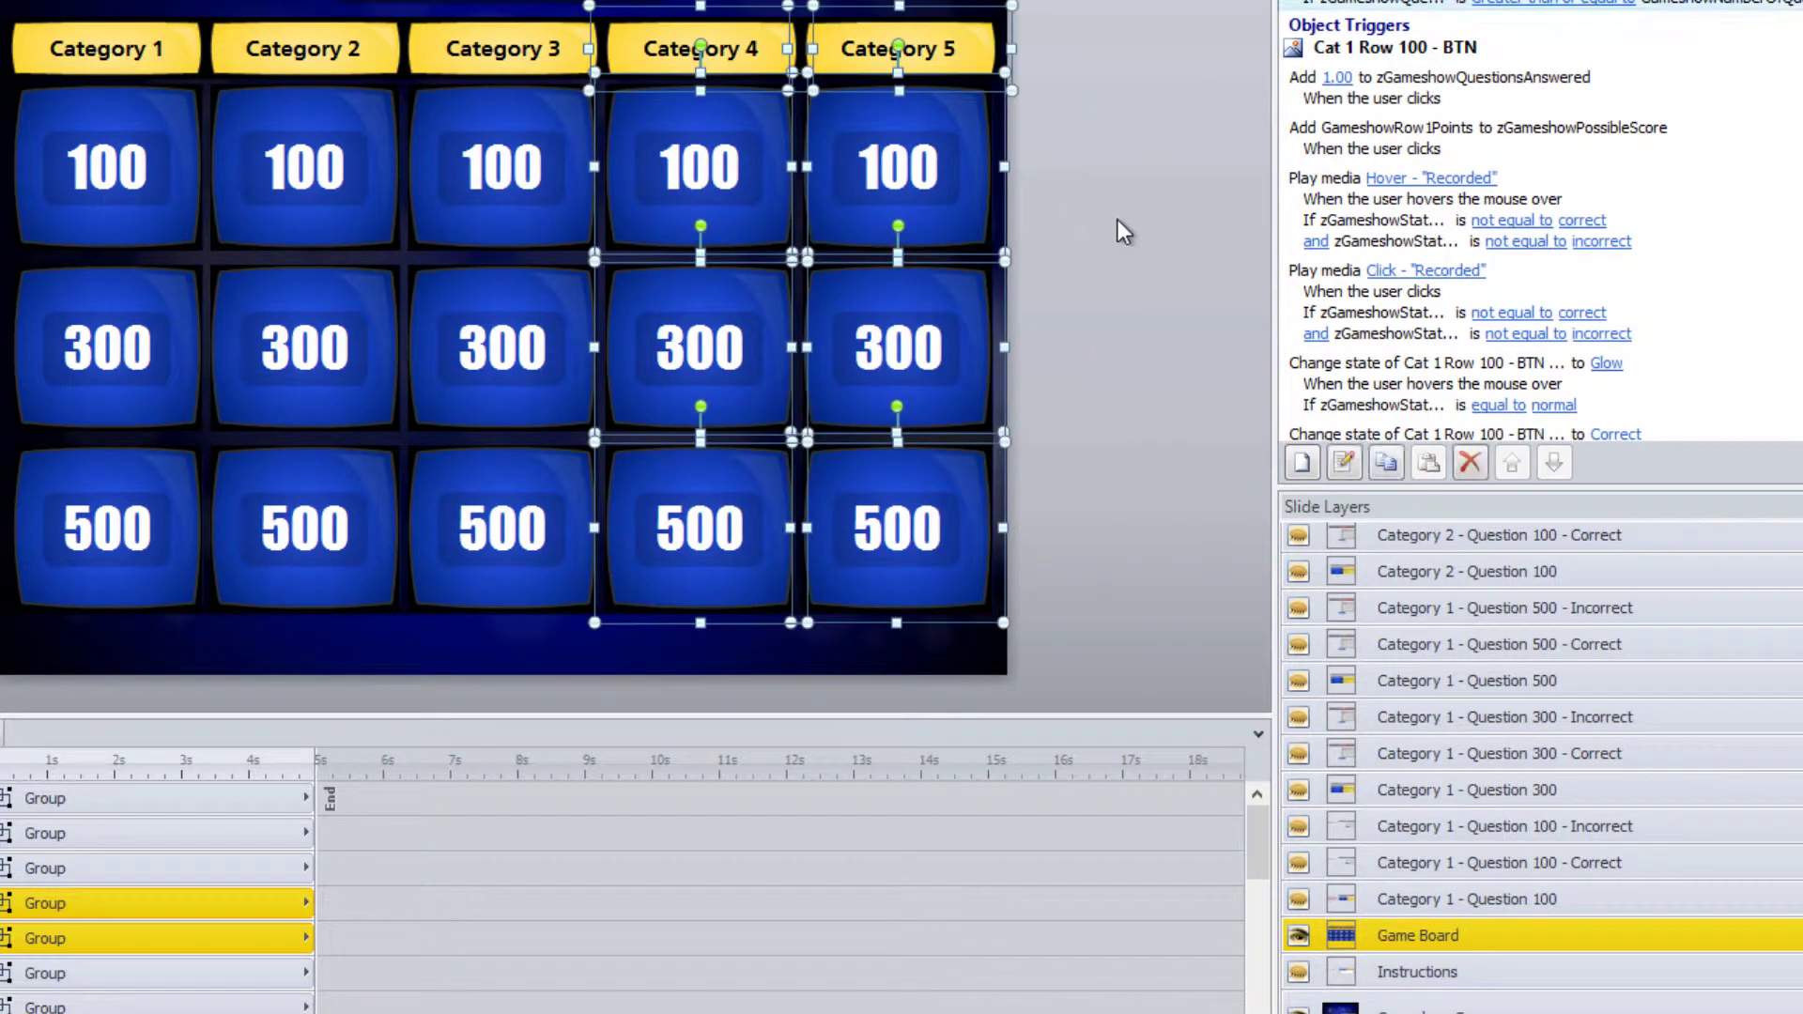
click(1117, 220)
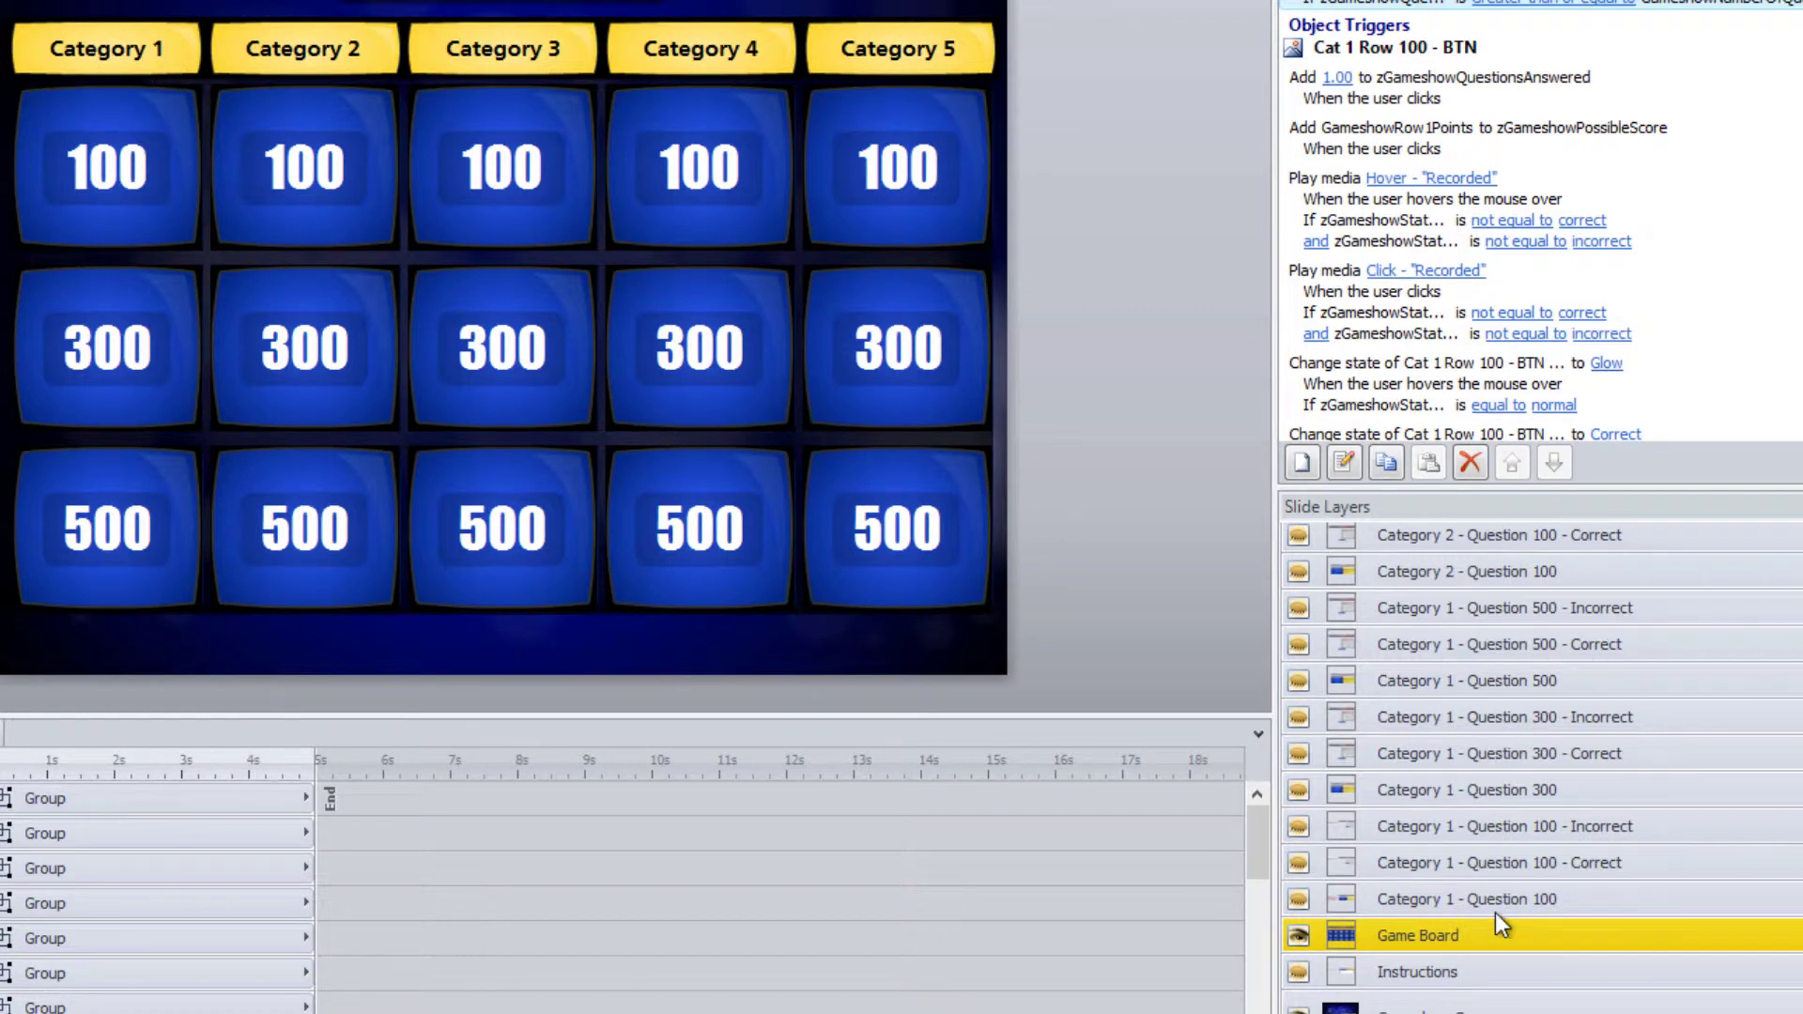
Open the Category 1 - Question 100 layer and locate its editable title and question text.
click(1444, 899)
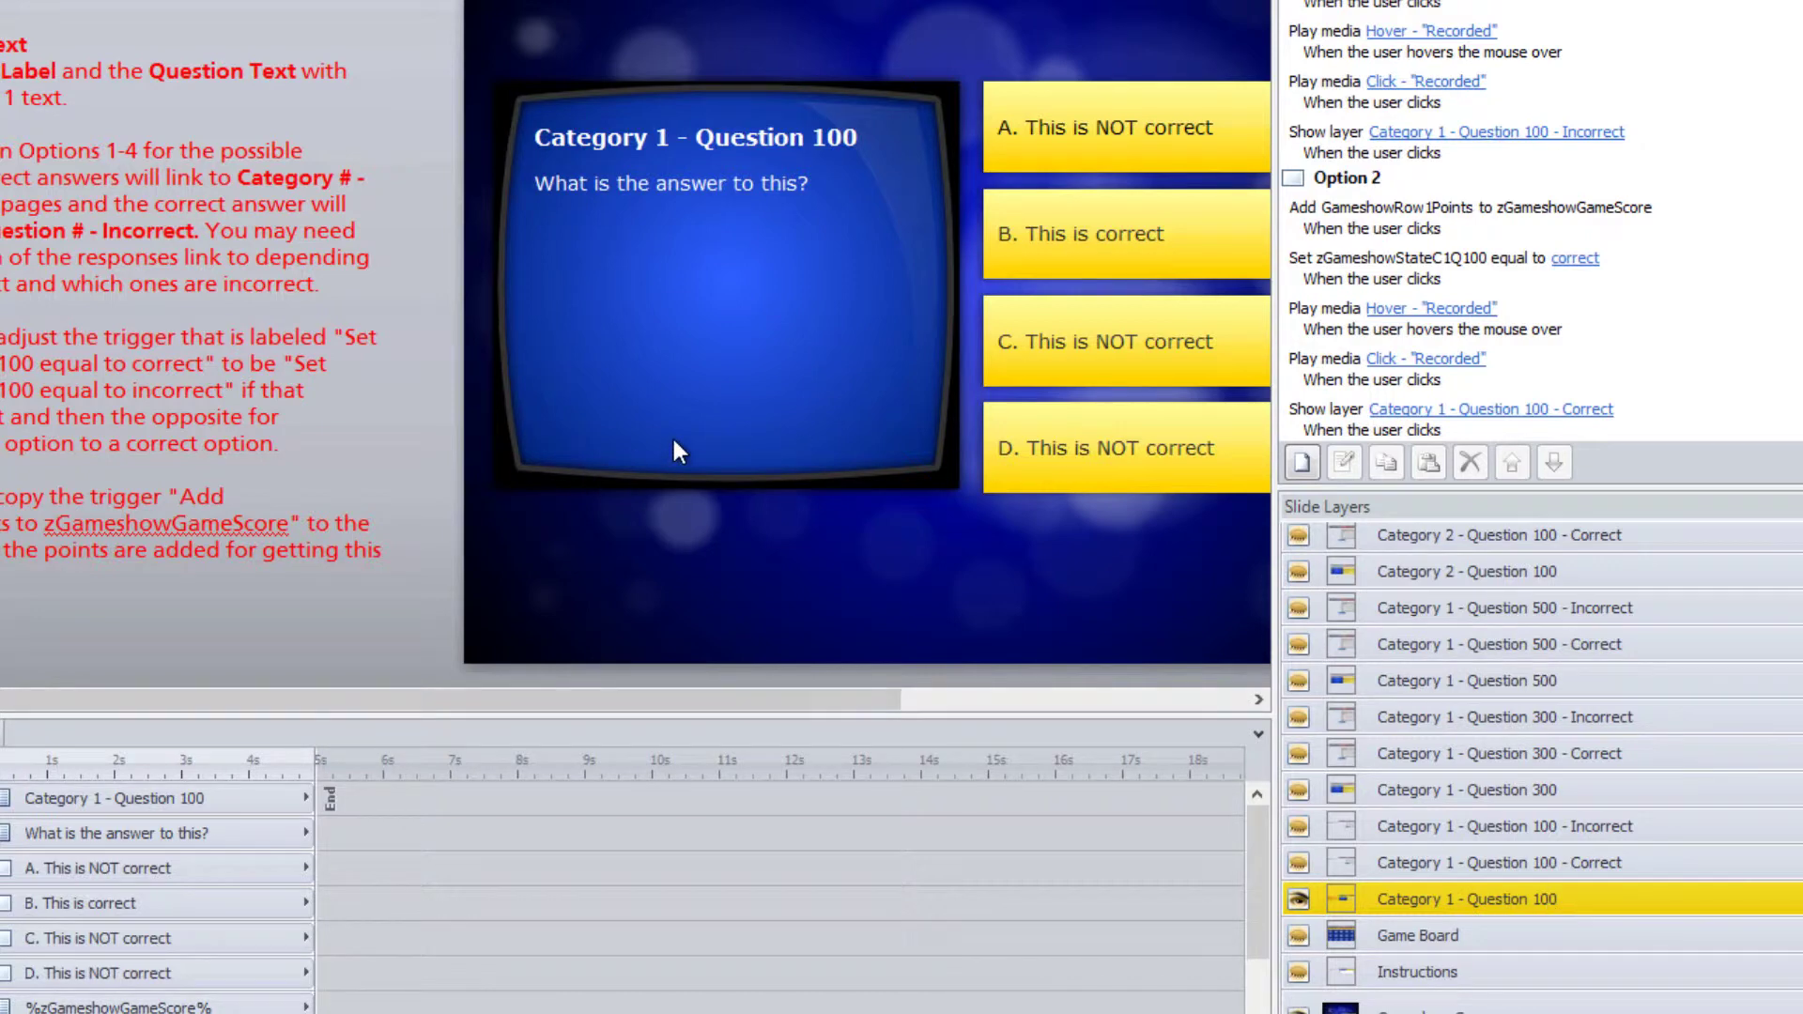
scroll(676, 450, right, 5)
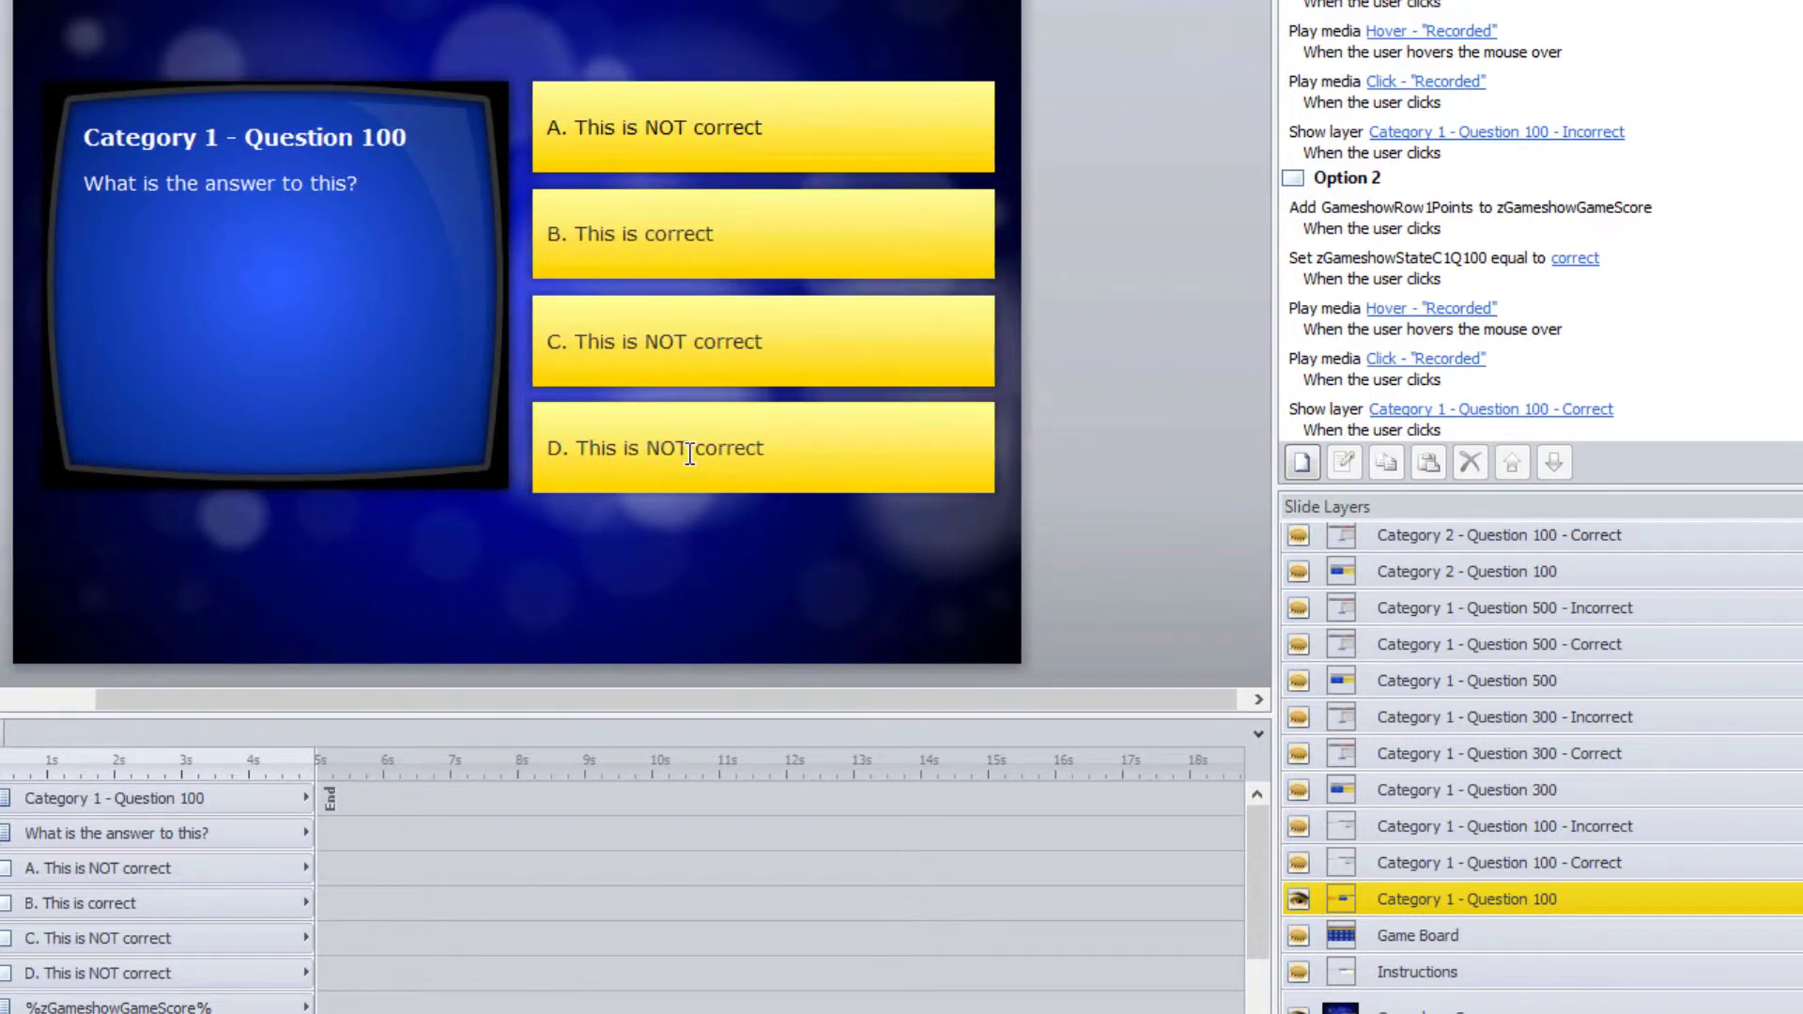
click(197, 139)
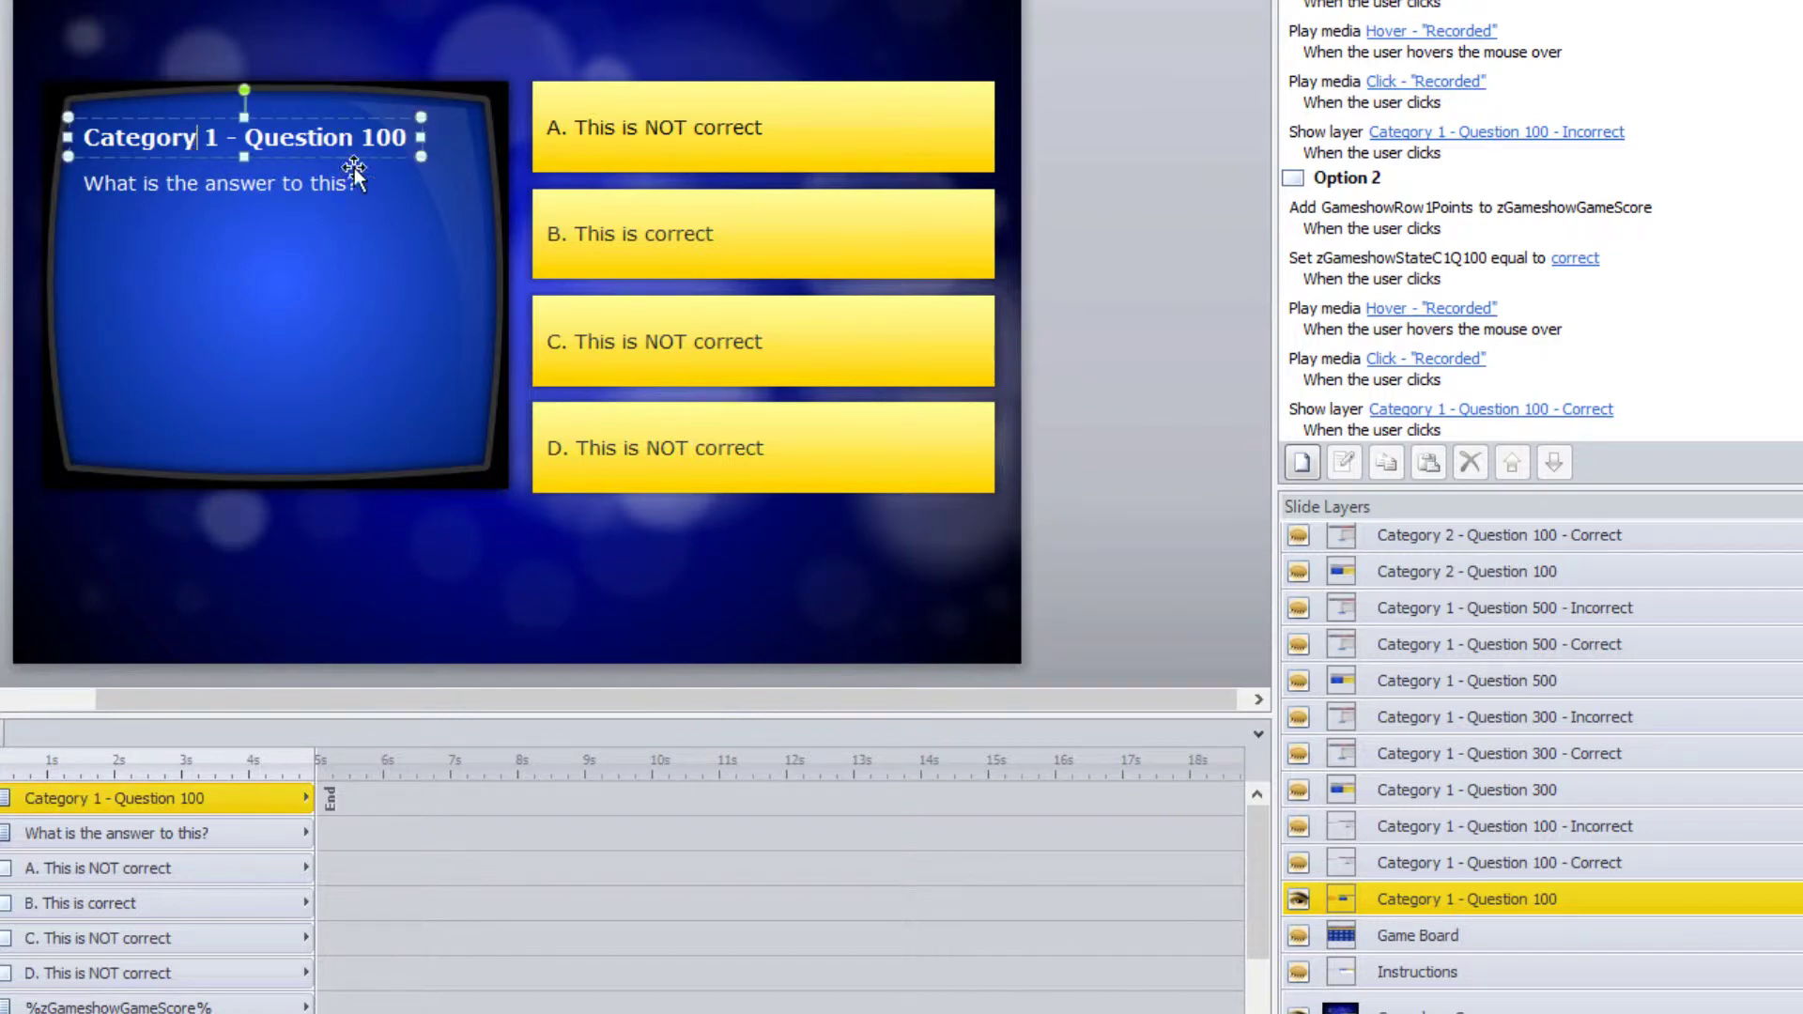
drag(401, 141, 70, 141)
click(207, 183)
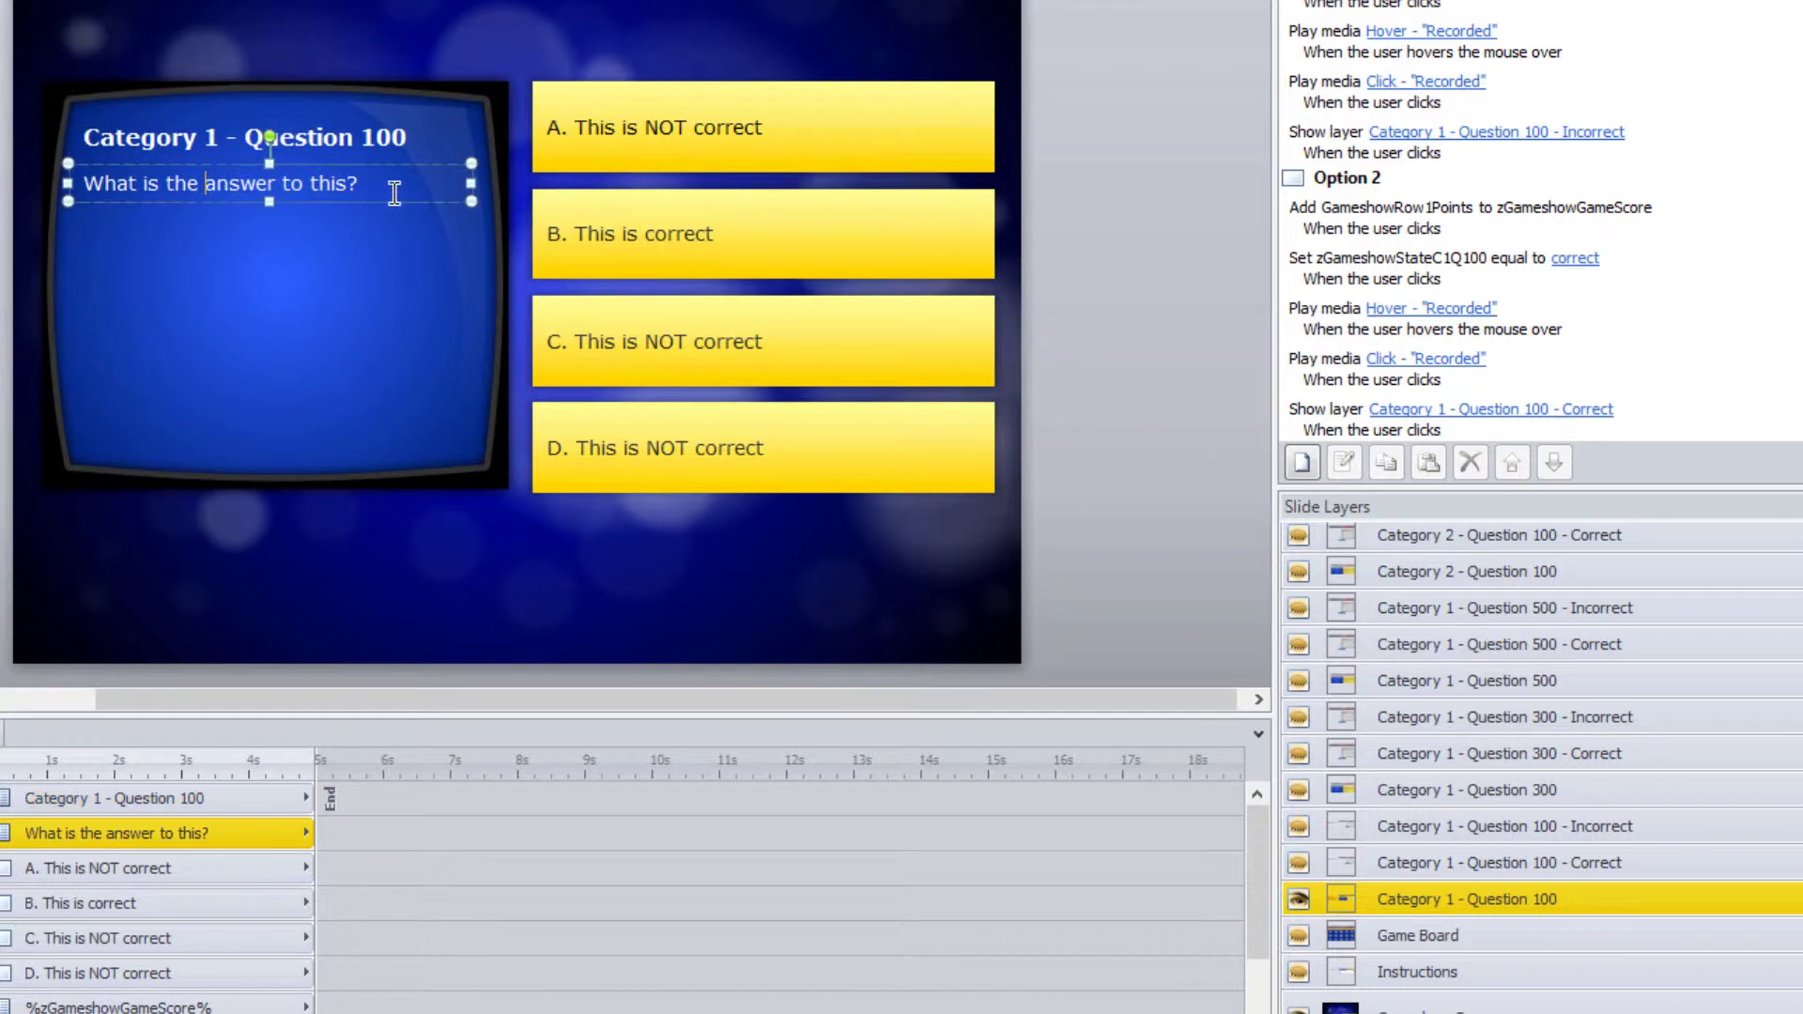
Replace the wording of answer A on the Category 1 - Question 100 layer with "Something different", keeping the "A." prefix.
click(740, 149)
click(787, 127)
key(ctrl+shift+Left)
key(ctrl+shift+Left)
key(ctrl+shift+Left)
key(ctrl+shift+Left)
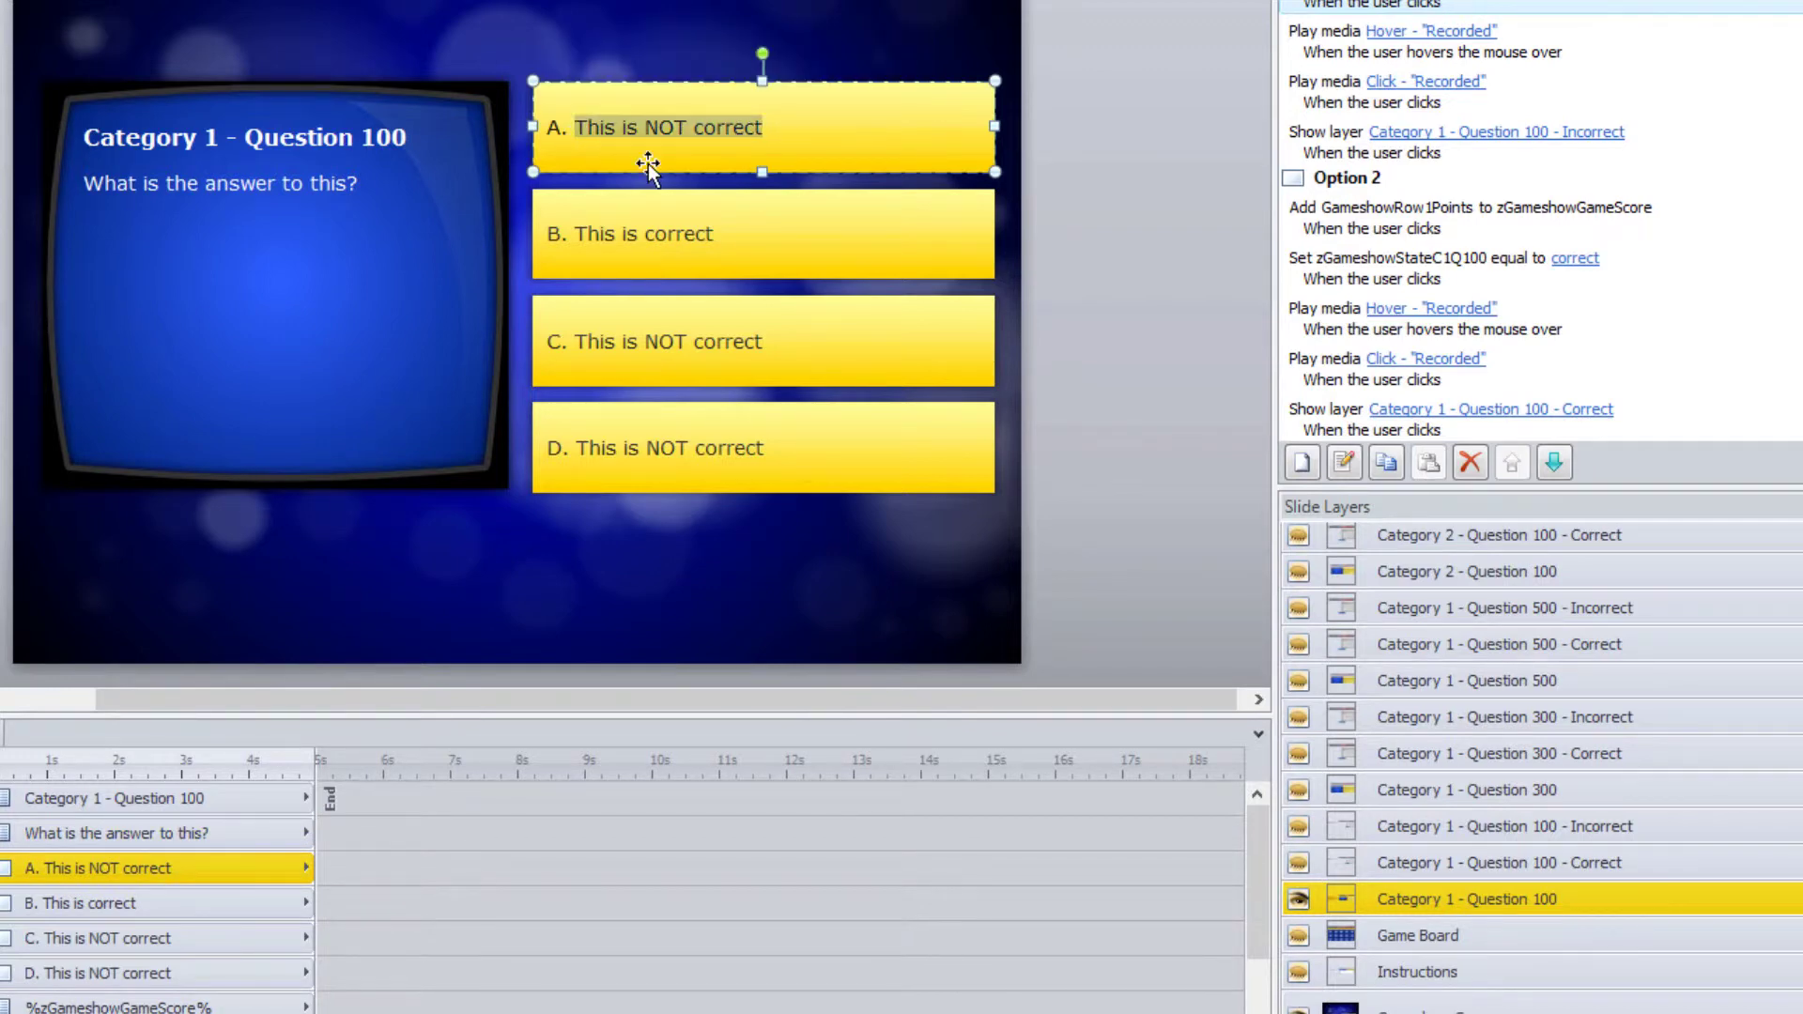
text(Something )
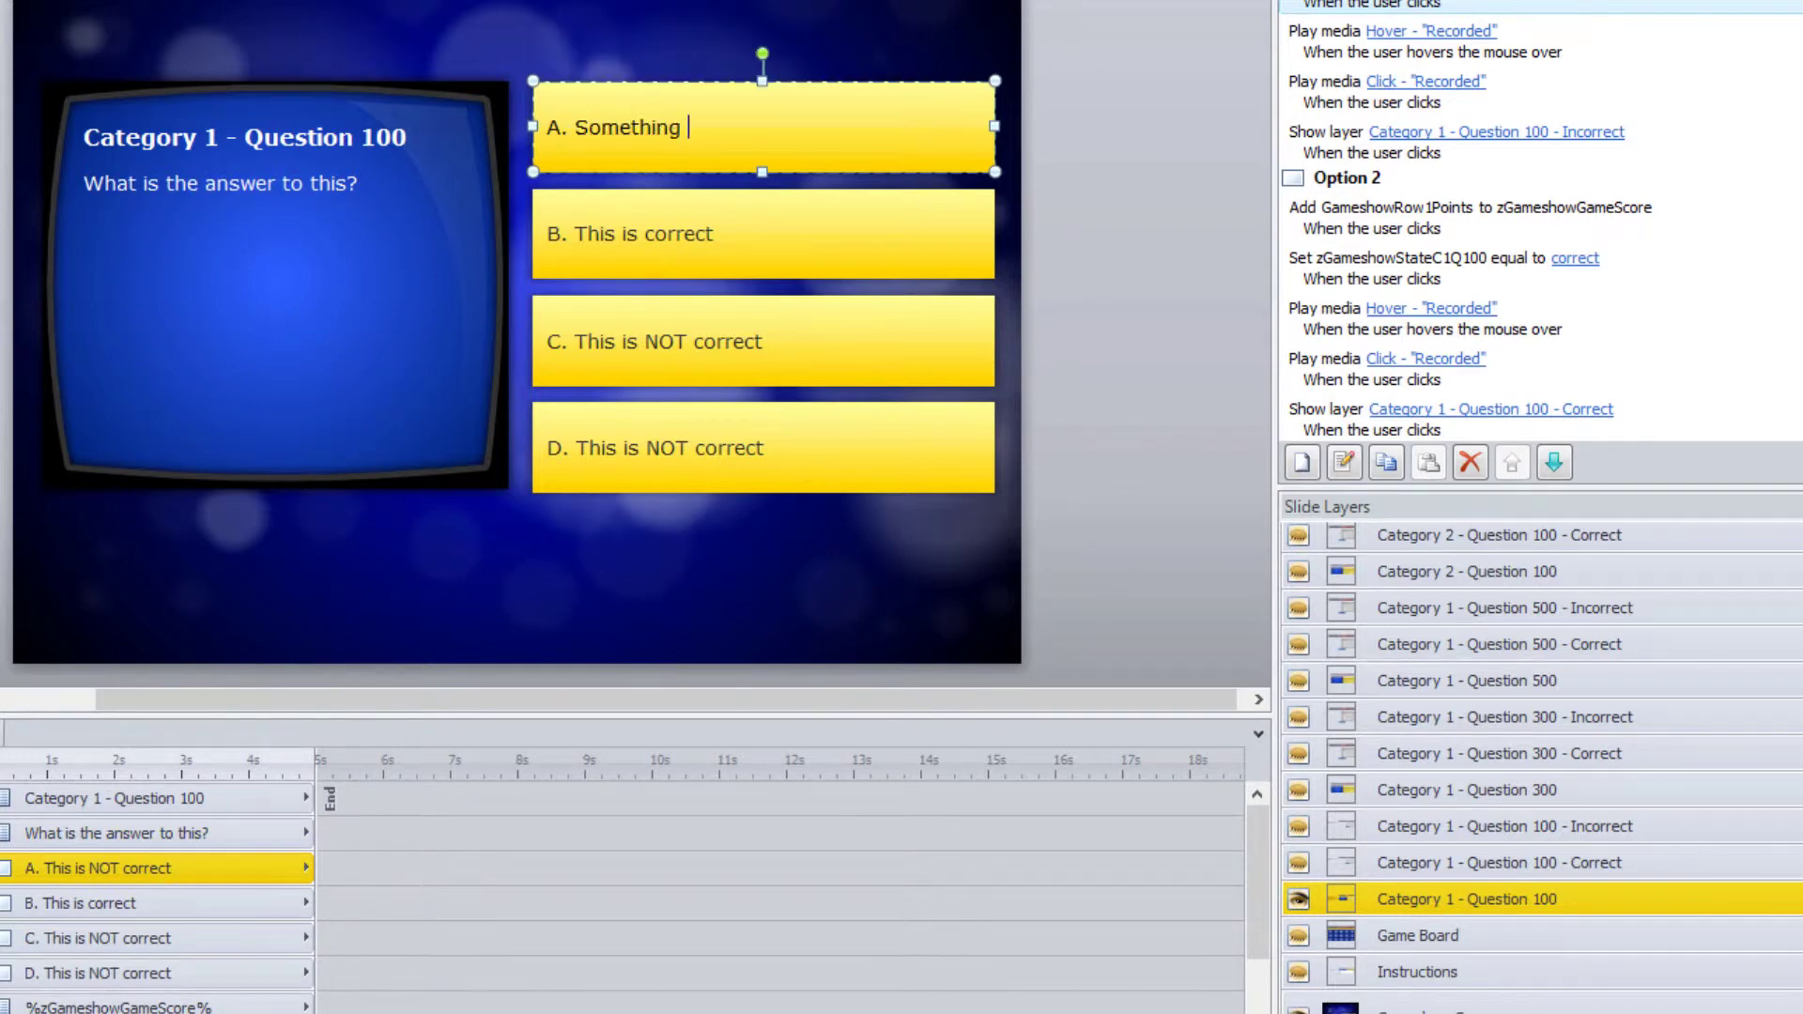
text(different)
click(1051, 62)
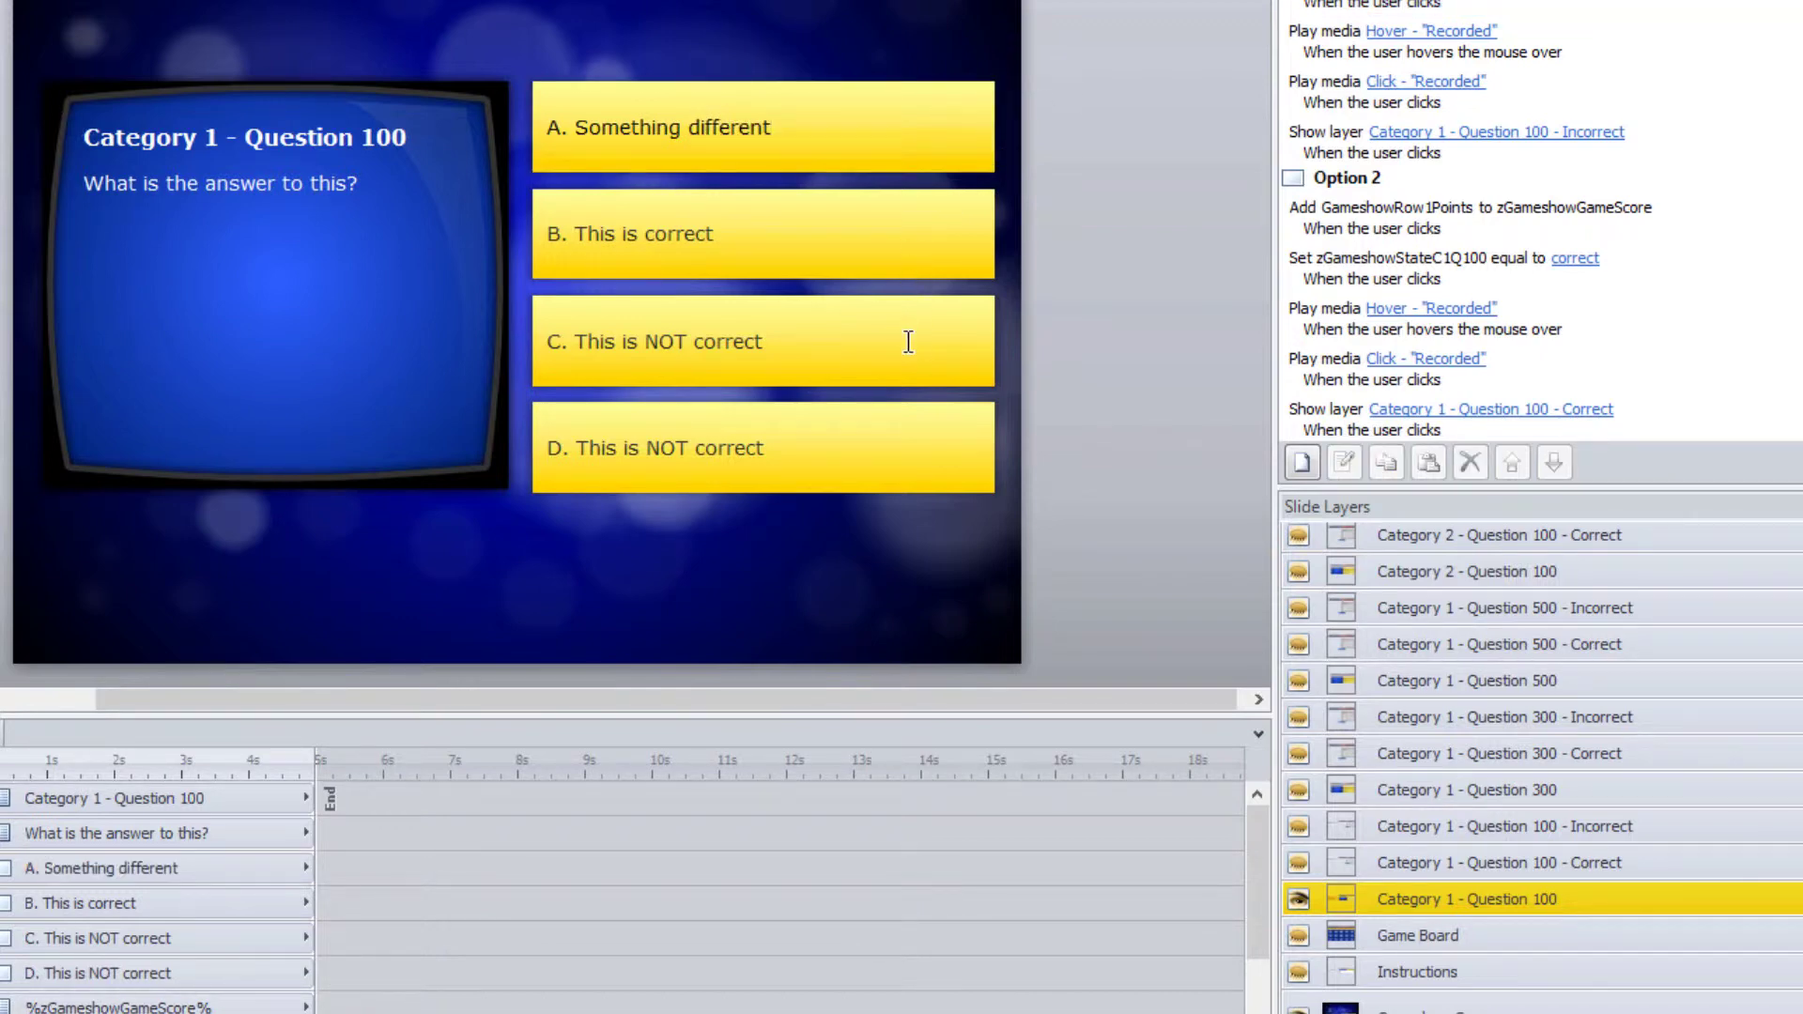
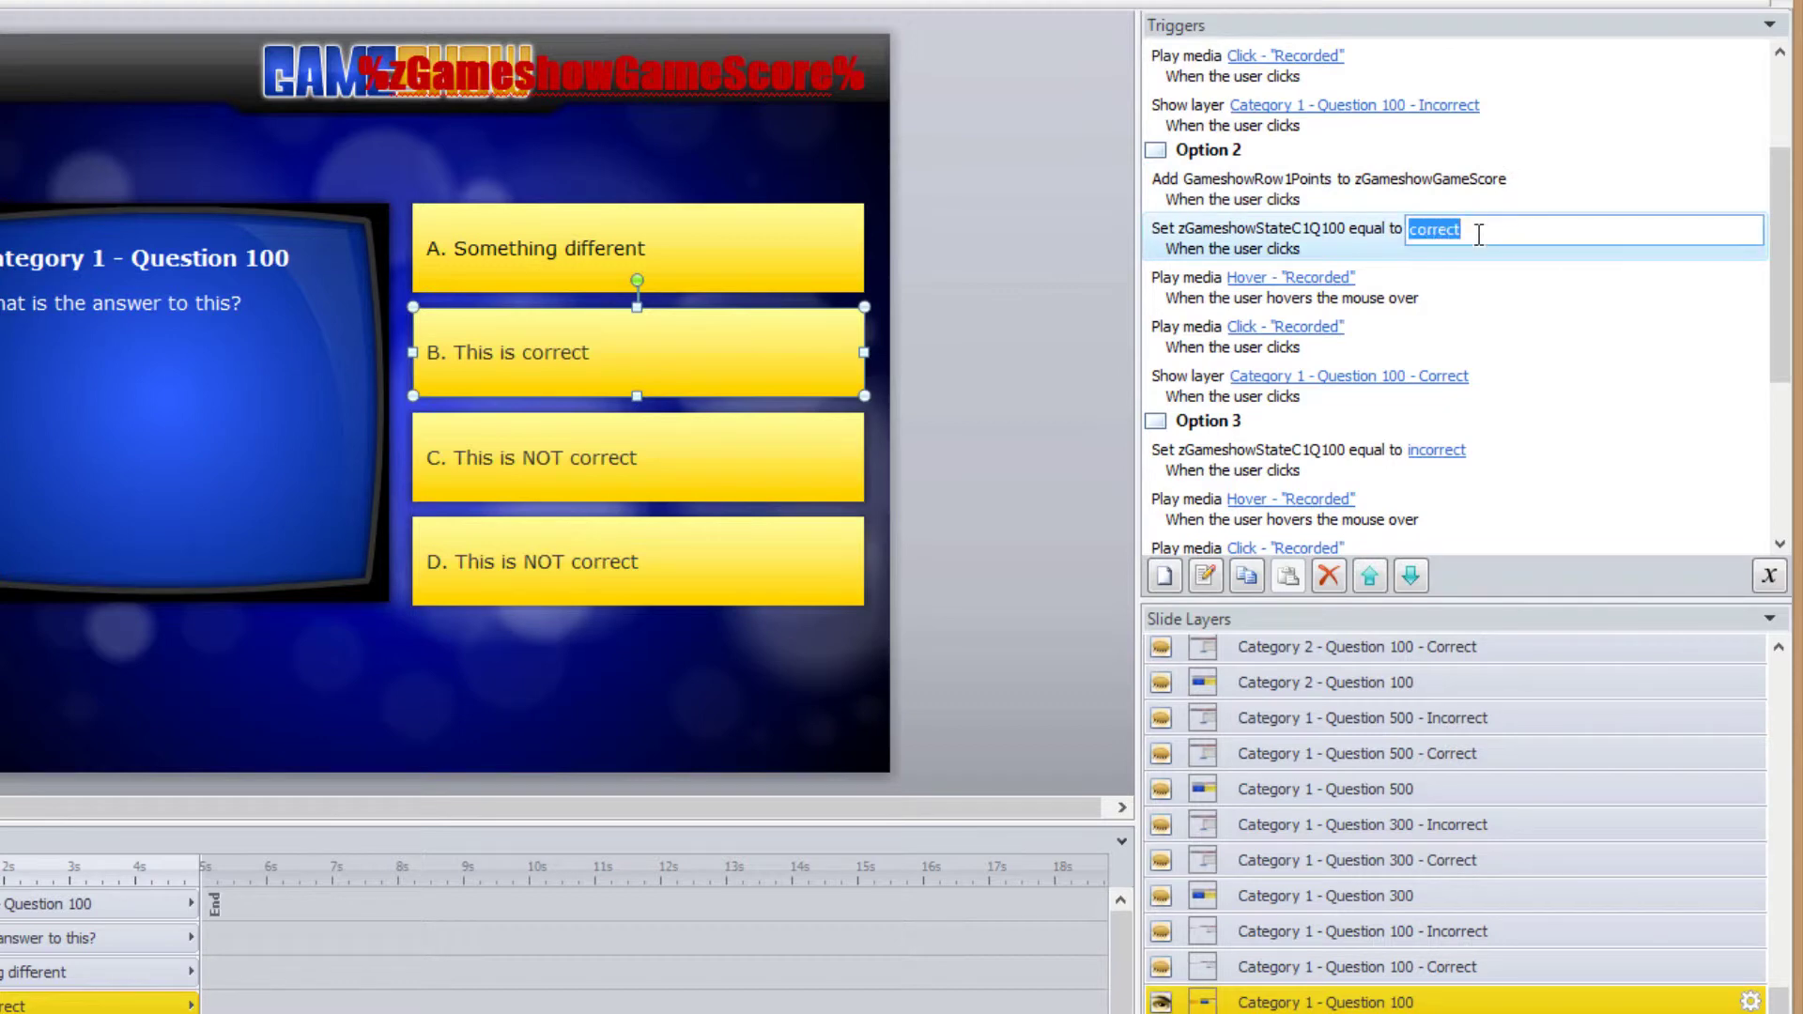
Set the value assigned by Option 2's zGameshowStateC1Q100 trigger to incorrect.
text(incorrect)
key(Return)
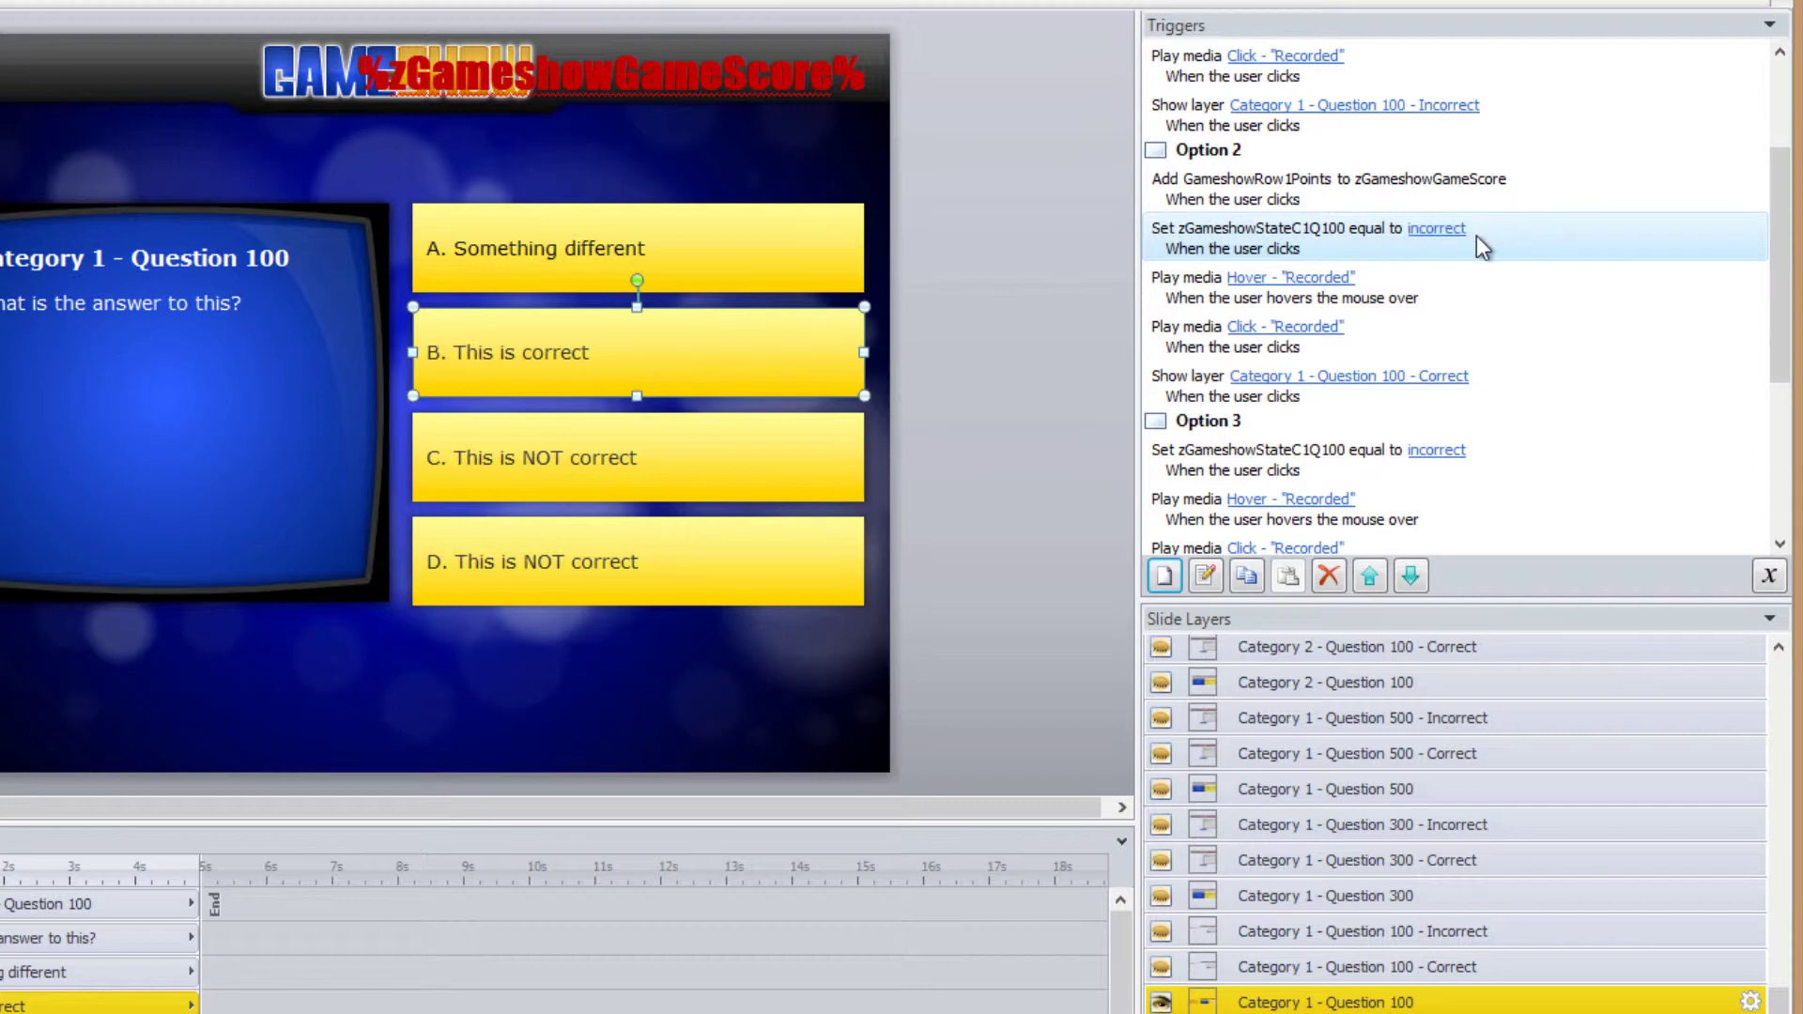
click(1450, 188)
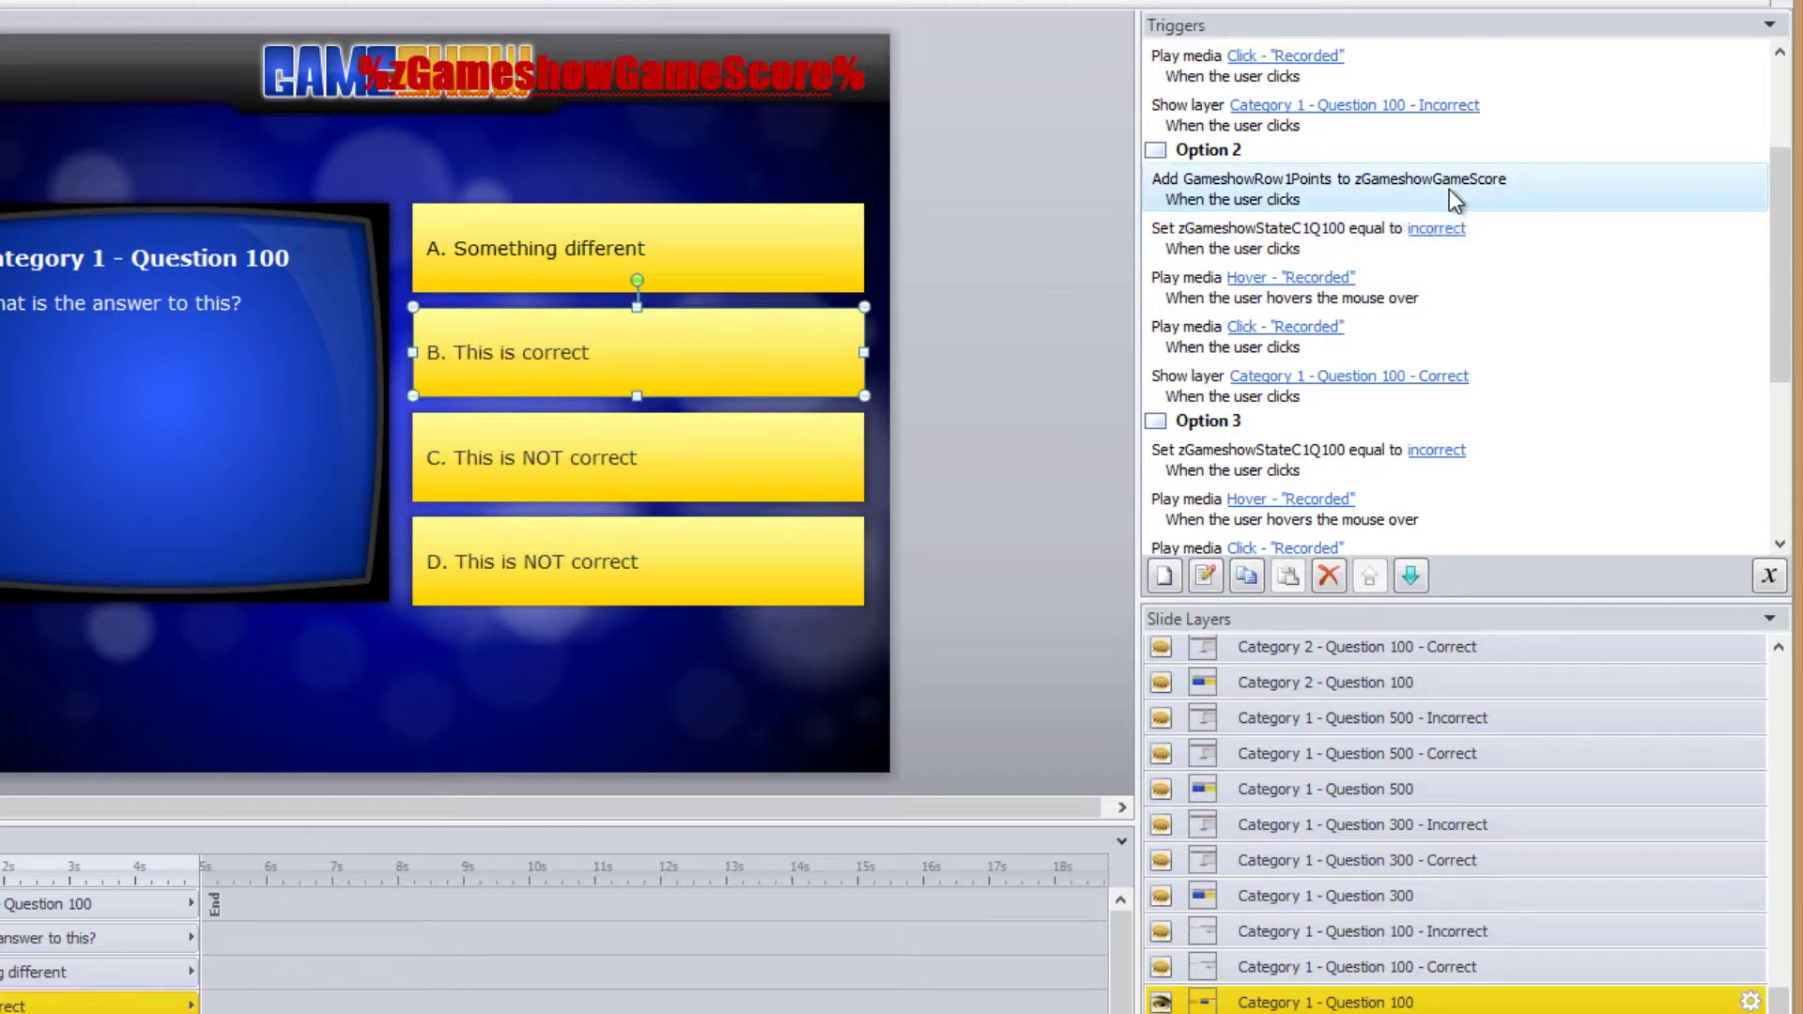
Make Option 2's Show layer trigger target the Category 1 - Question 100 - Incorrect layer.
click(1193, 379)
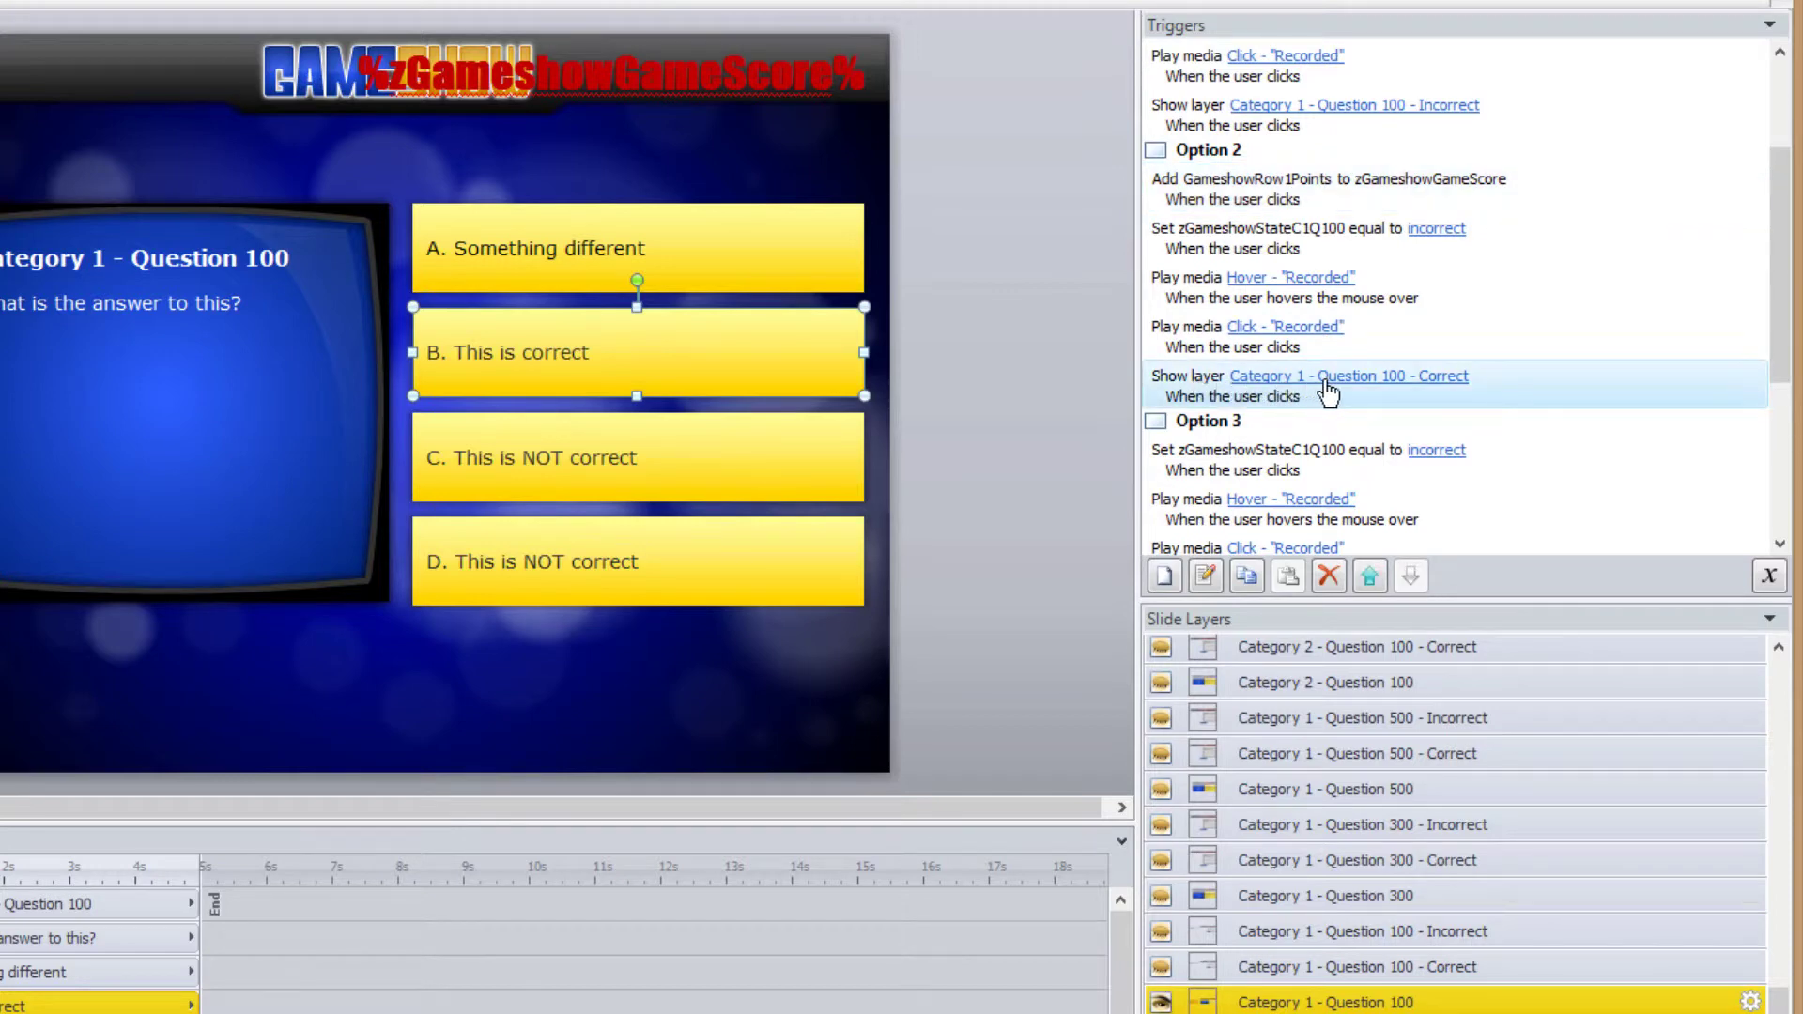
click(1439, 385)
click(1540, 380)
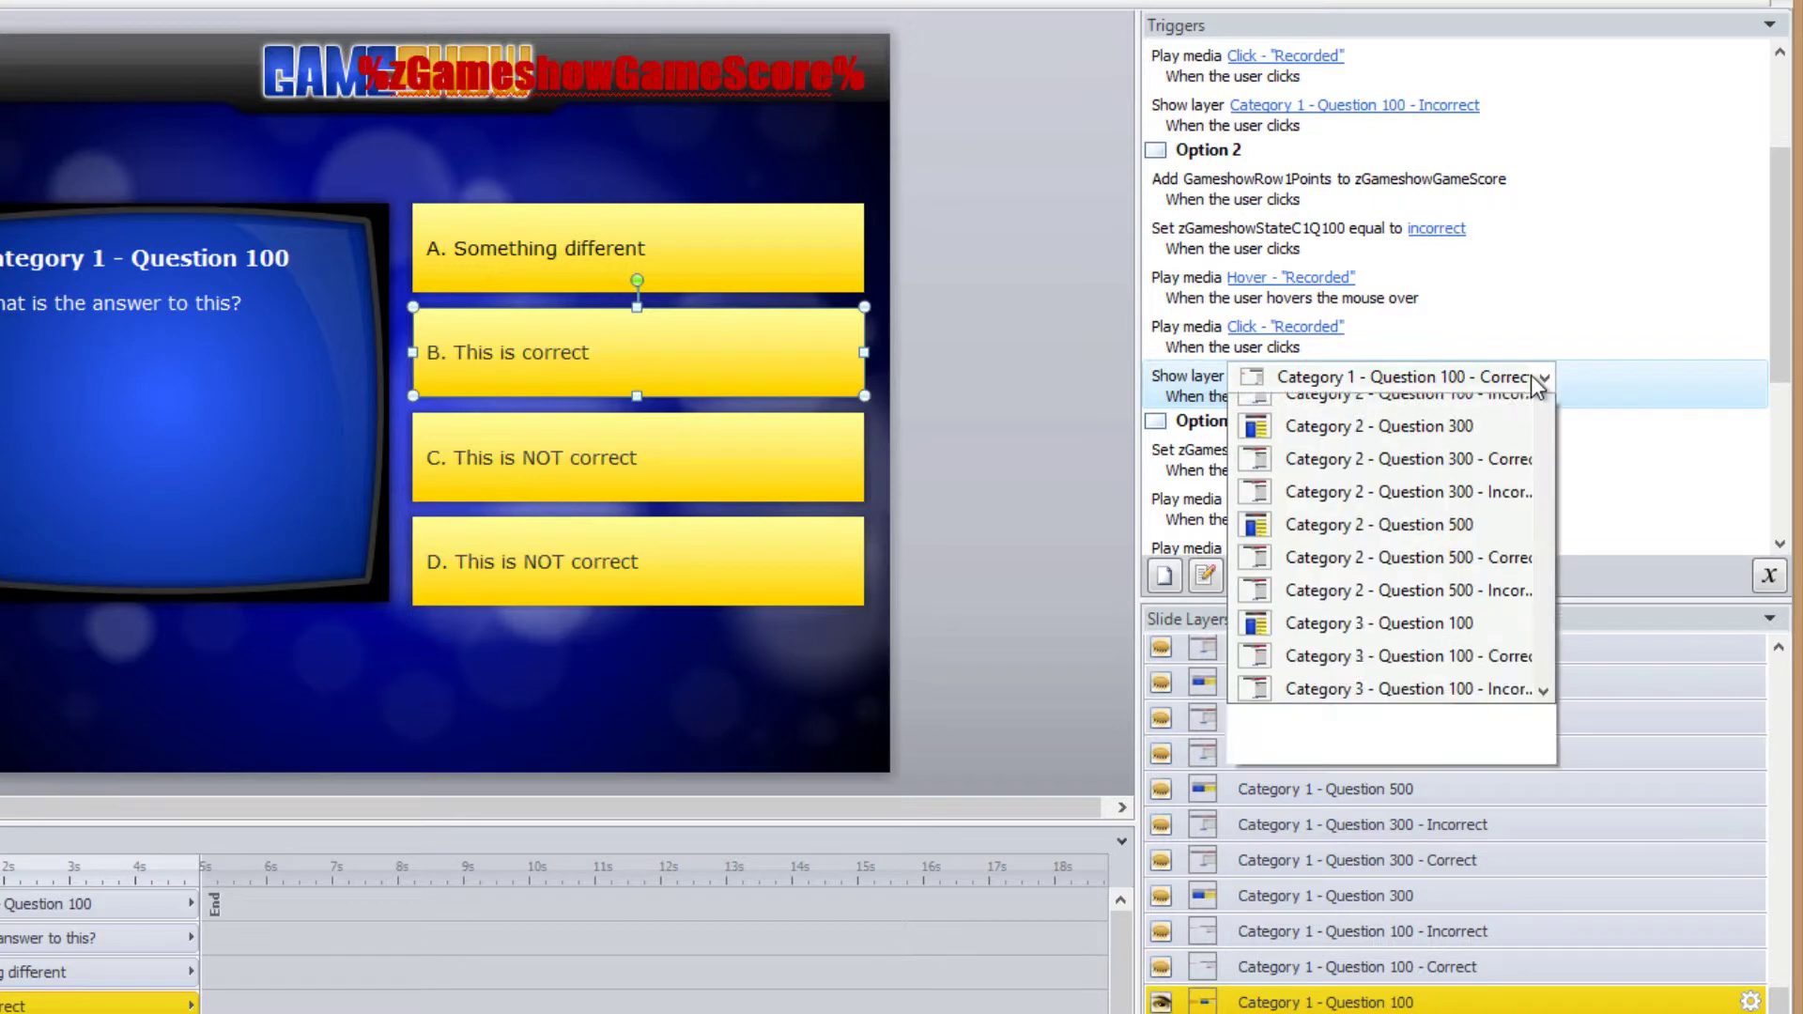
click(1540, 380)
click(1547, 380)
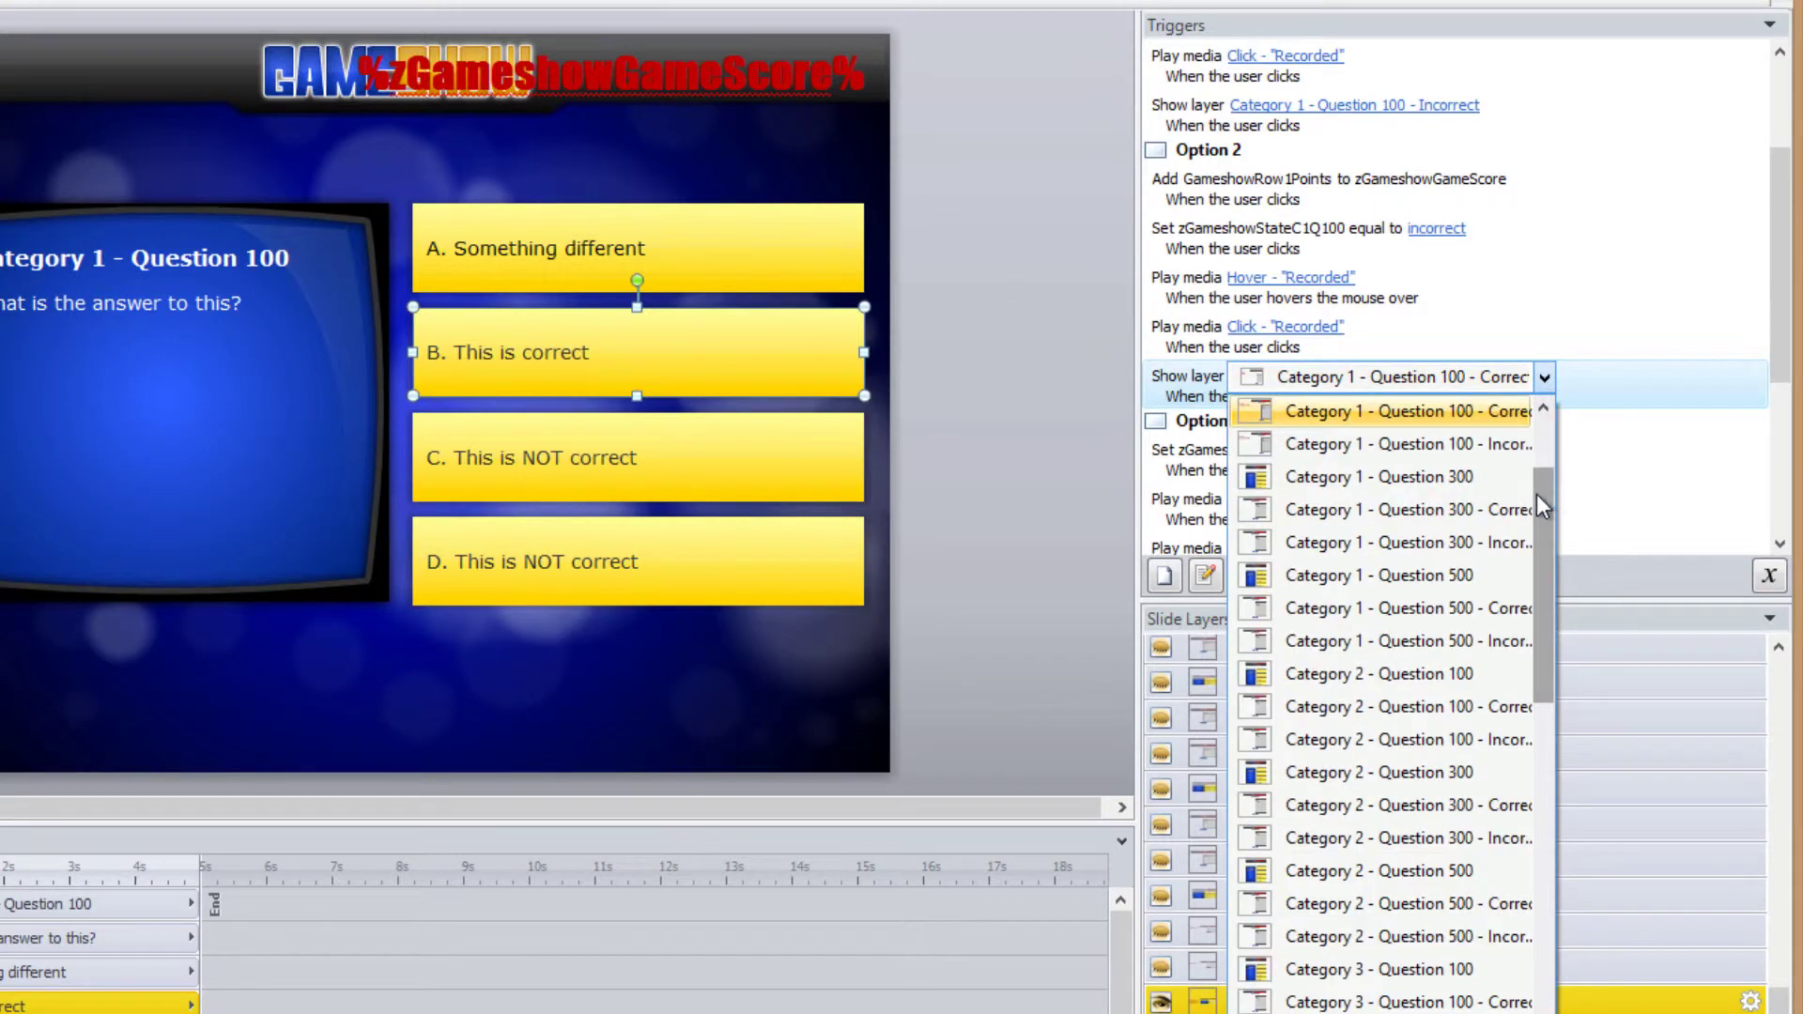
click(1512, 443)
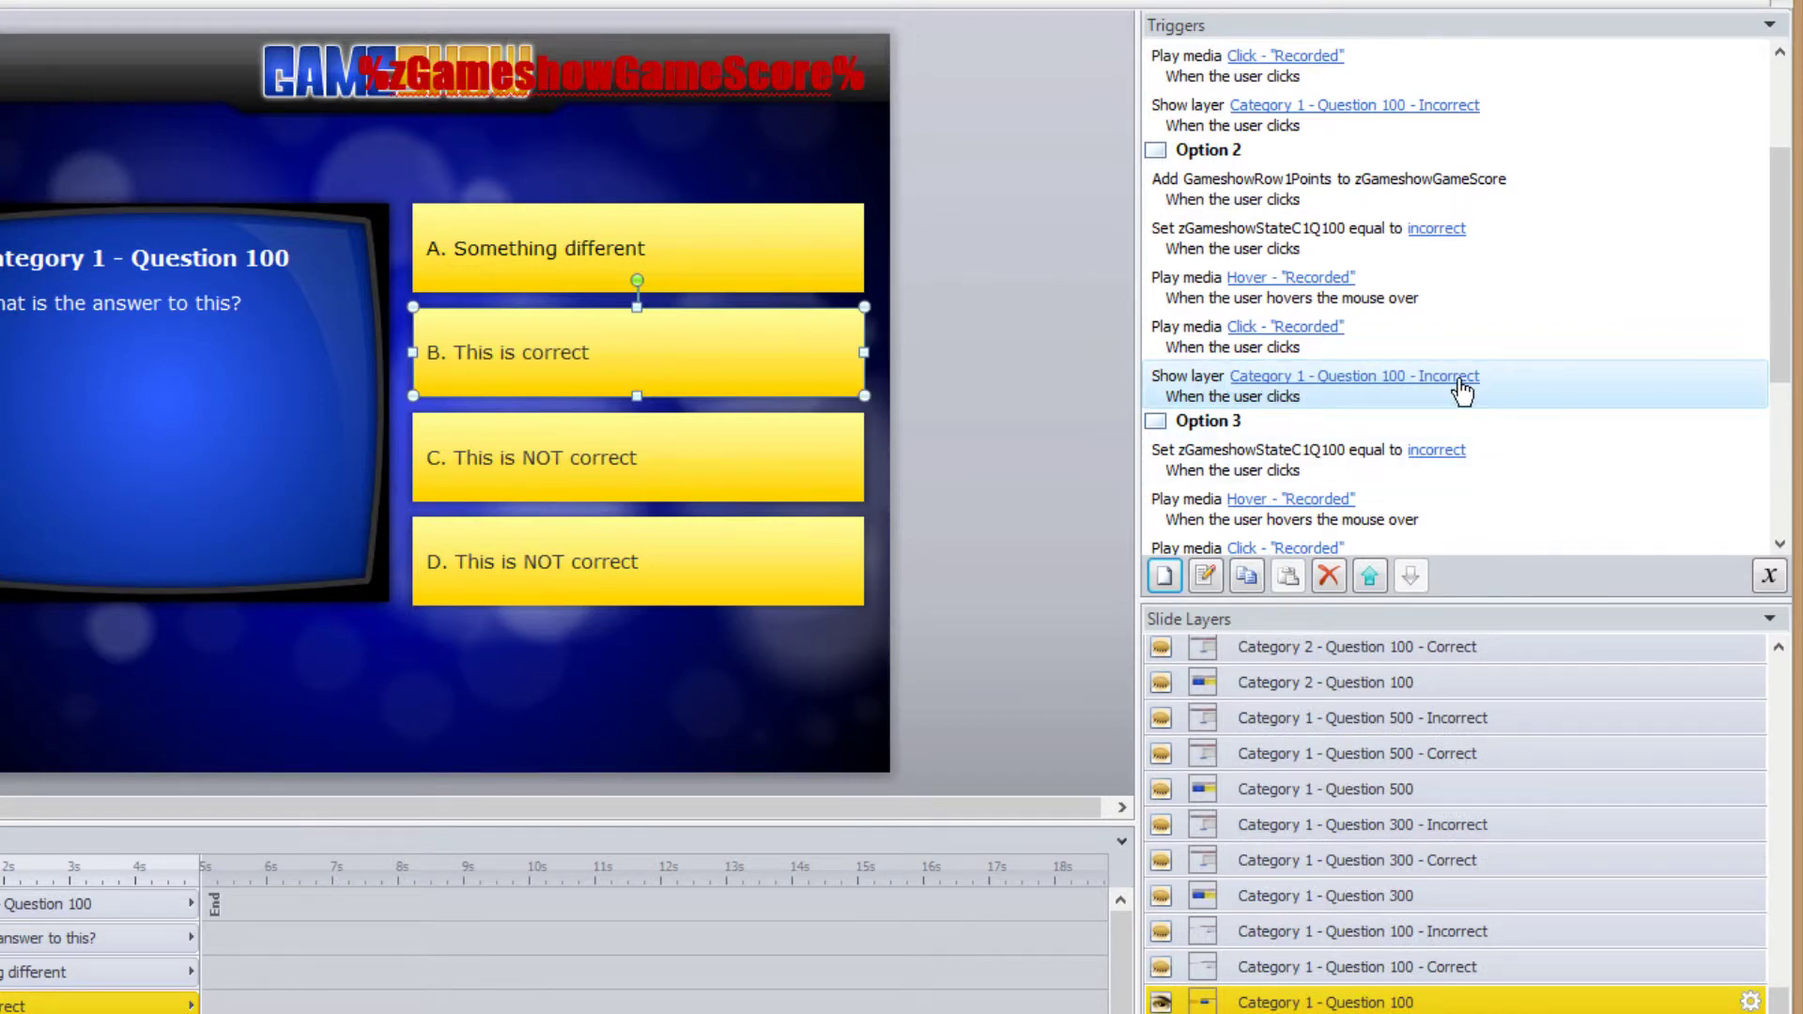
Copy Option 2's trigger that adds GameshowRow1Points to zGameshowGameScore, and delete it from Option 2.
click(1393, 193)
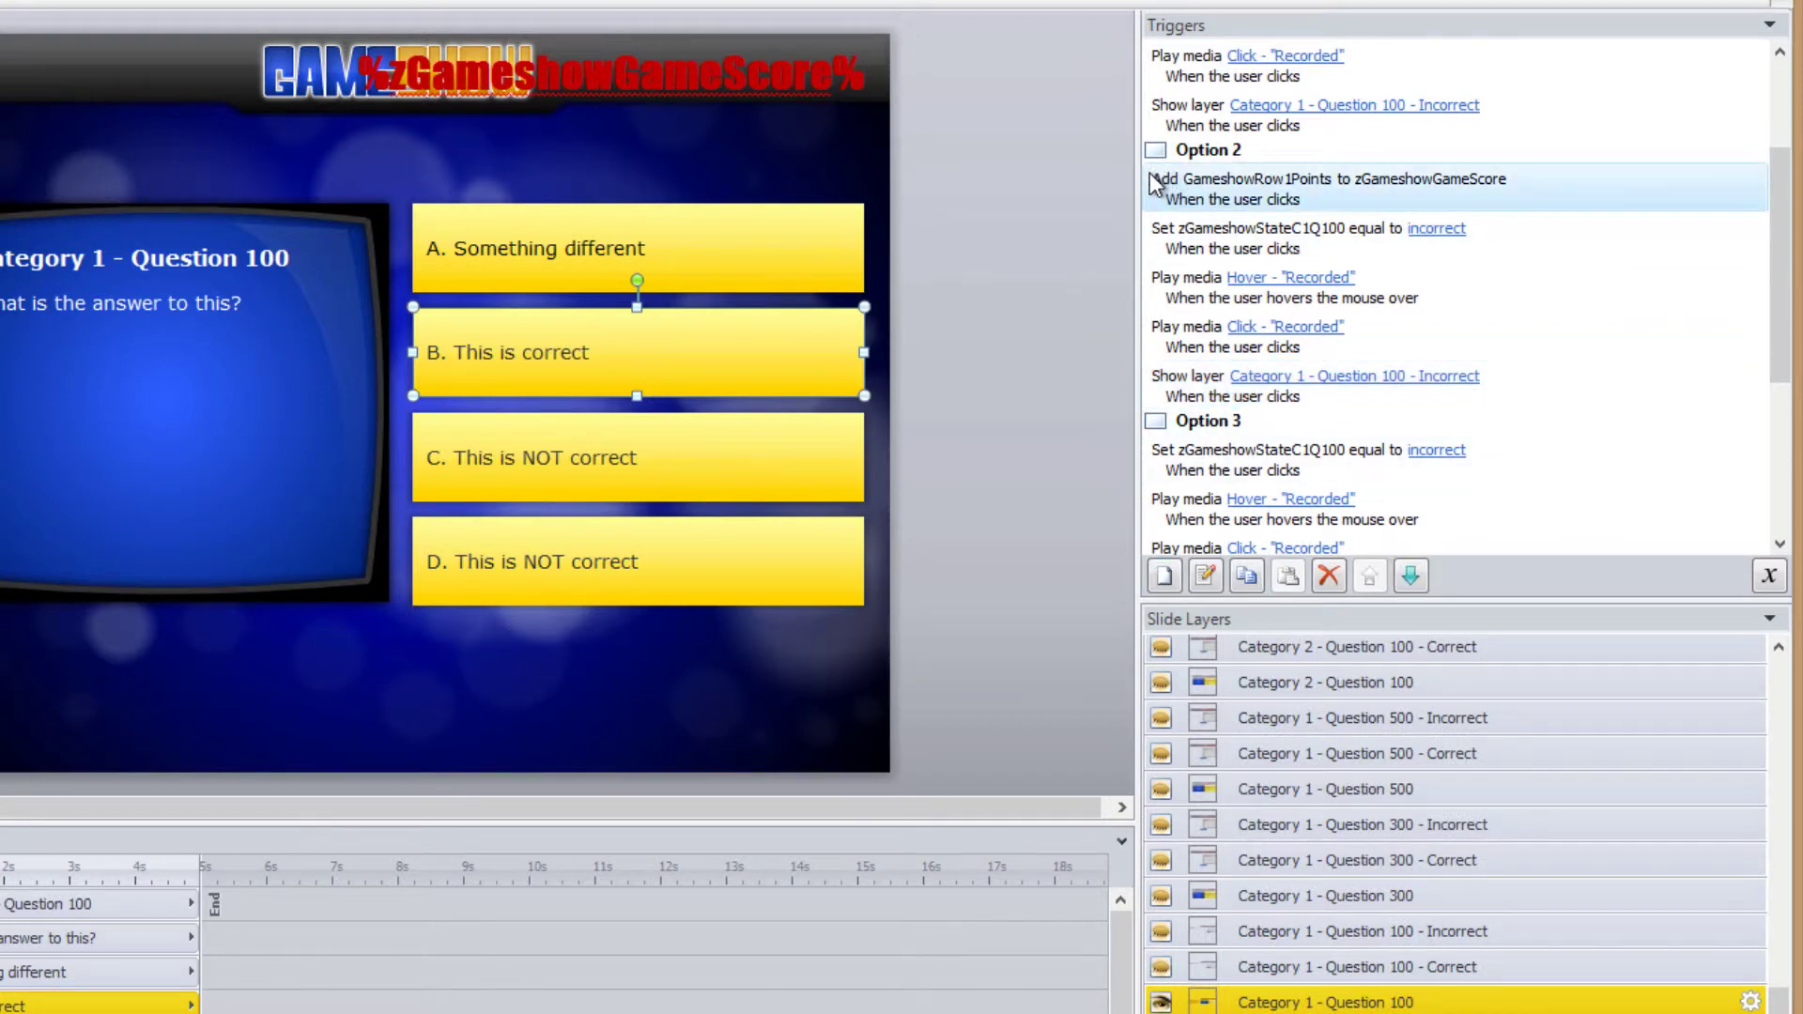
click(1246, 575)
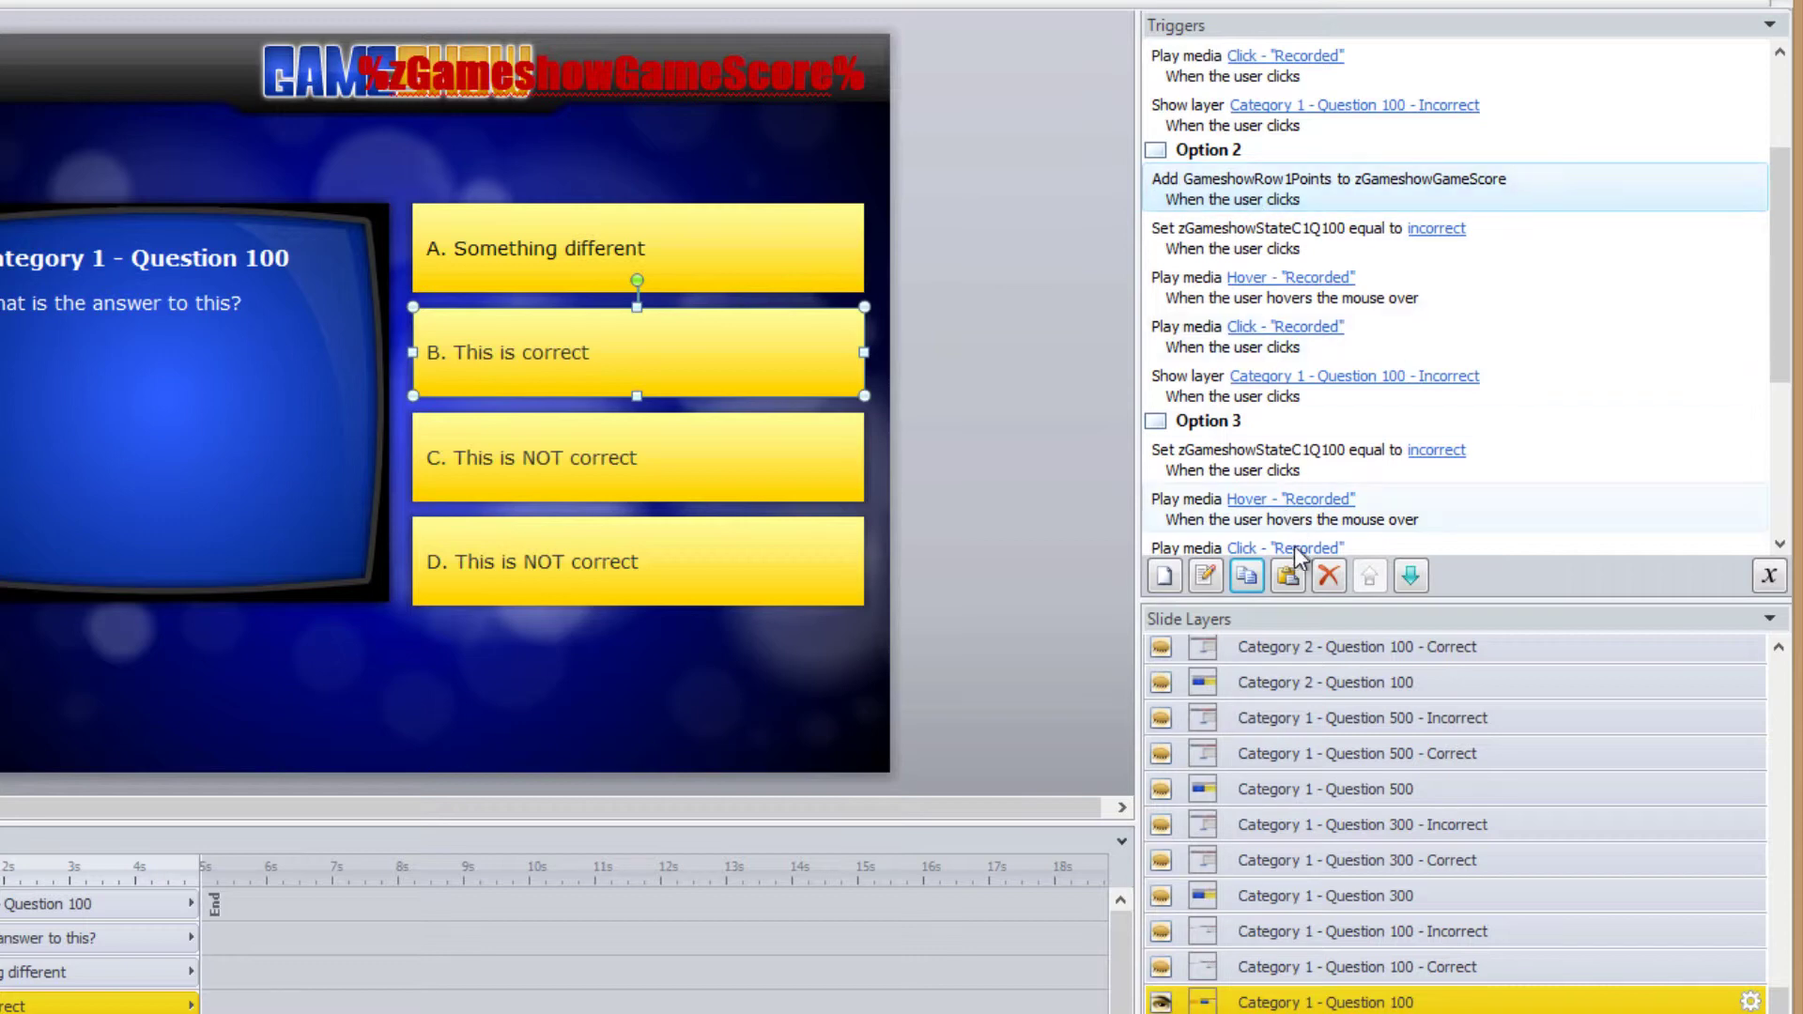
click(1329, 575)
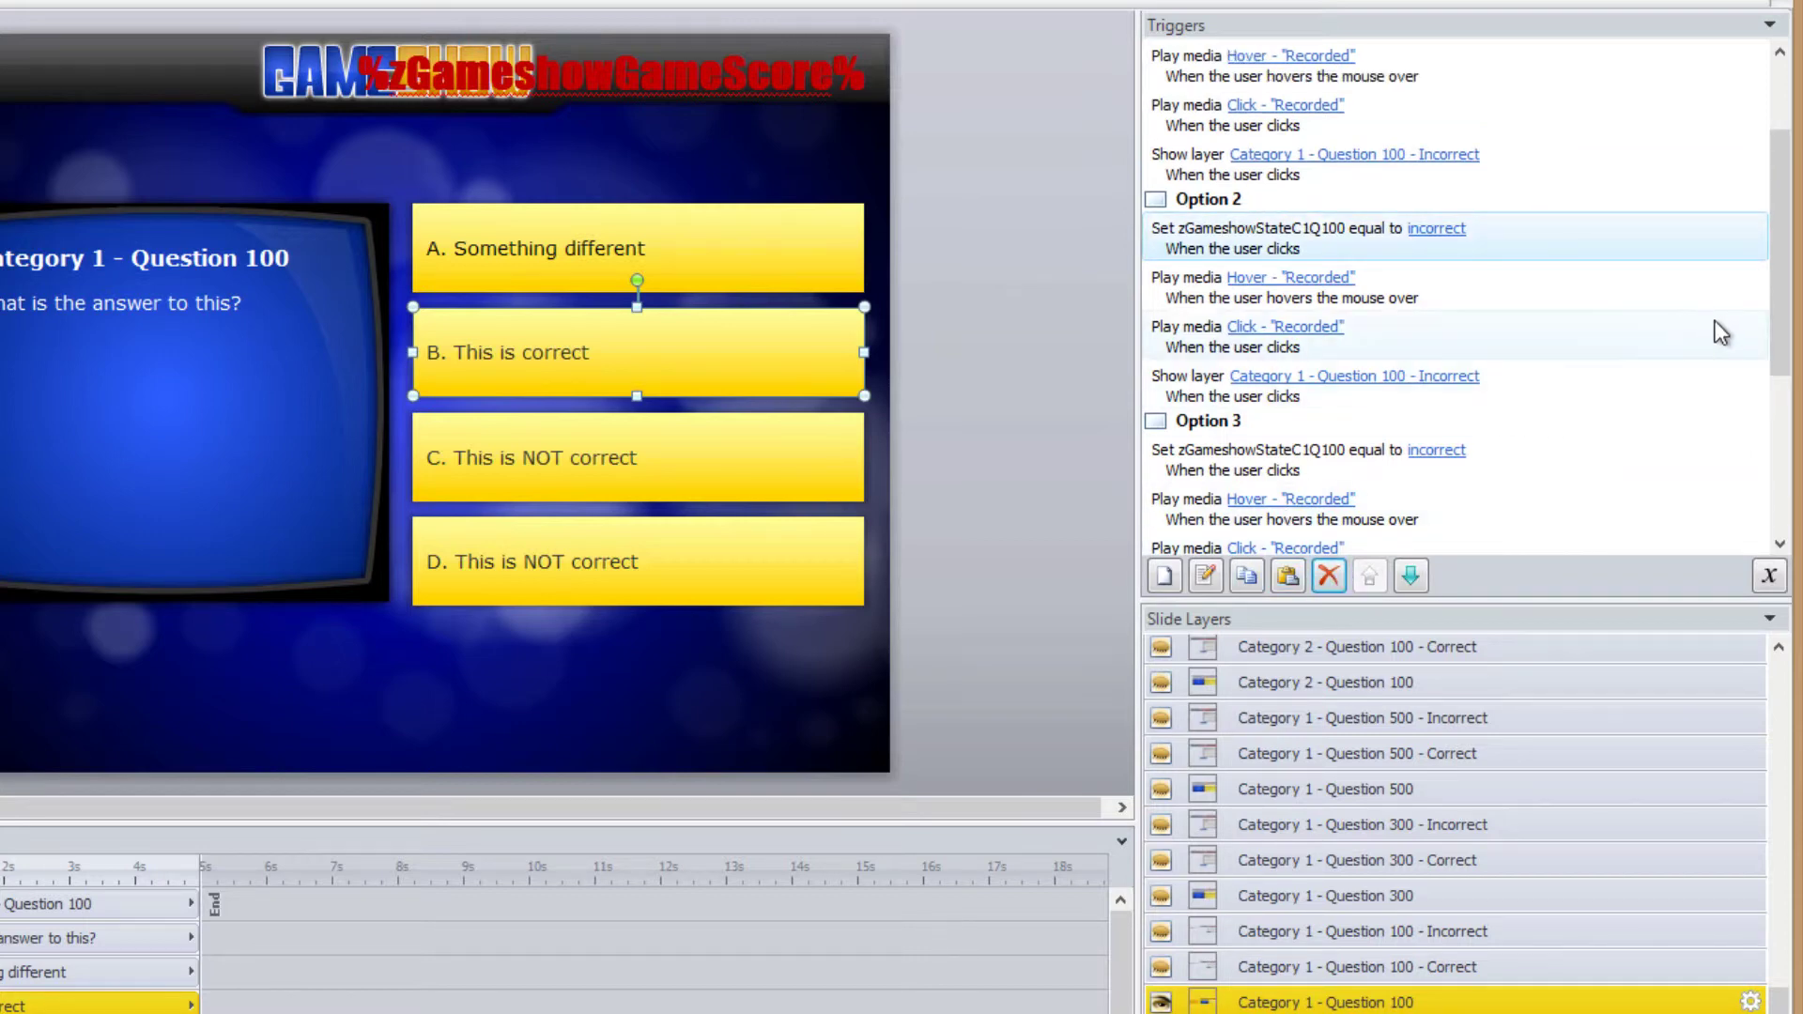
Paste the copied GameshowRow1Points score trigger onto Option 3 and place it first among that option's triggers.
drag(1773, 267, 1773, 355)
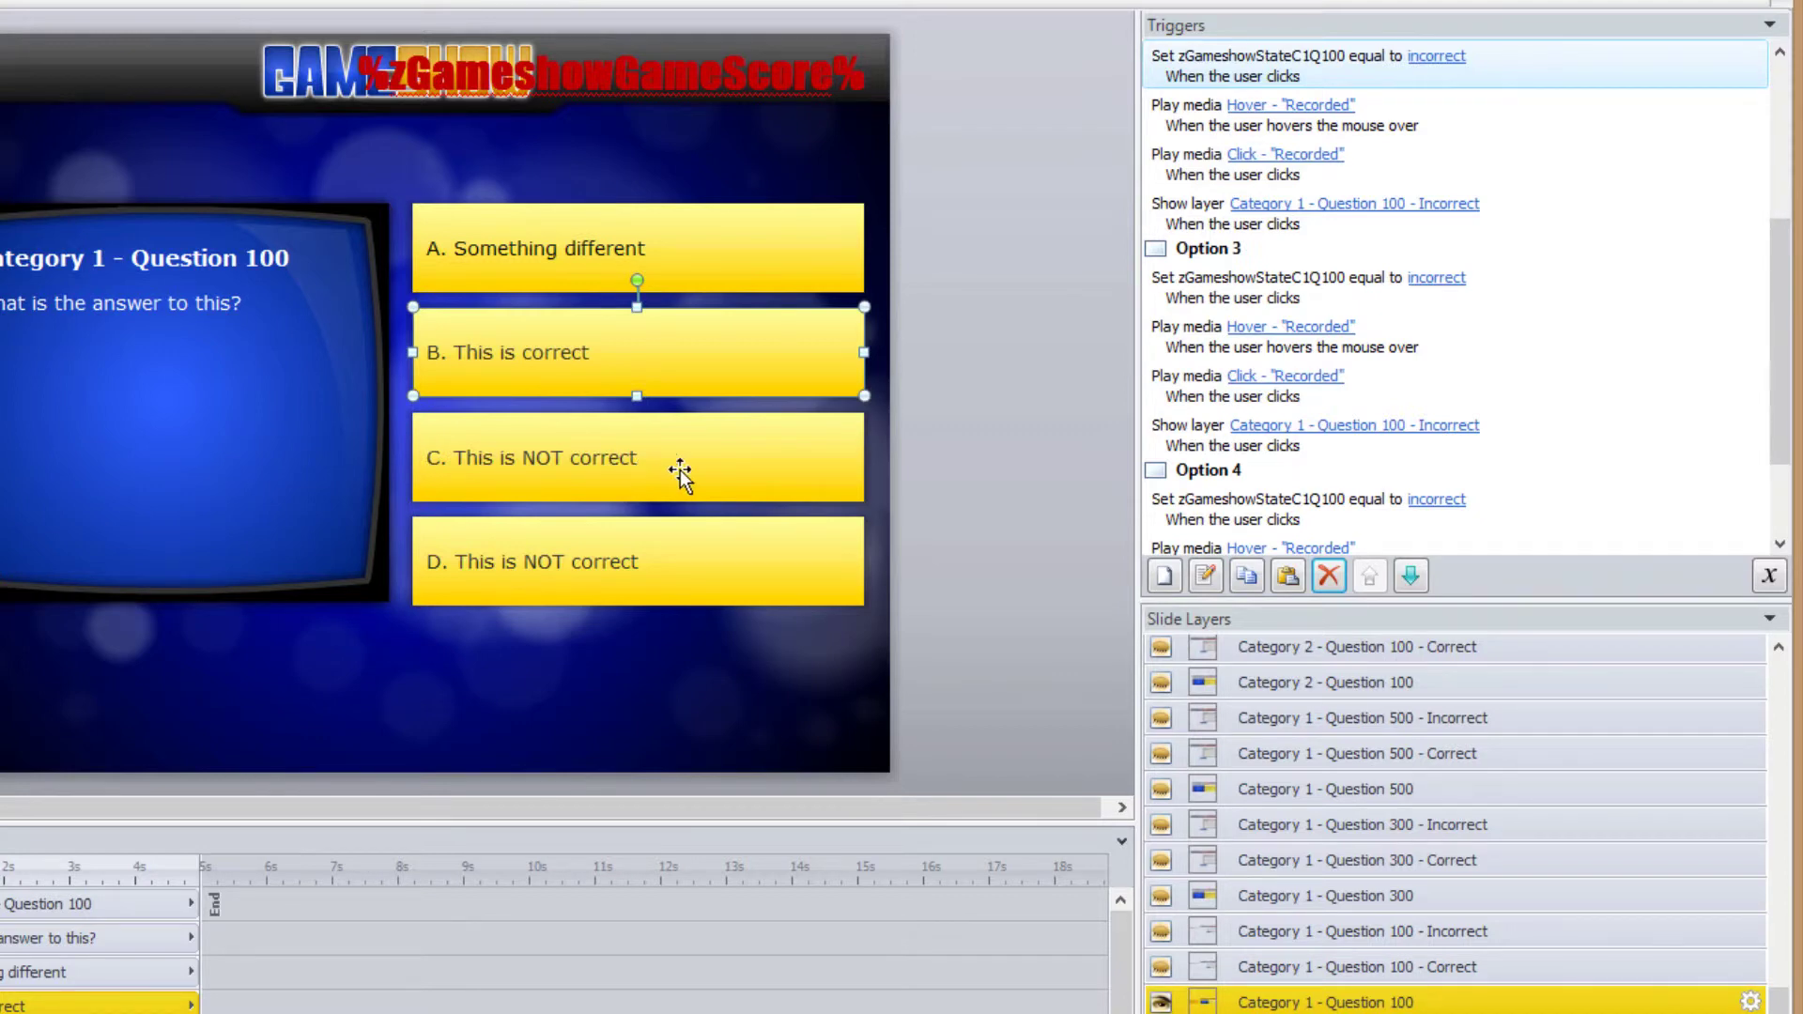
click(1249, 284)
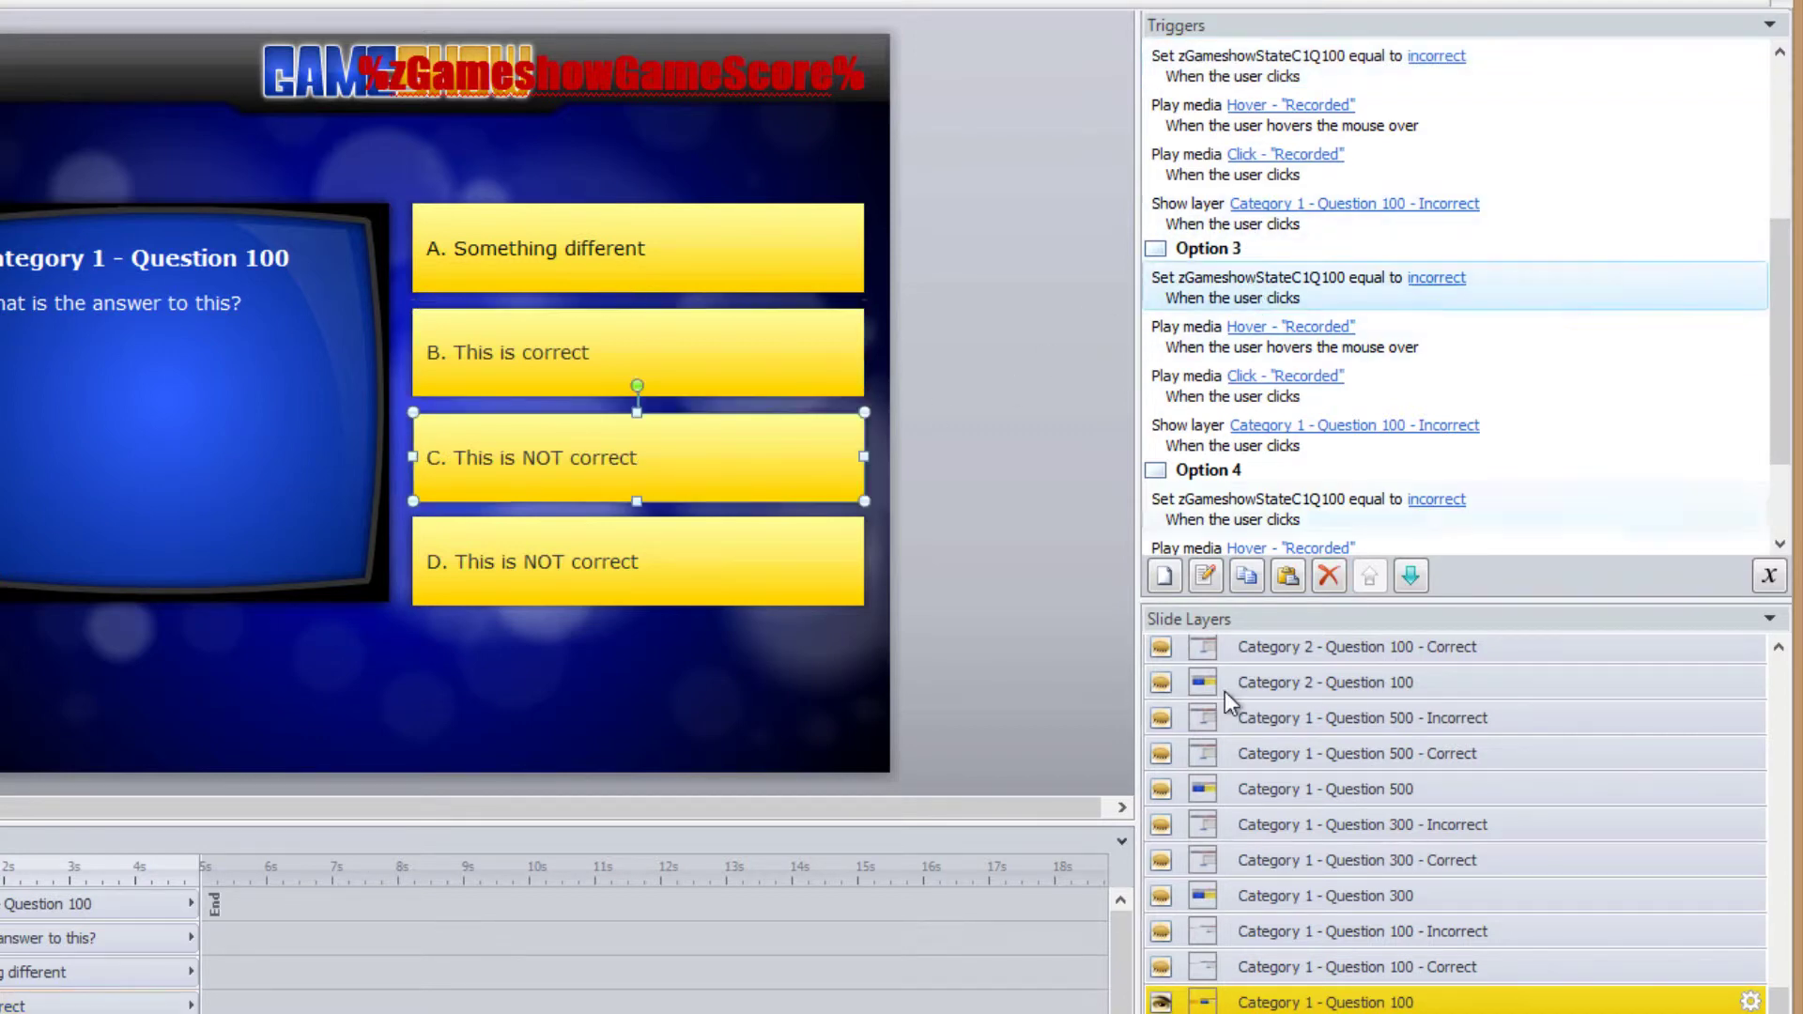
click(1285, 573)
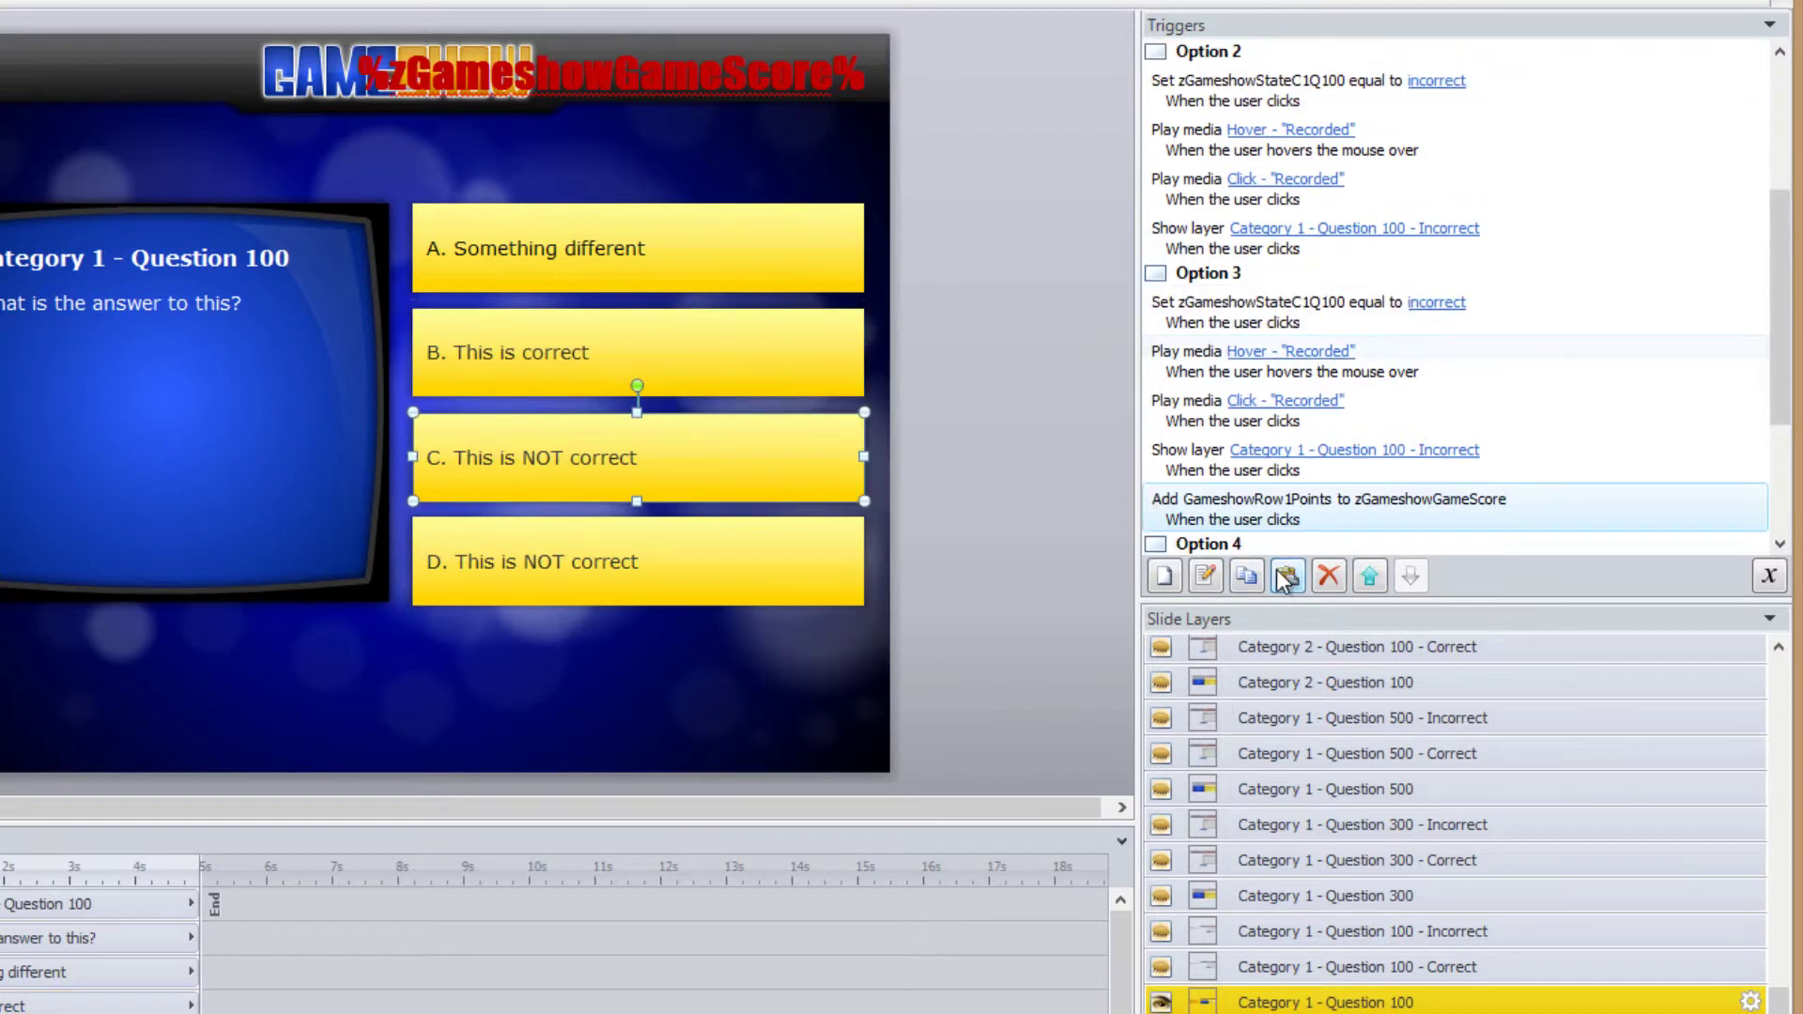
click(1368, 576)
click(1368, 575)
click(1368, 576)
click(1368, 576)
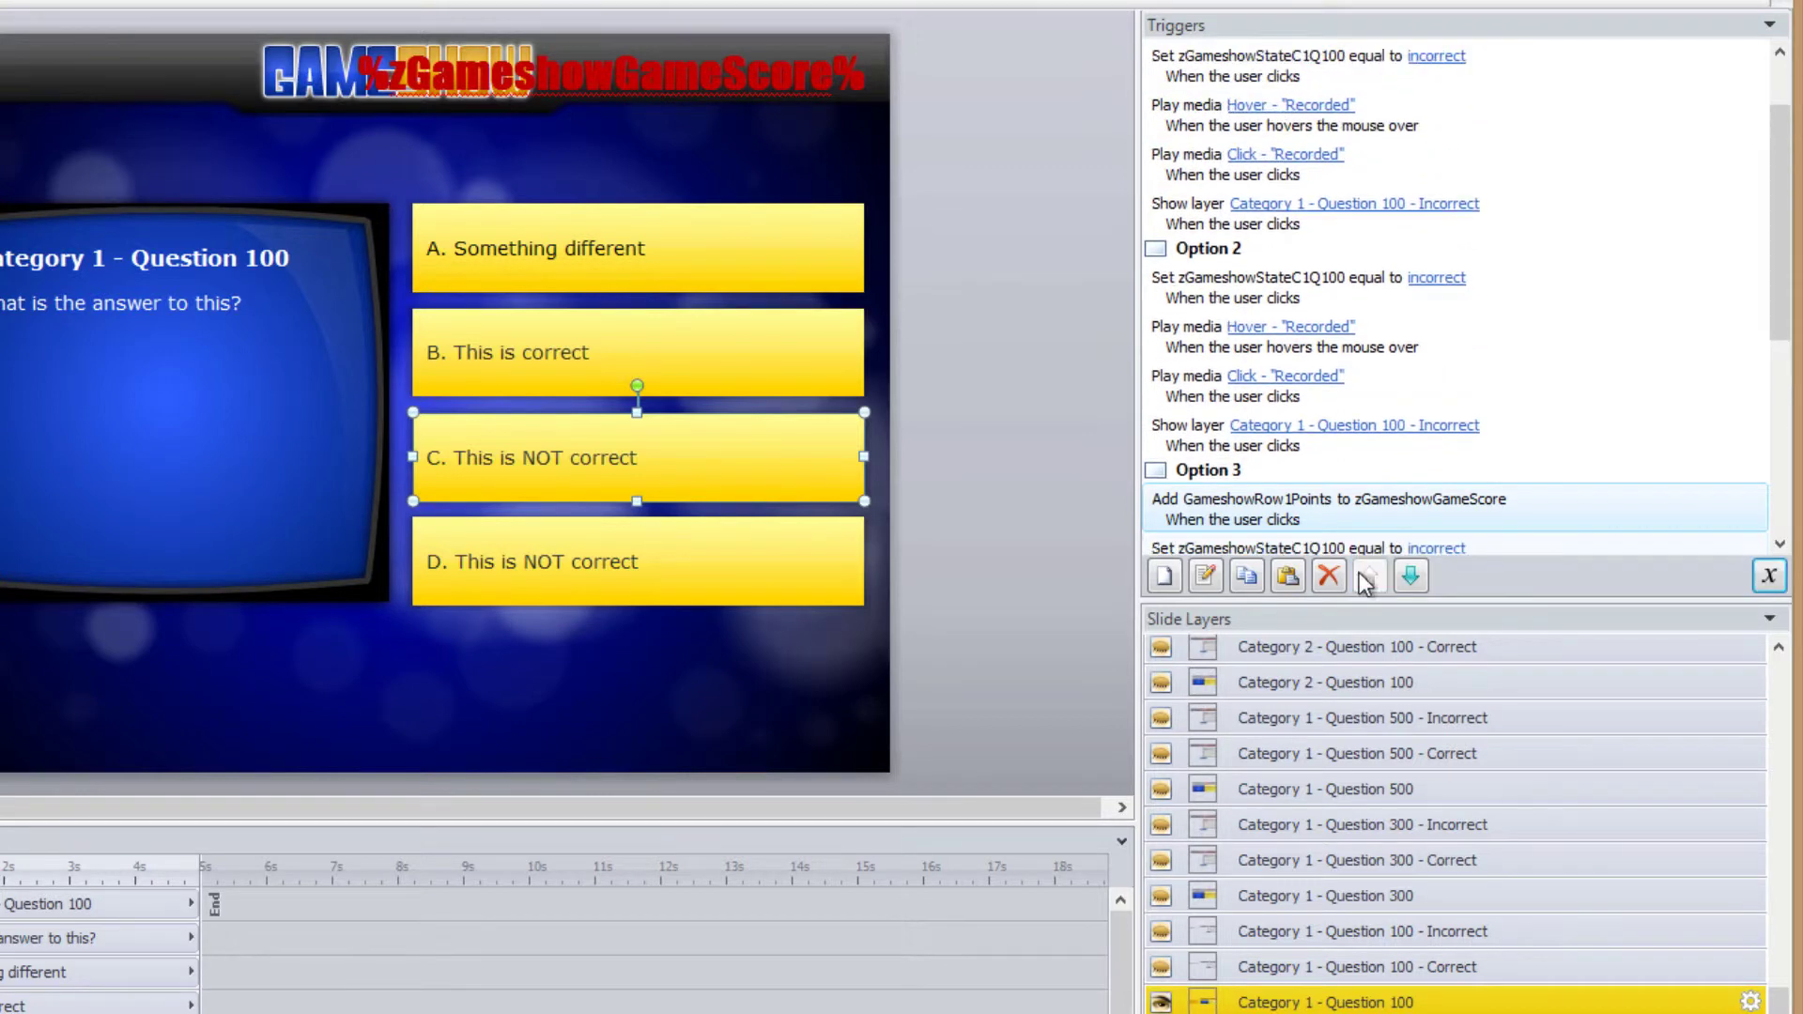
Set the value assigned by Option 3's zGameshowStateC1Q100 trigger to correct.
drag(1790, 183, 1791, 315)
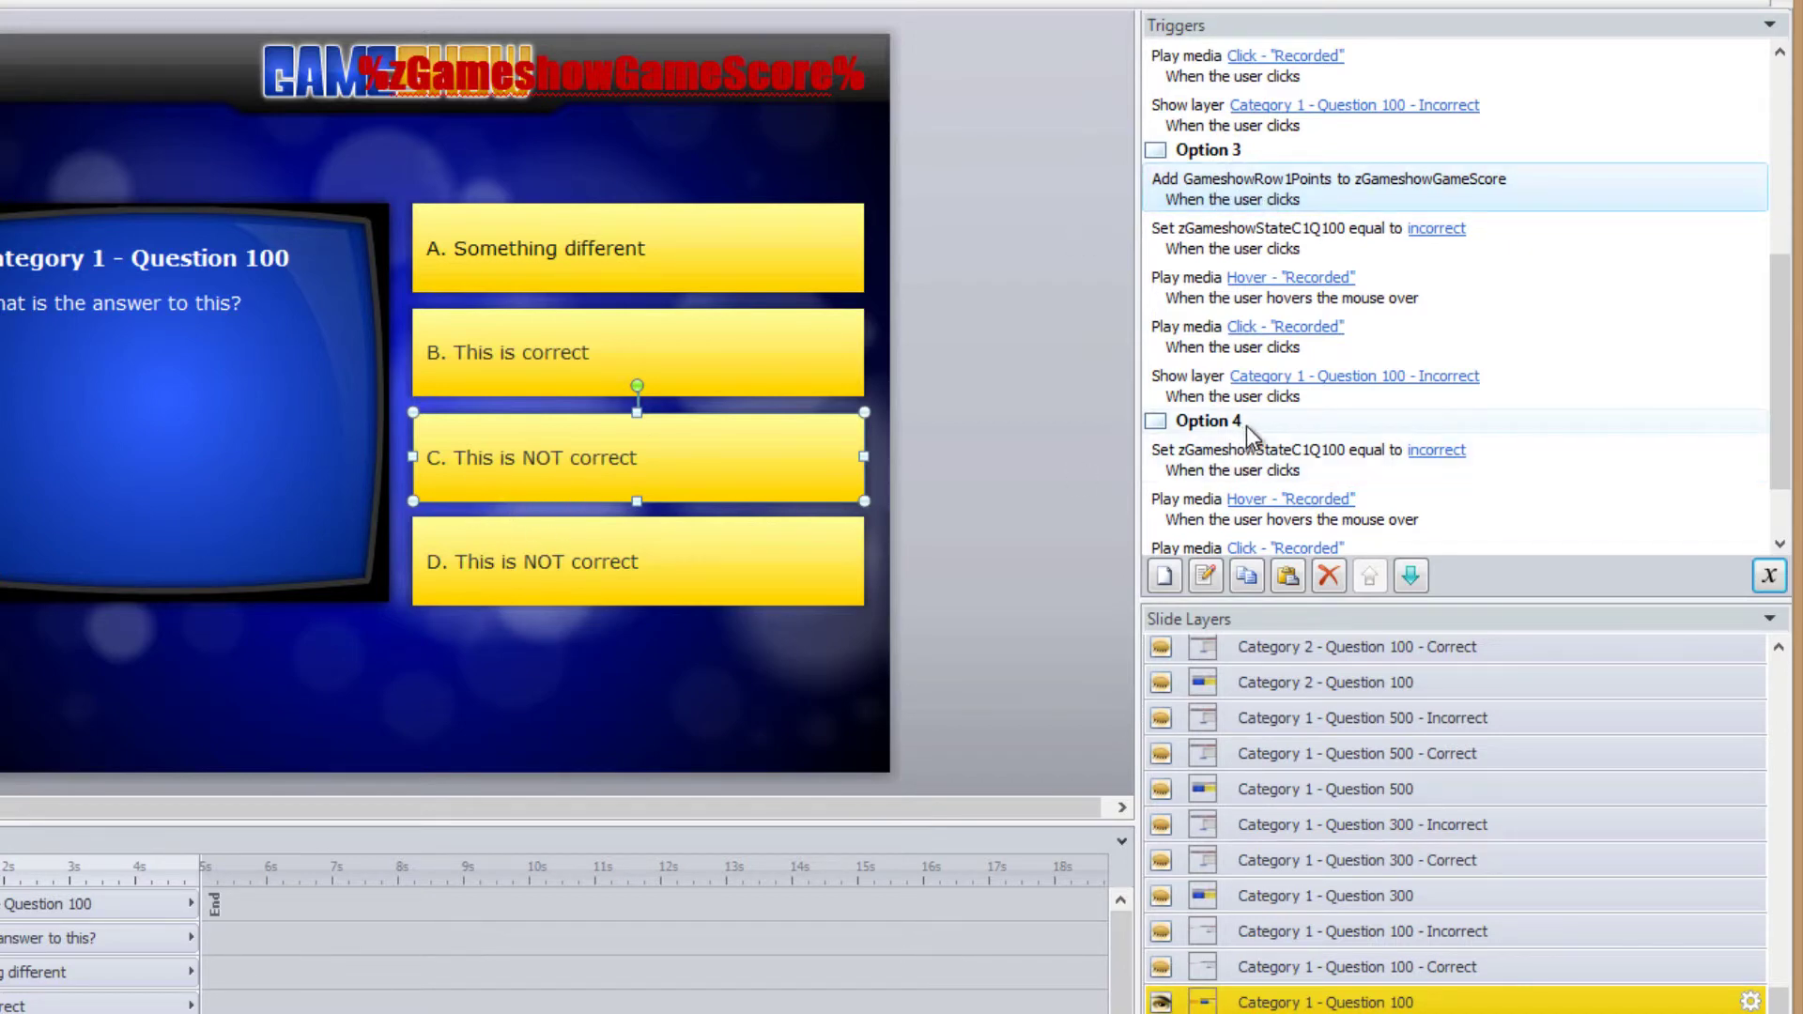
click(1215, 240)
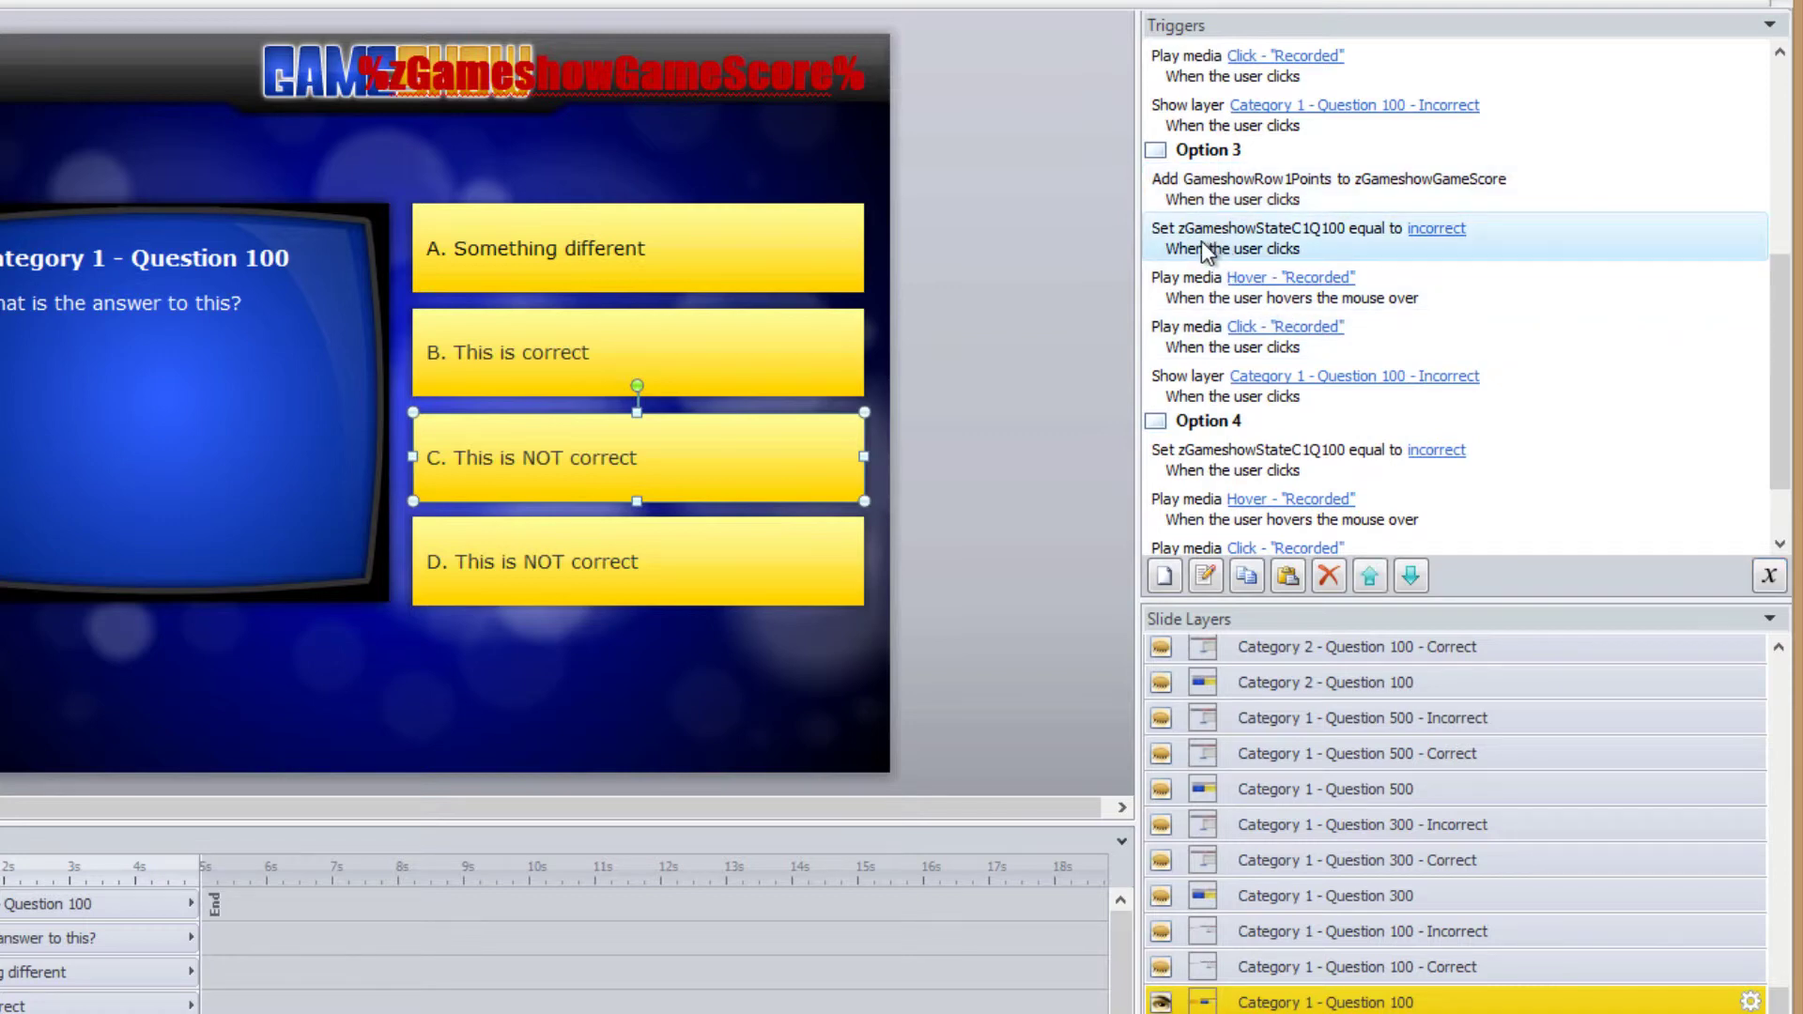
click(1415, 237)
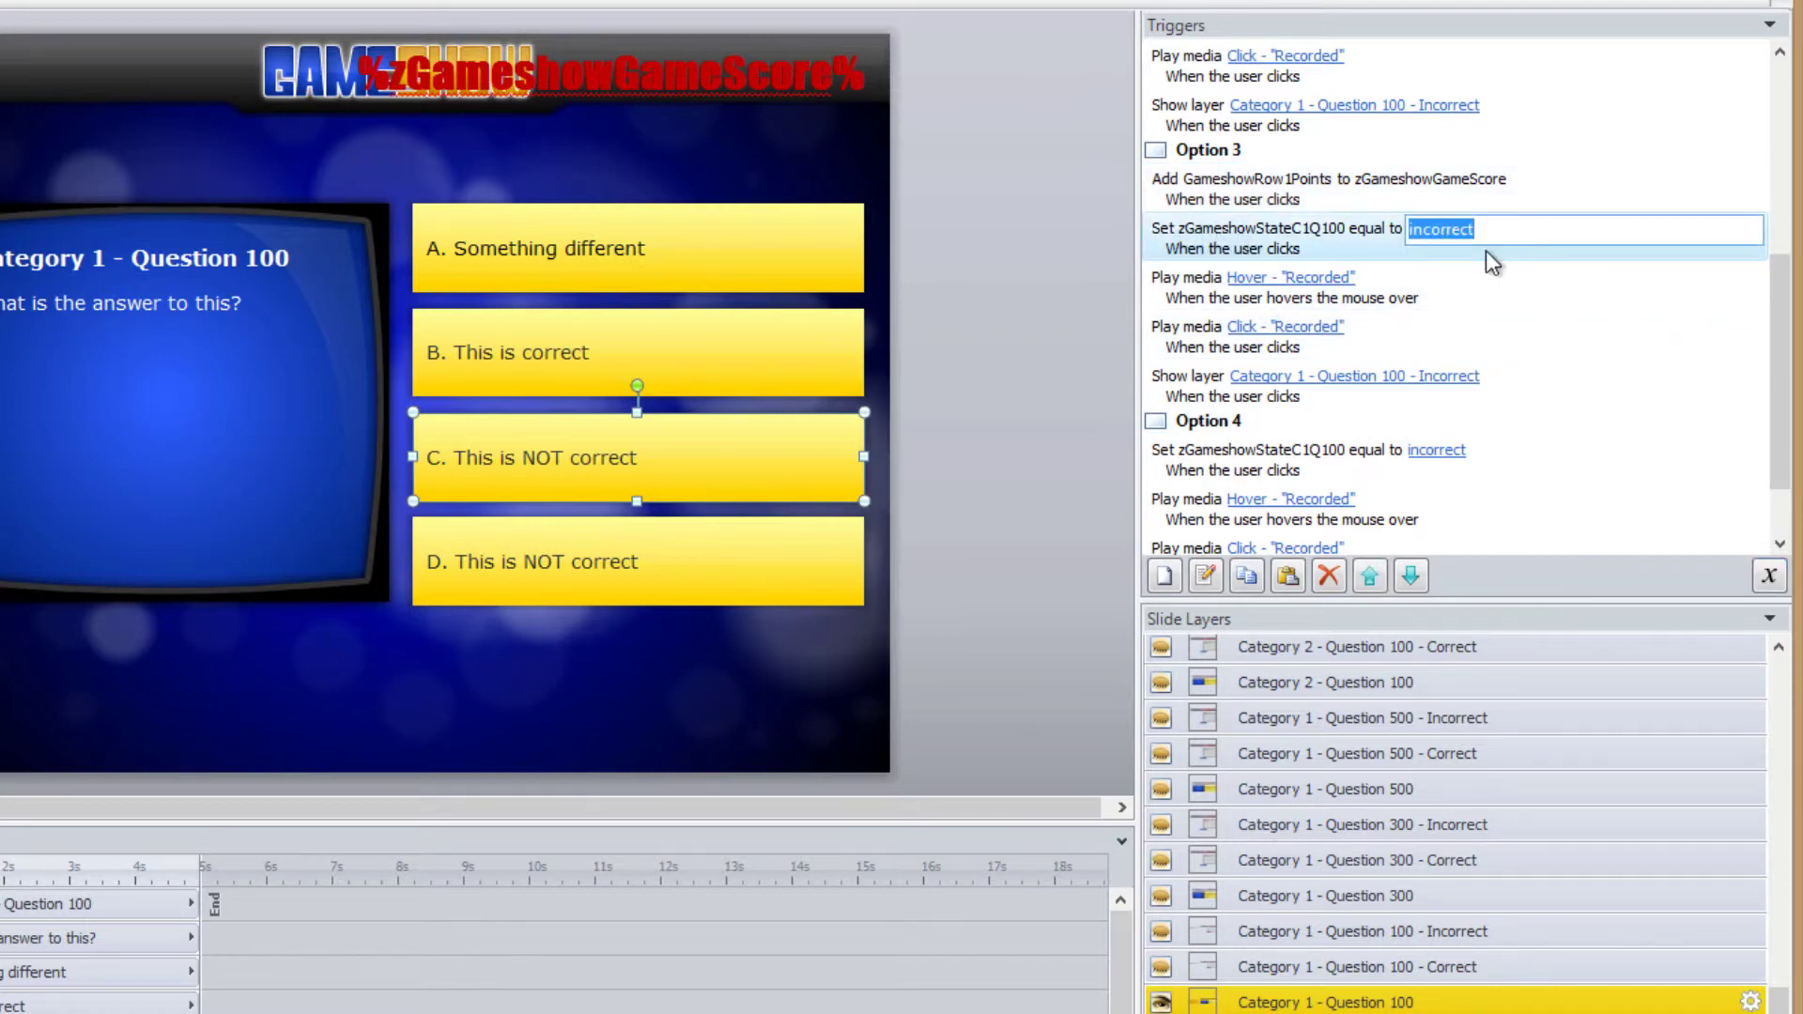
text(correct)
key(Return)
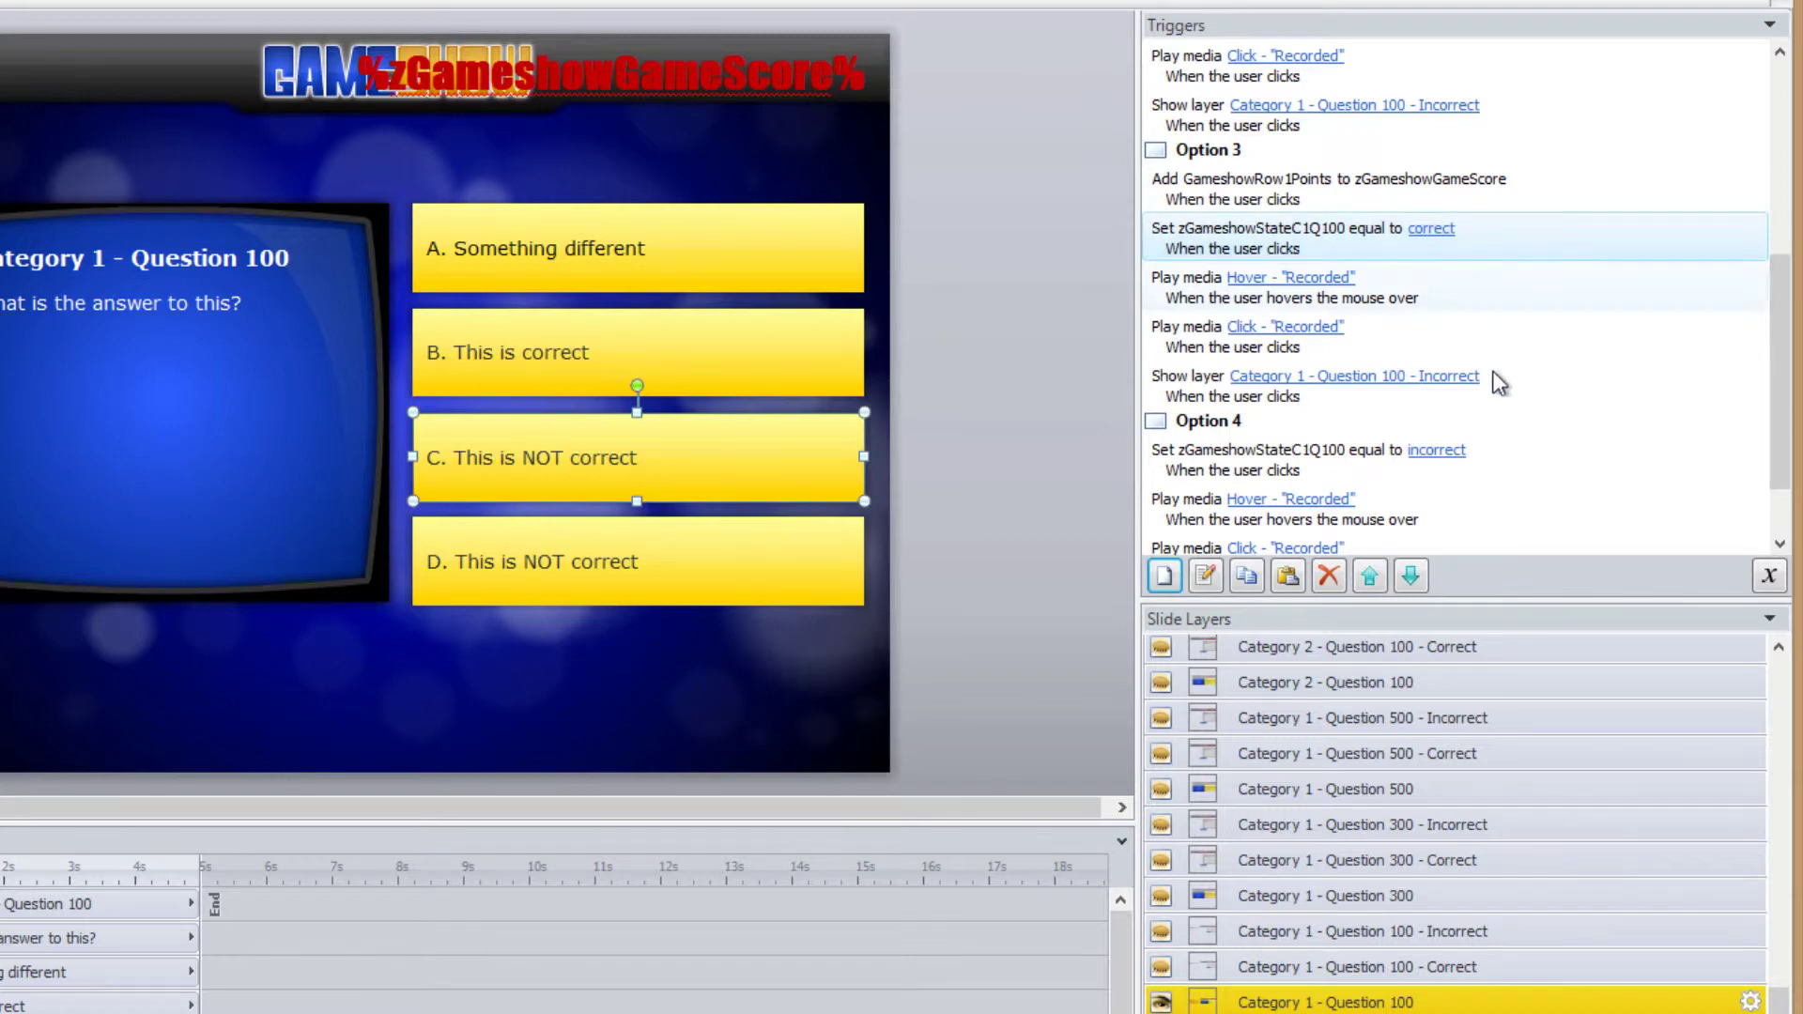
Make Option 3's Show layer trigger target the Category 1 - Question 100 - Correct layer.
click(1210, 382)
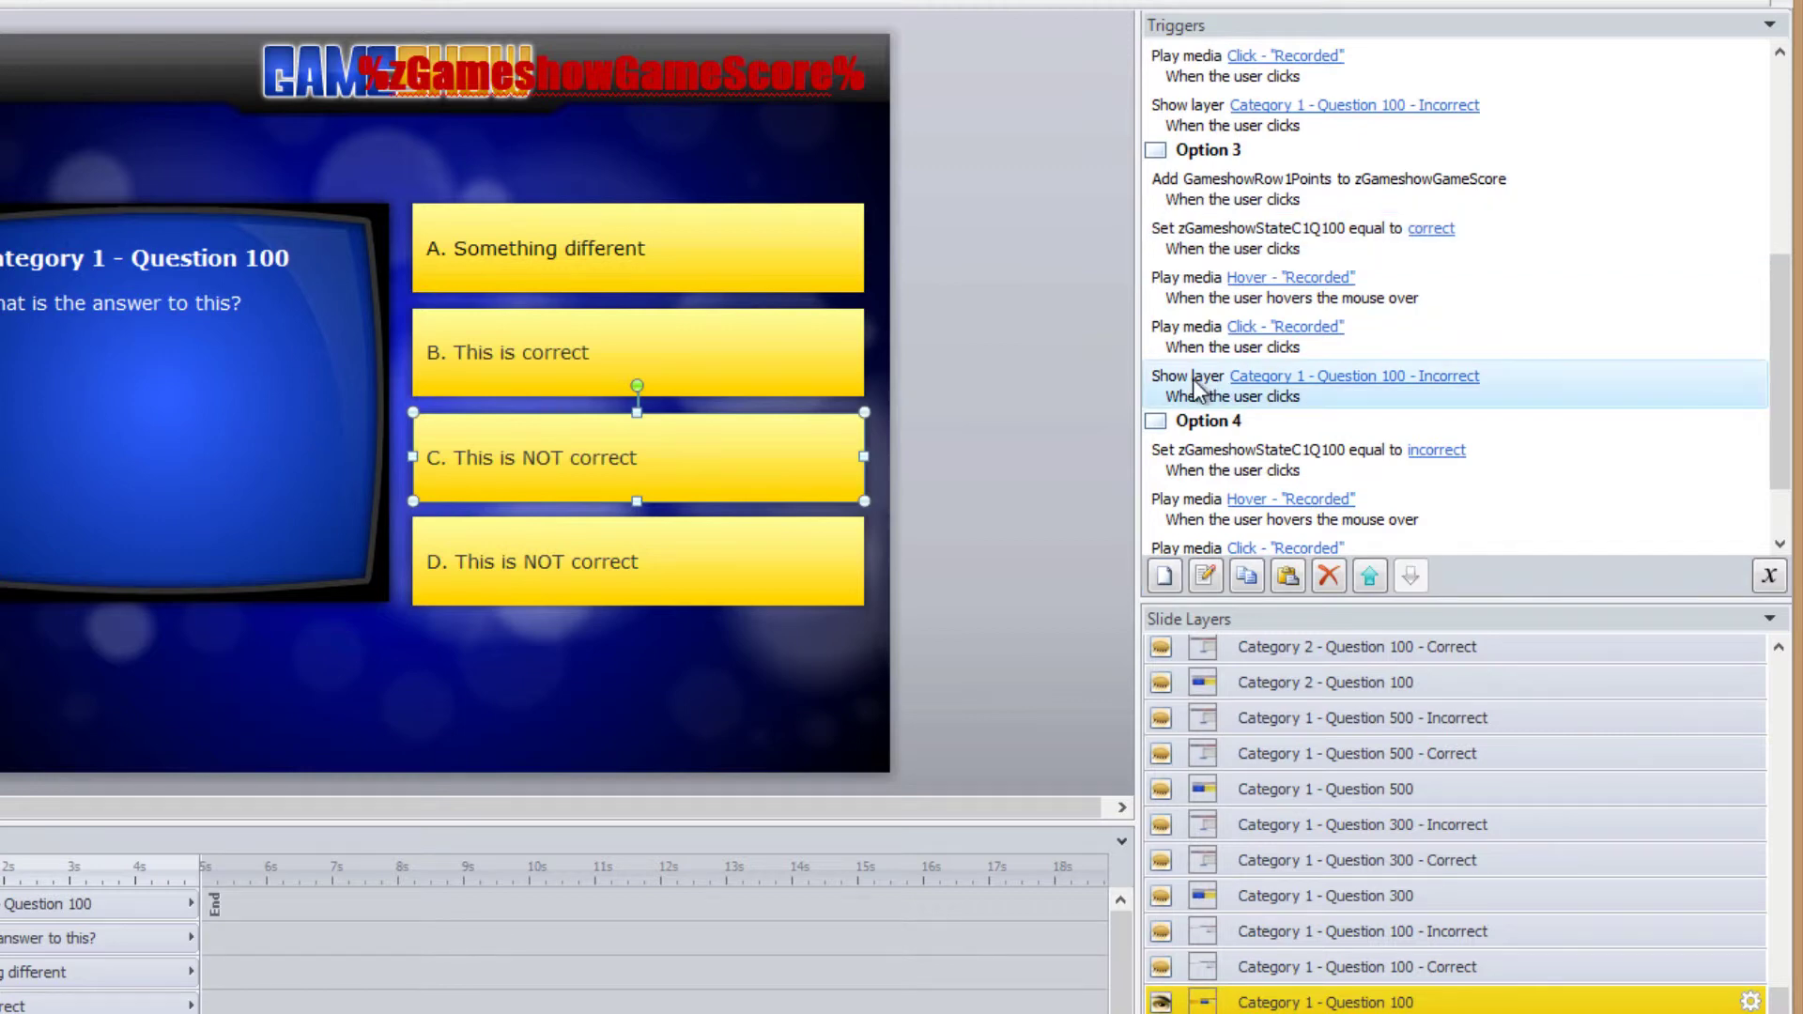
click(1419, 386)
click(1587, 377)
drag(1584, 489, 1584, 476)
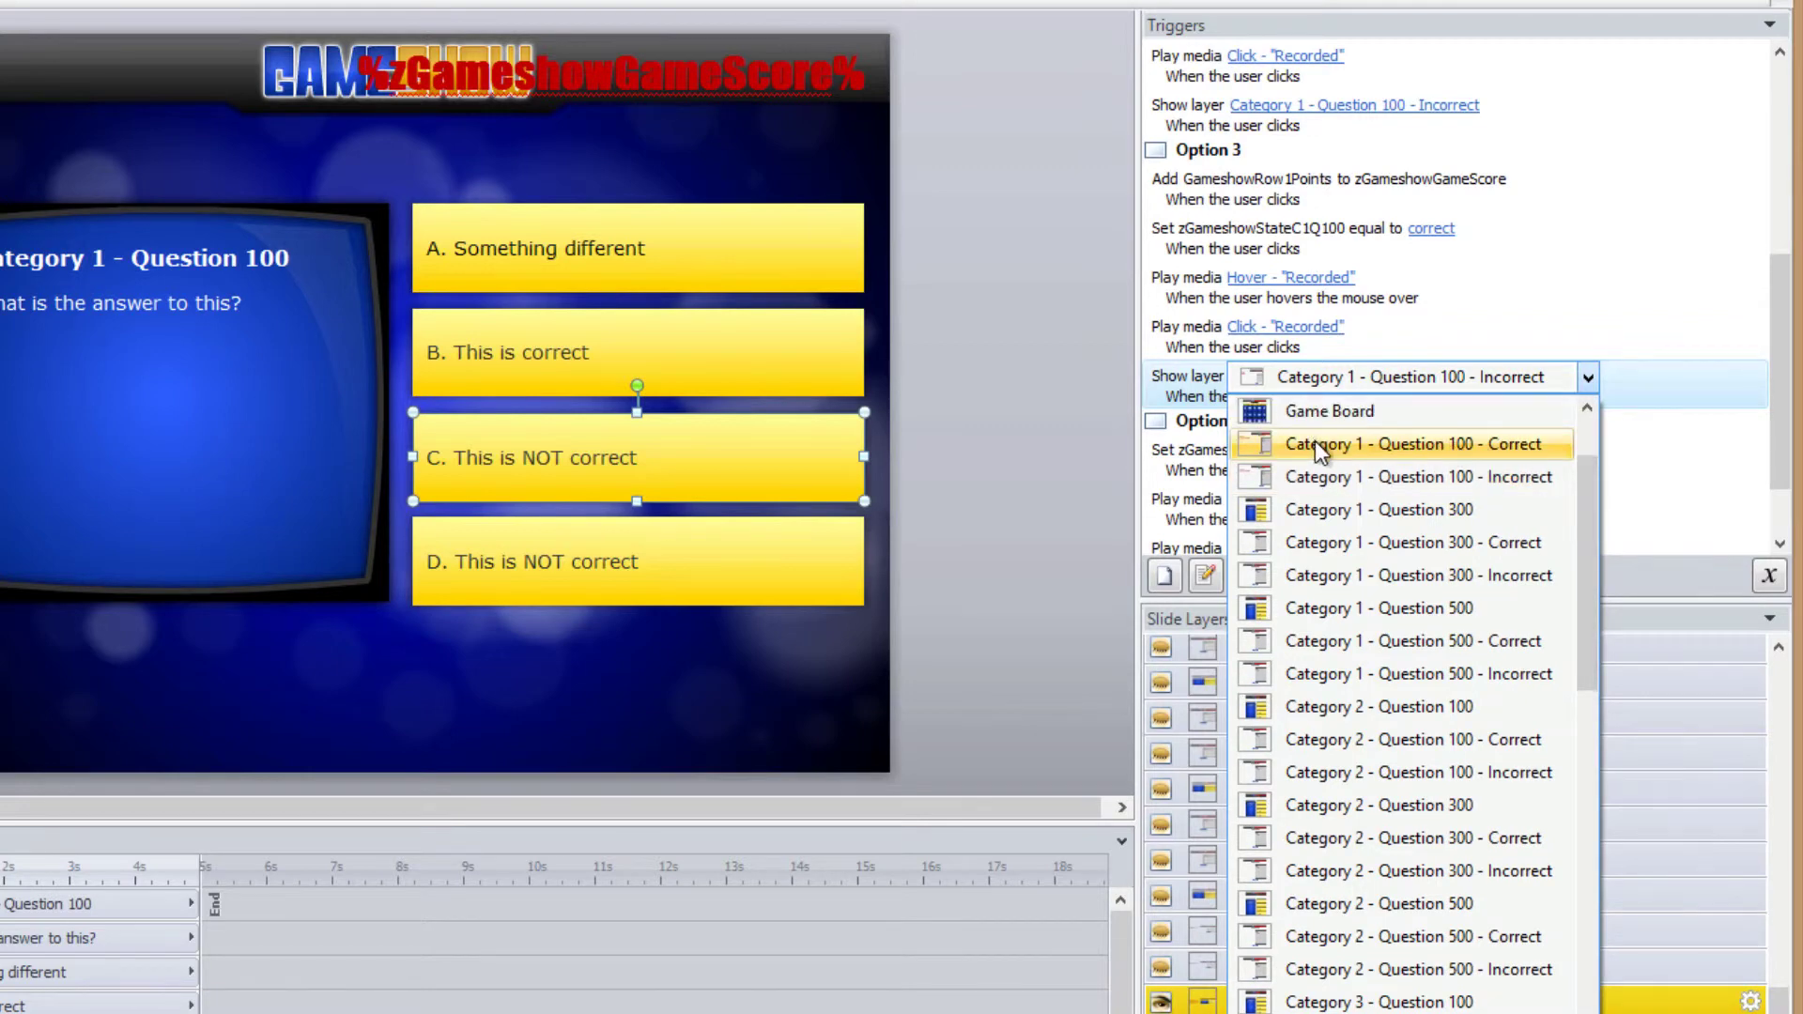
click(1395, 444)
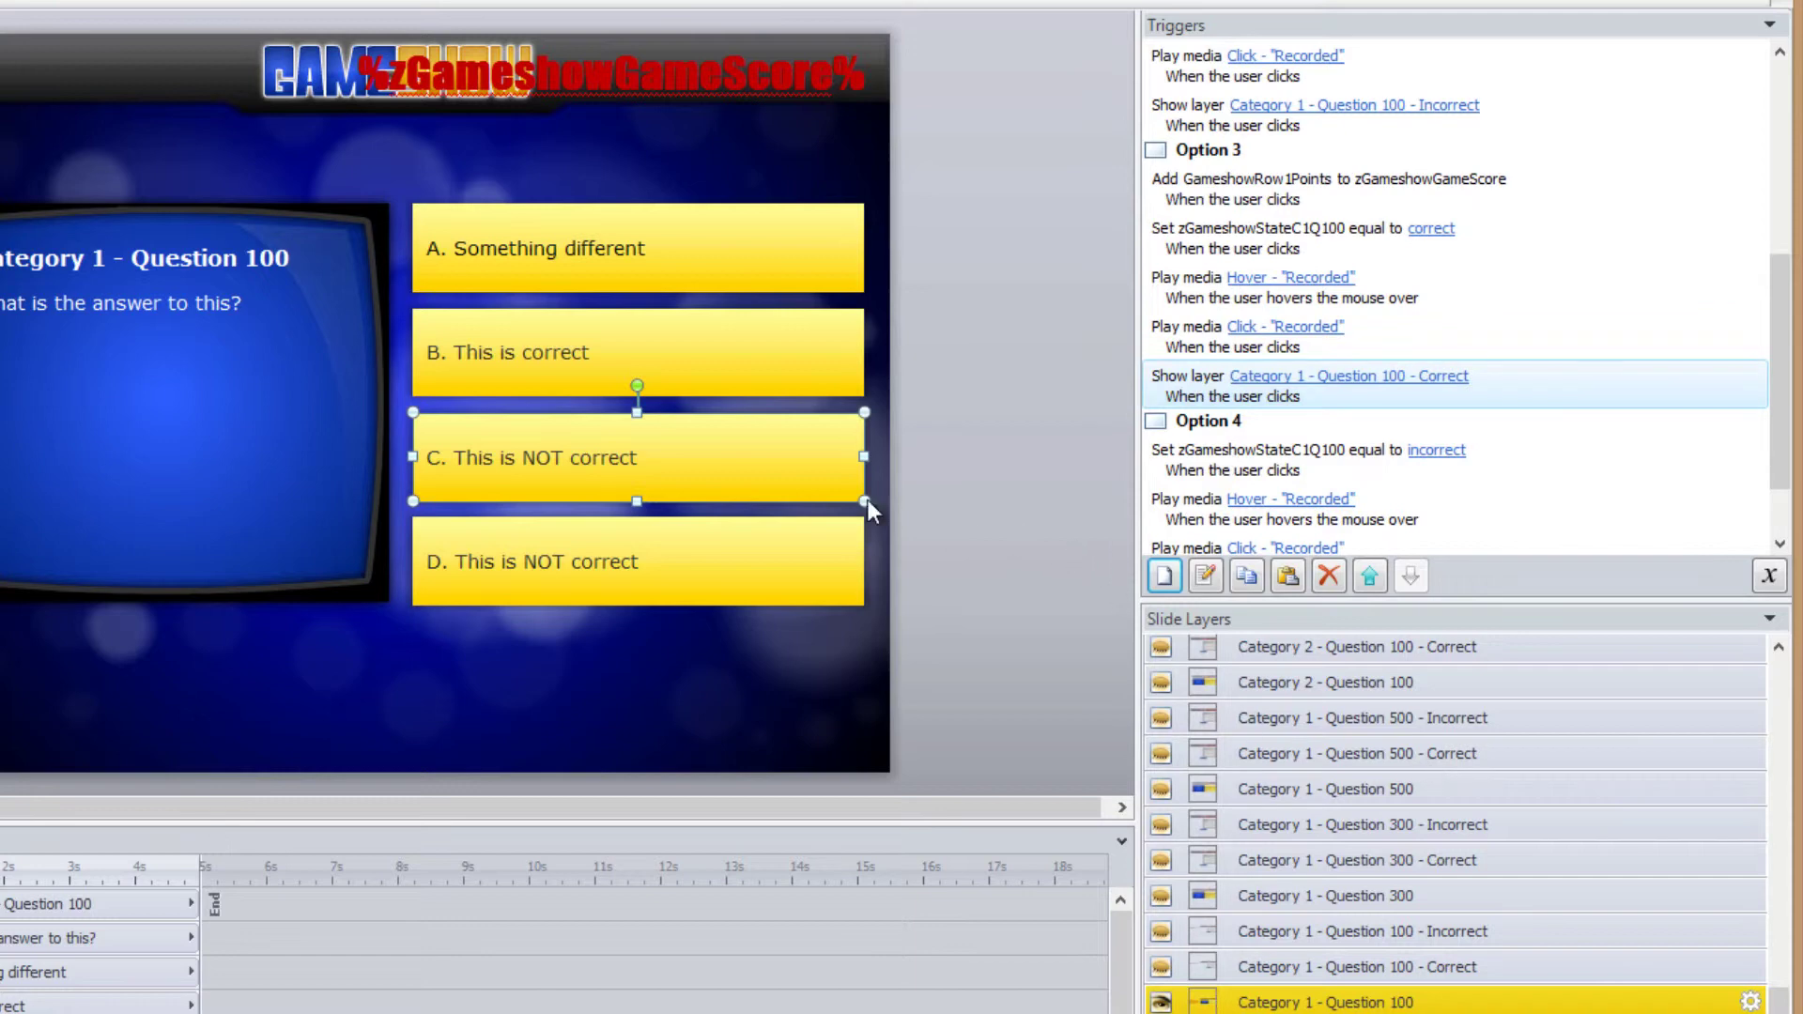
Review the Correct and Incorrect feedback layers of Category 1 - Question 100, and the Category 1 - Question 300 layer with its feedback layers.
click(1404, 962)
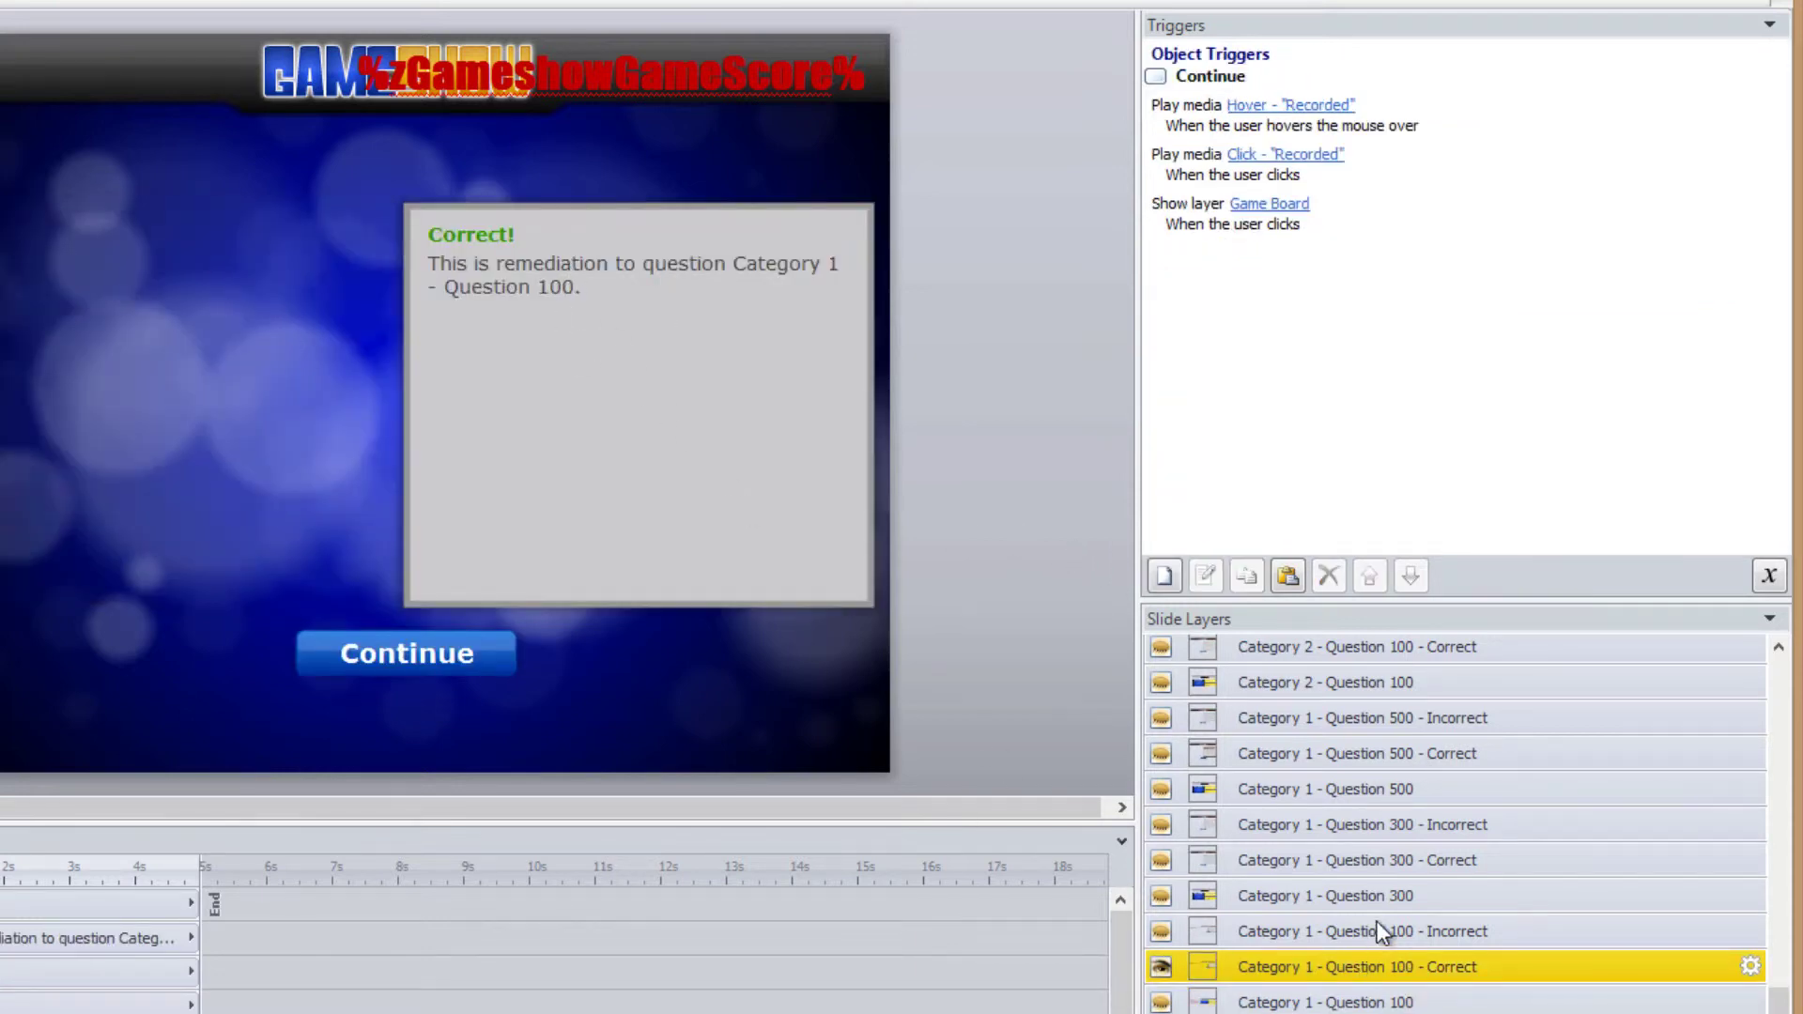
click(1390, 926)
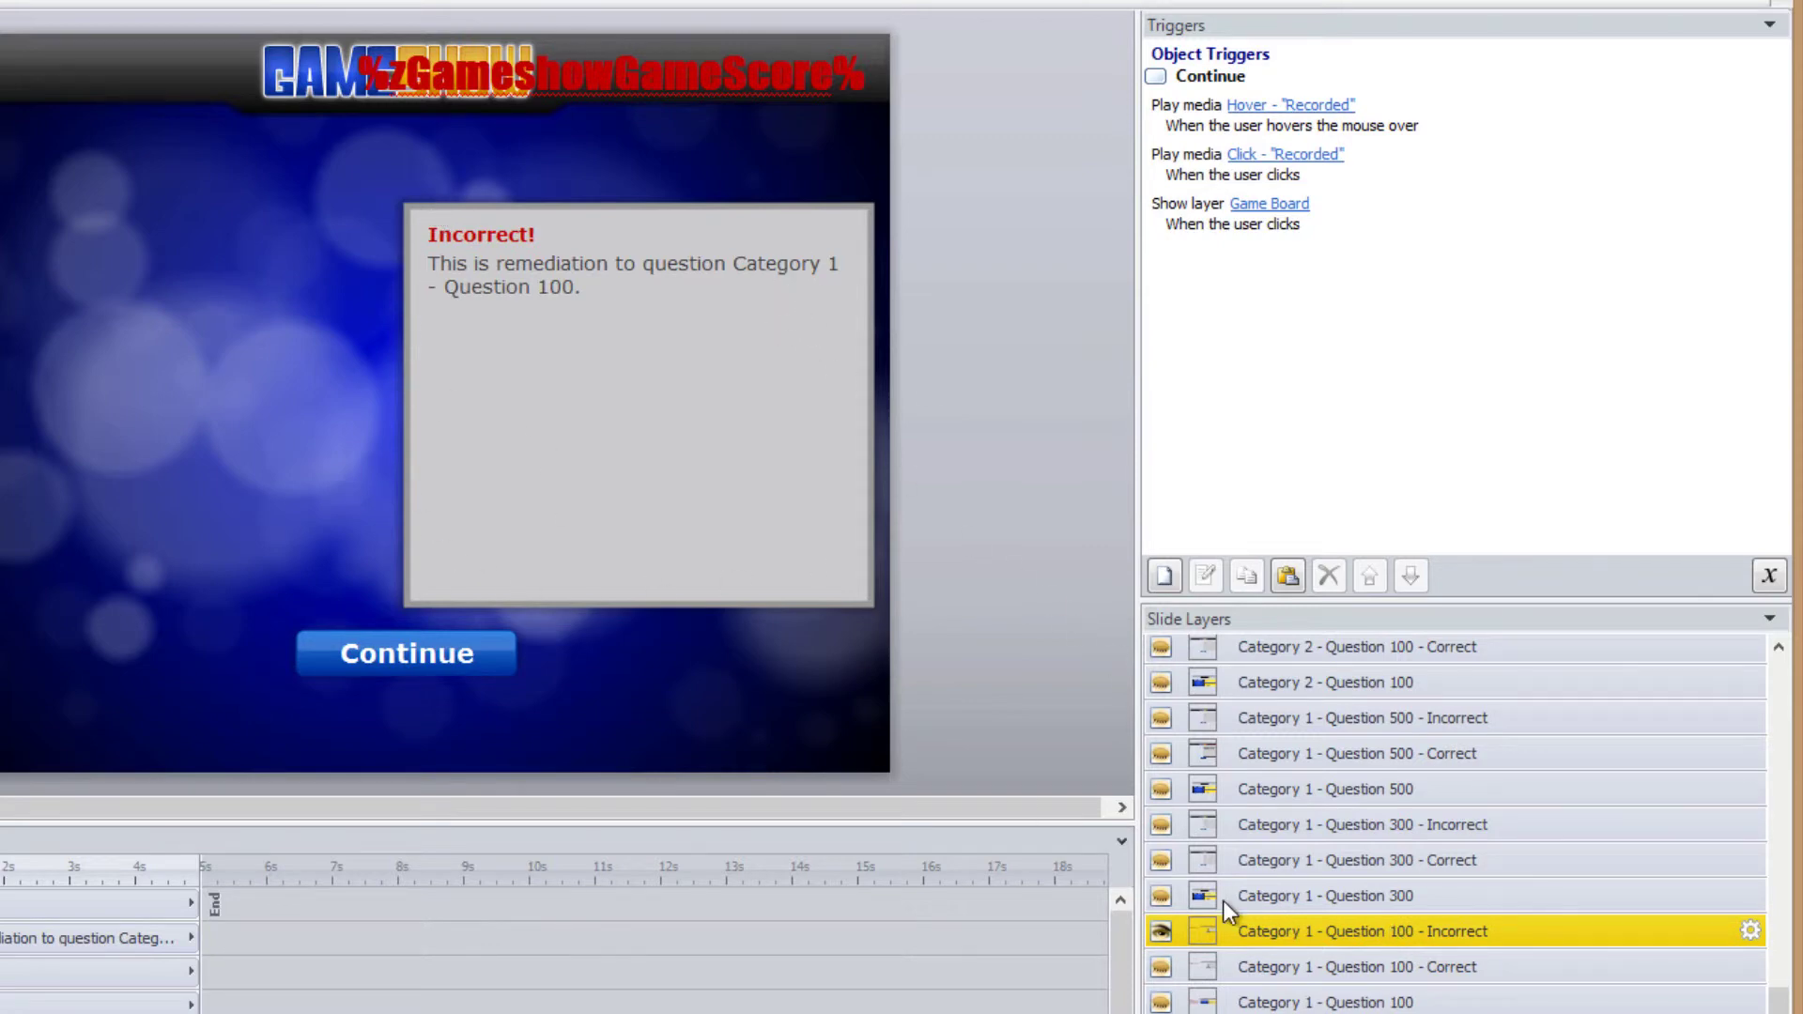
click(1313, 968)
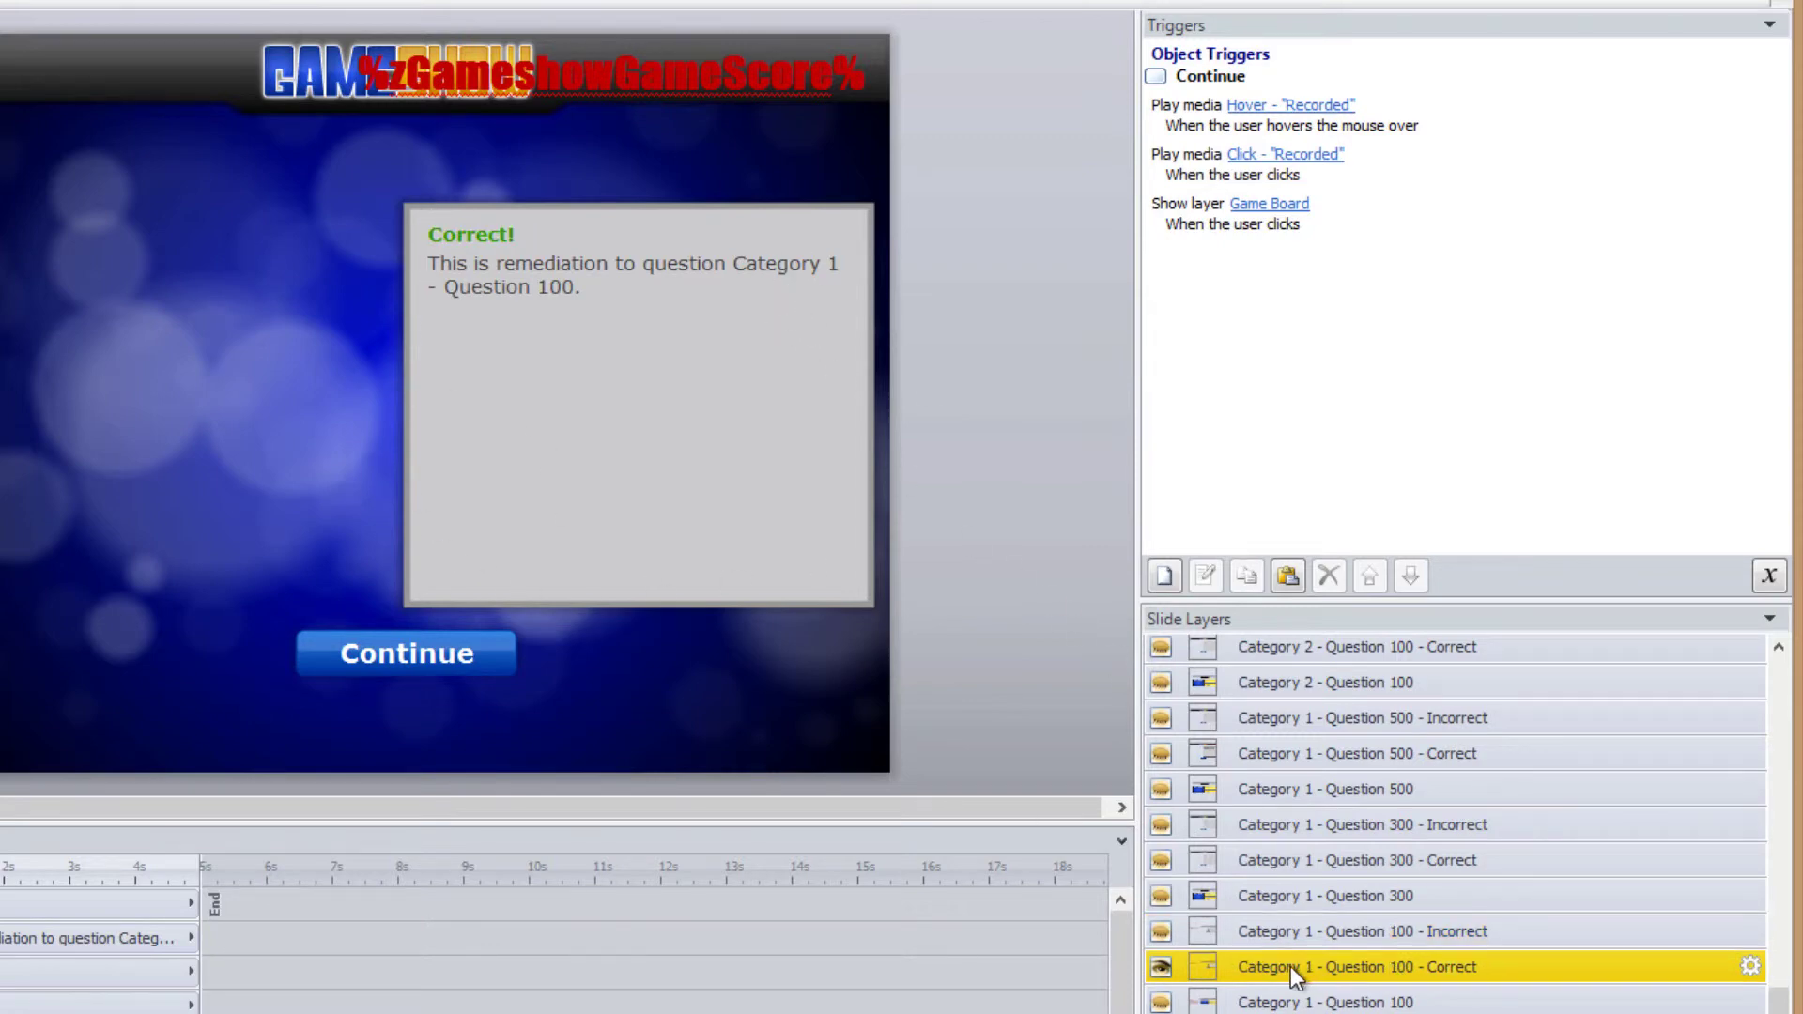
click(1309, 923)
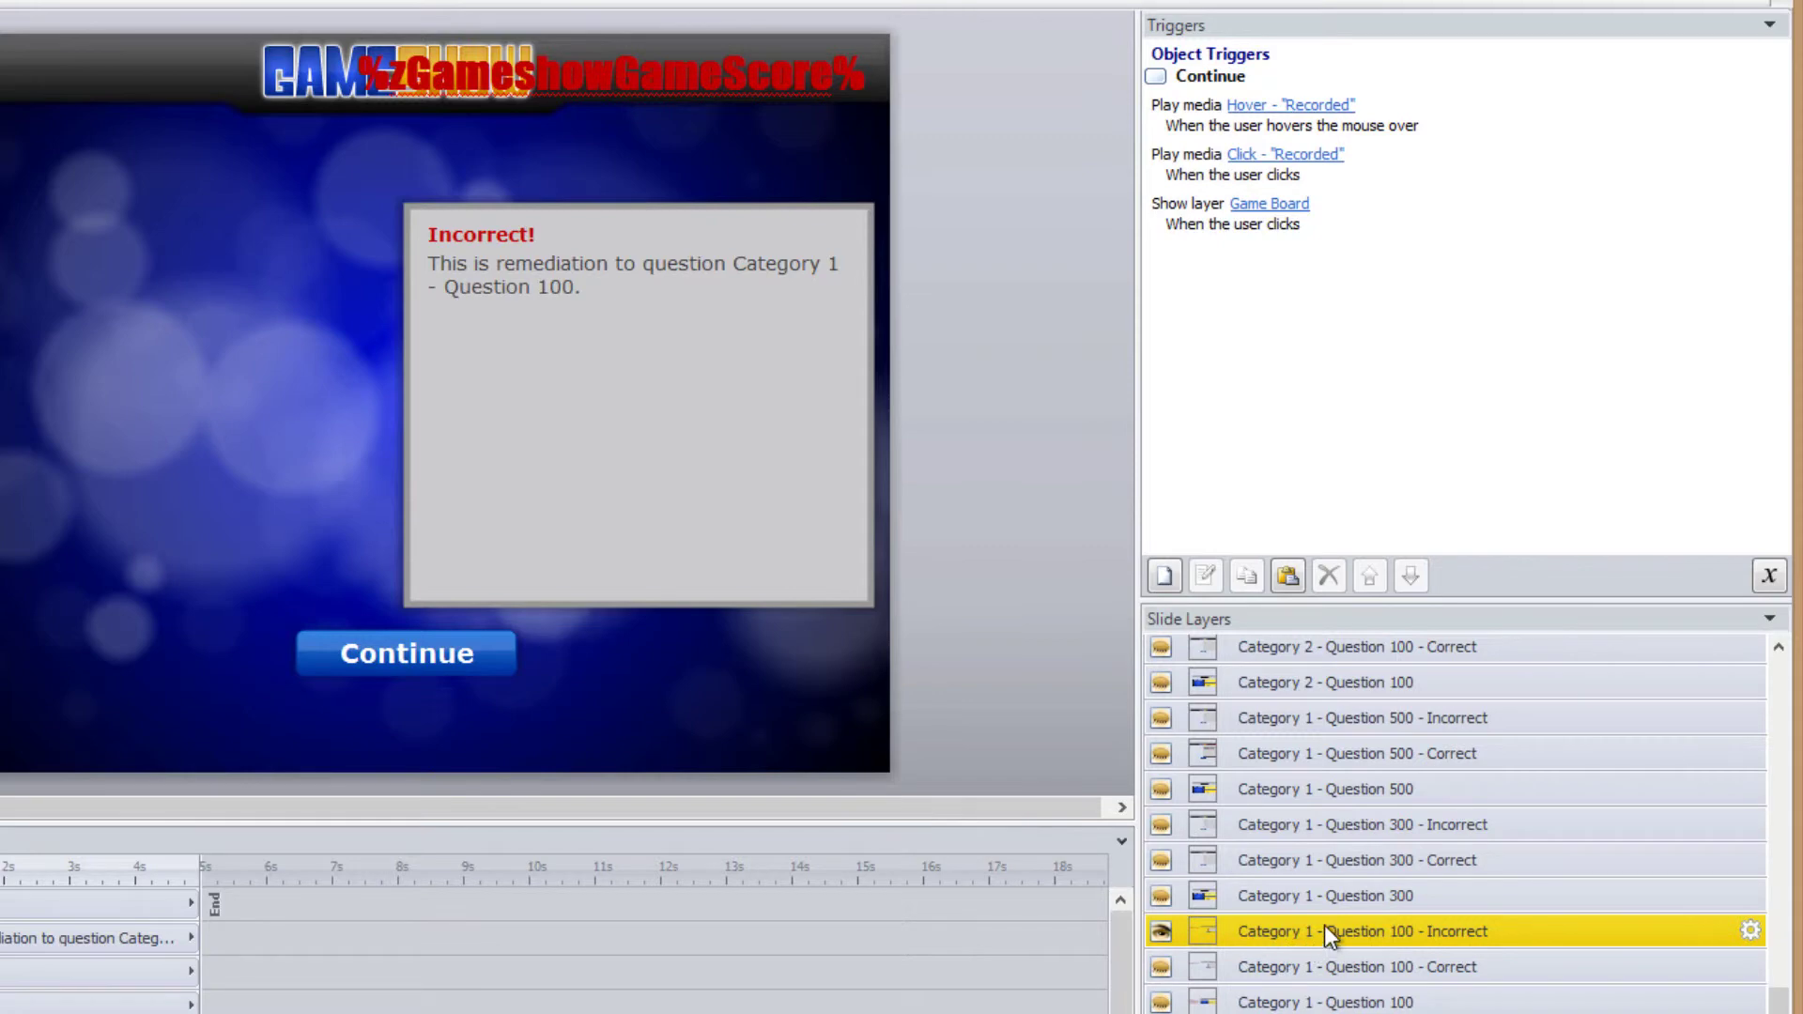
click(1340, 890)
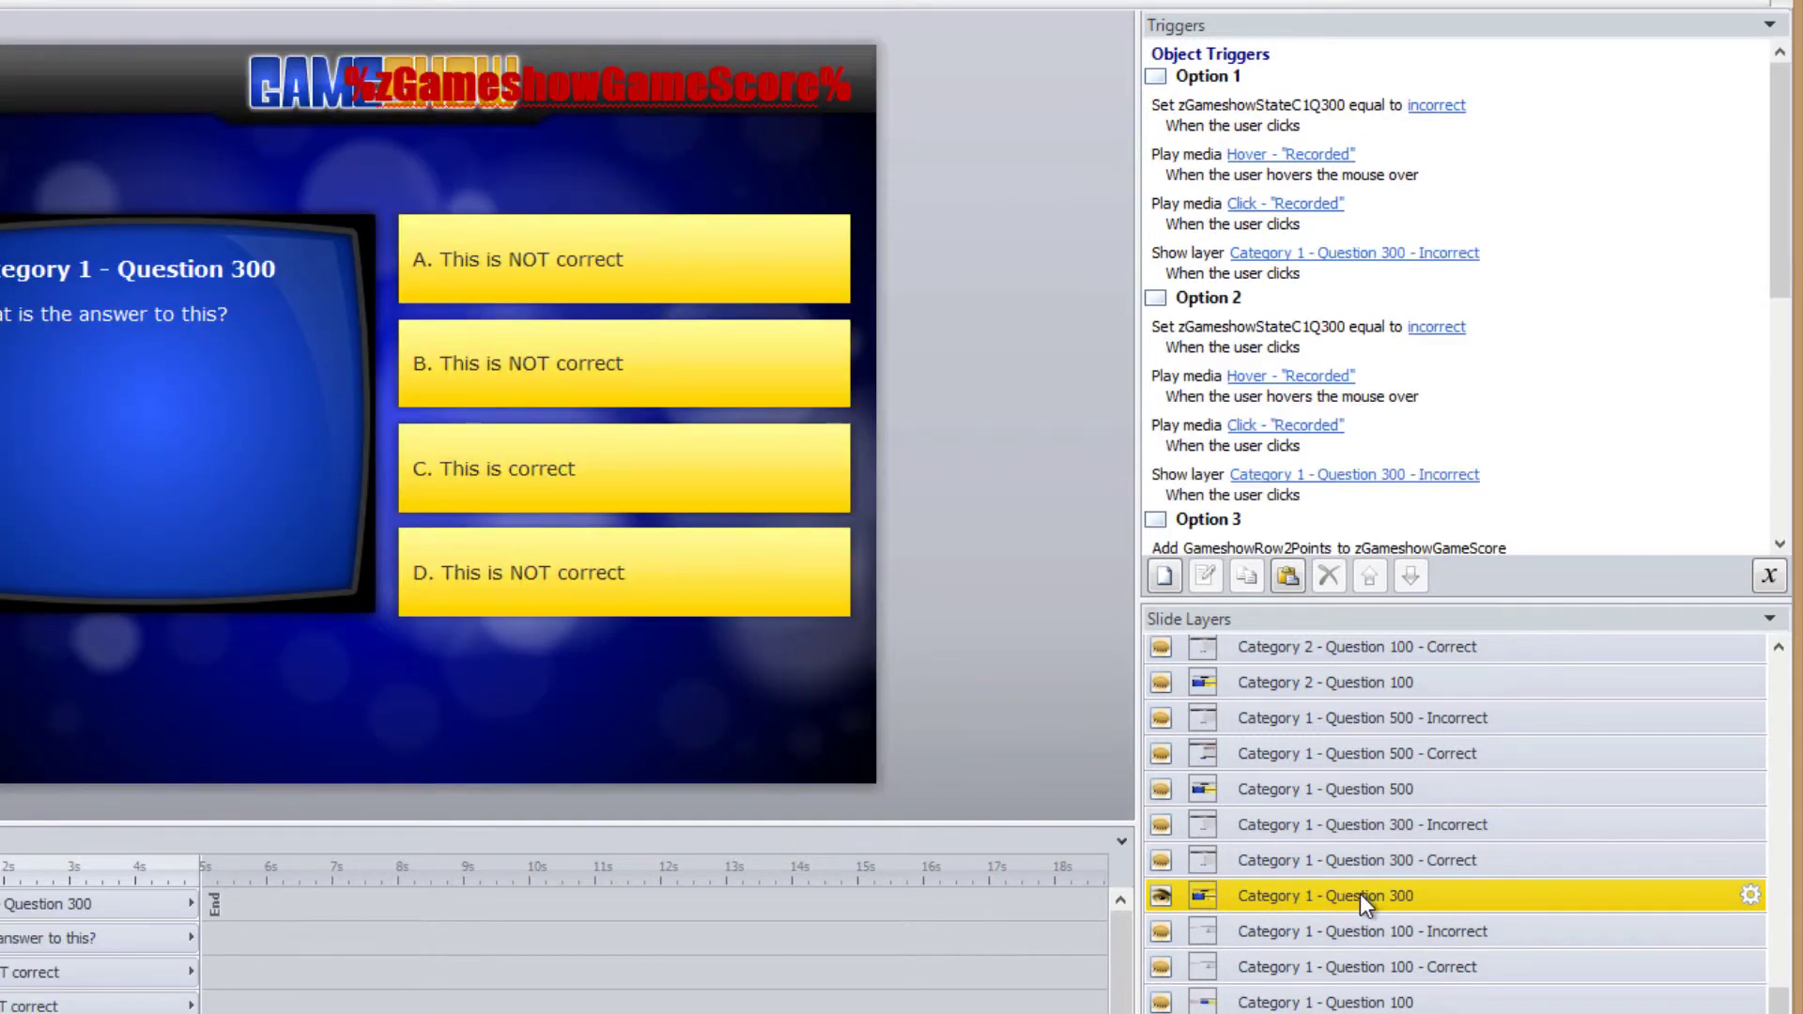
click(1387, 856)
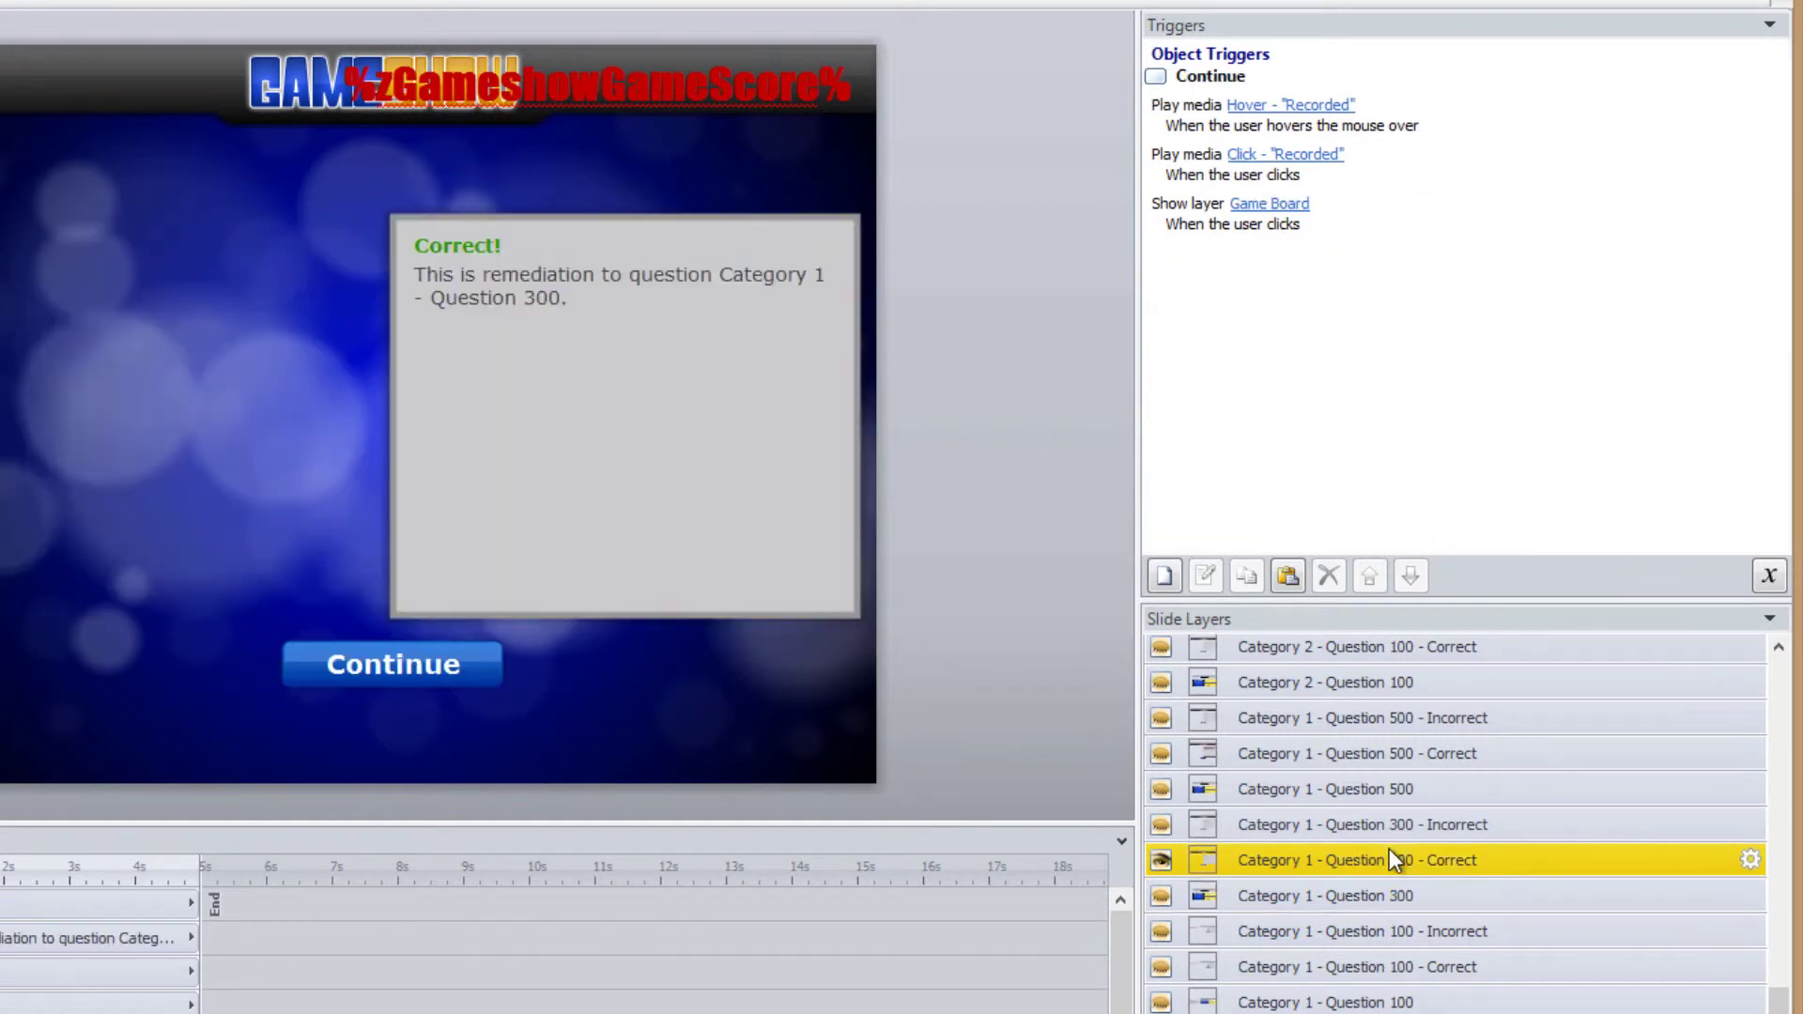
click(1403, 825)
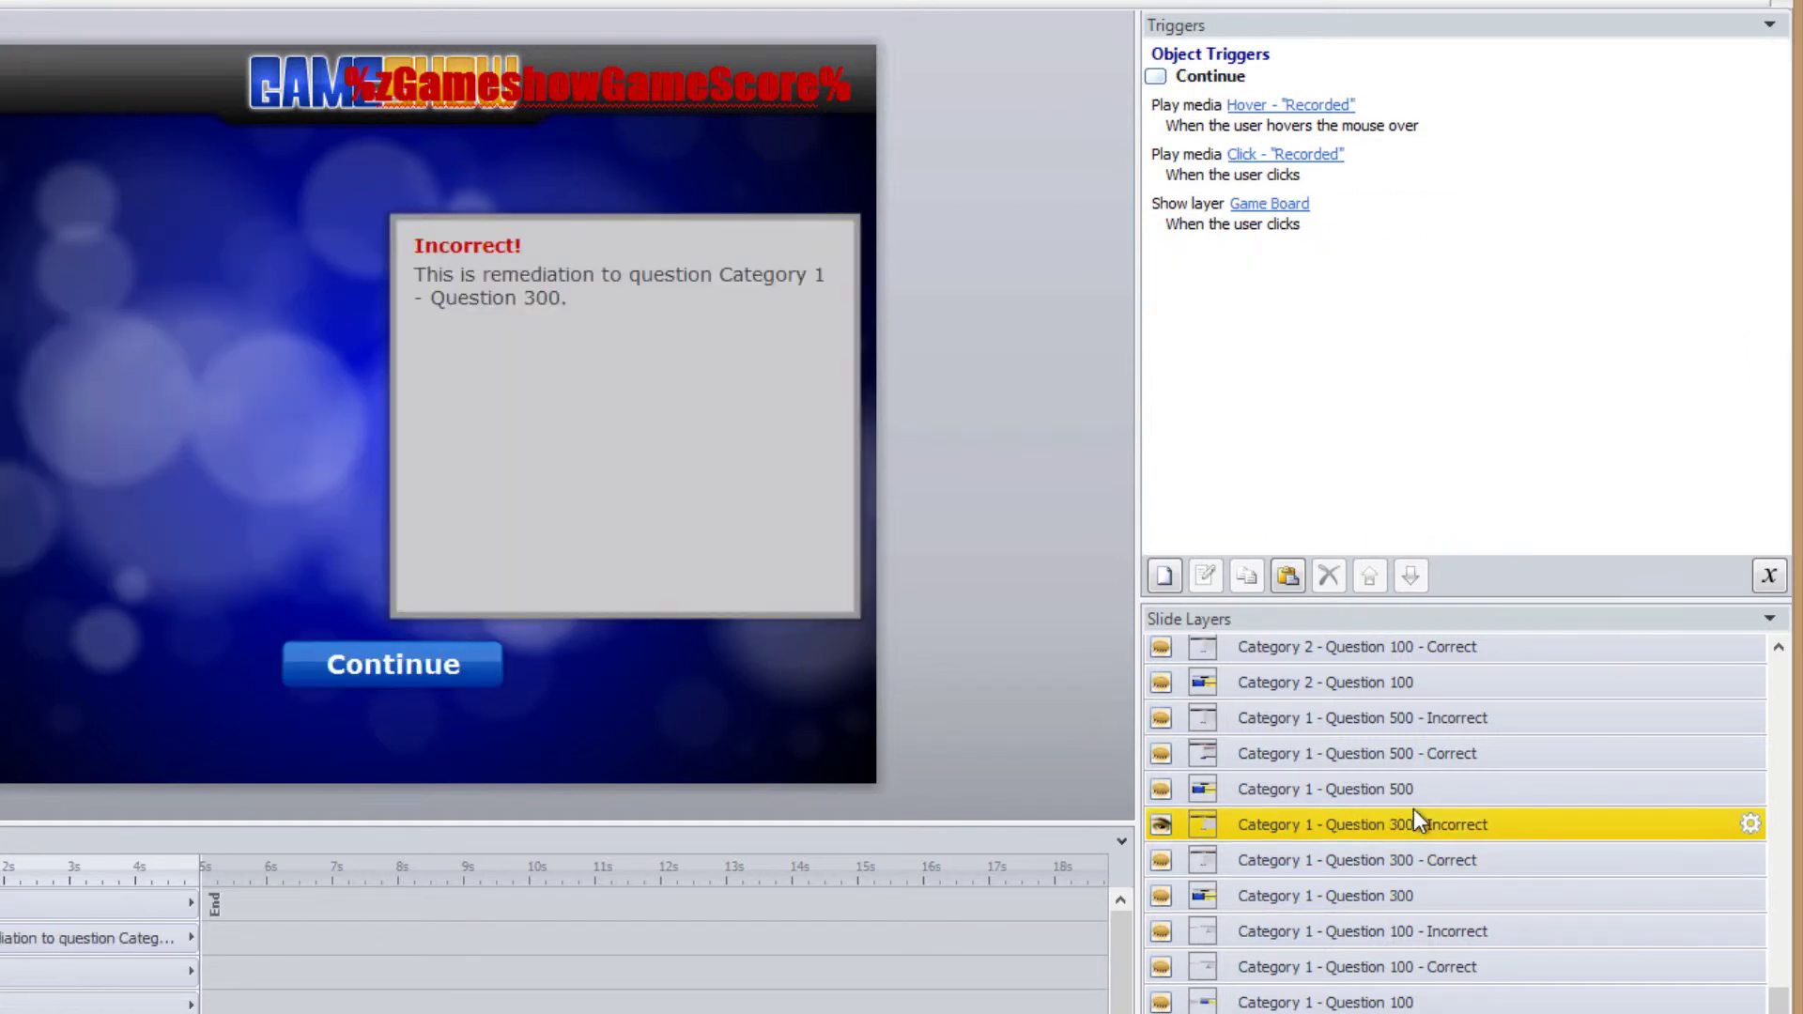
Review the answer options' triggers on the Category 1 - Question 300 layer, especially Option 3's score and zGameshowStateC1Q300 triggers.
click(1412, 890)
click(560, 224)
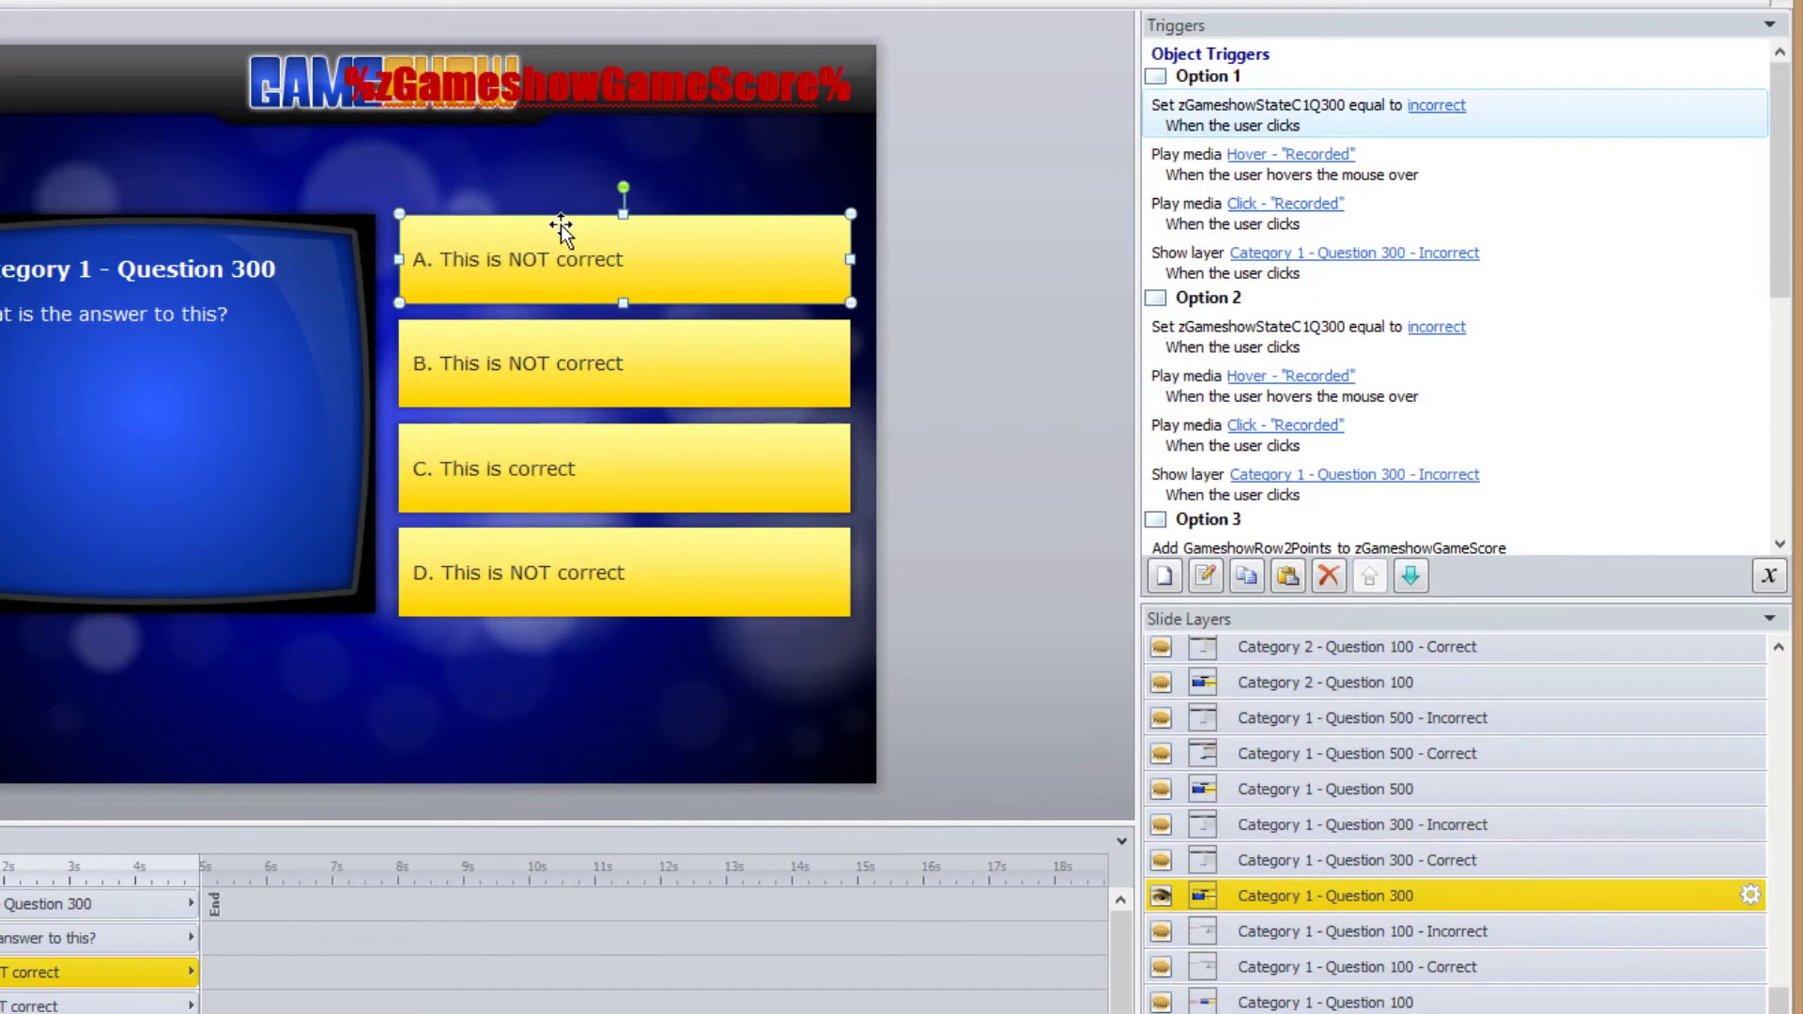
click(541, 468)
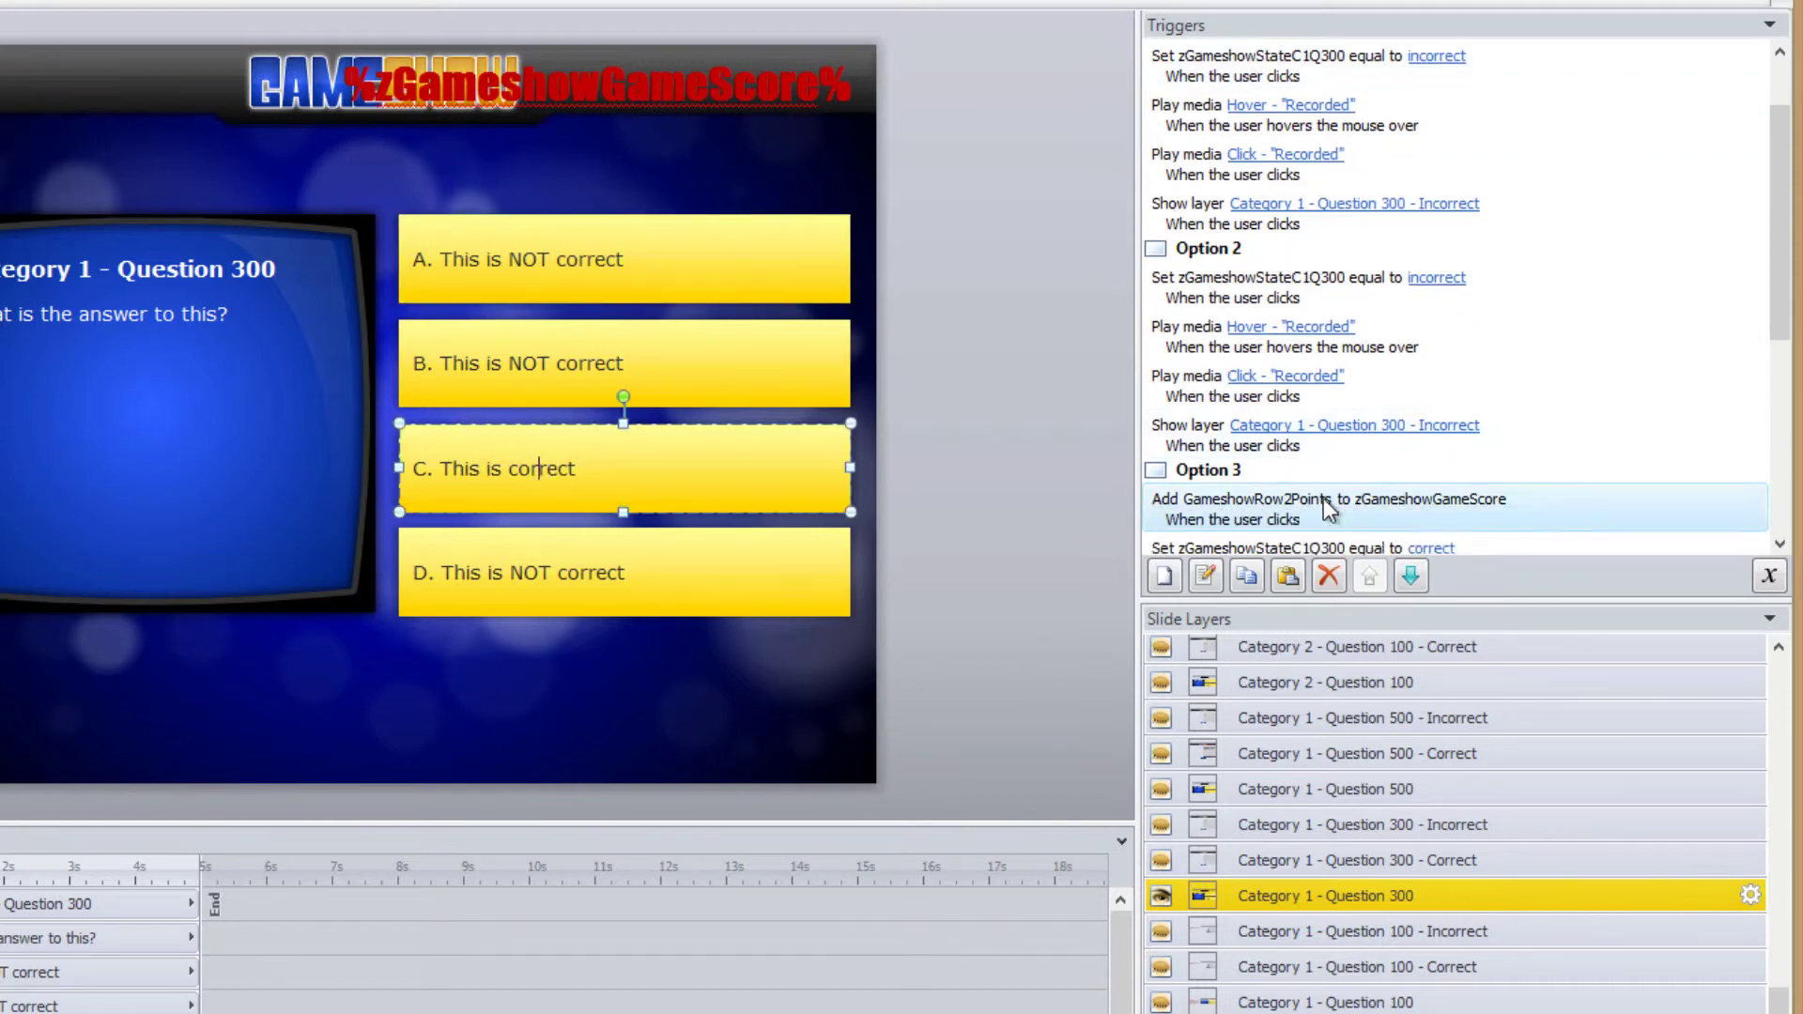
scroll(1781, 271, down, 3)
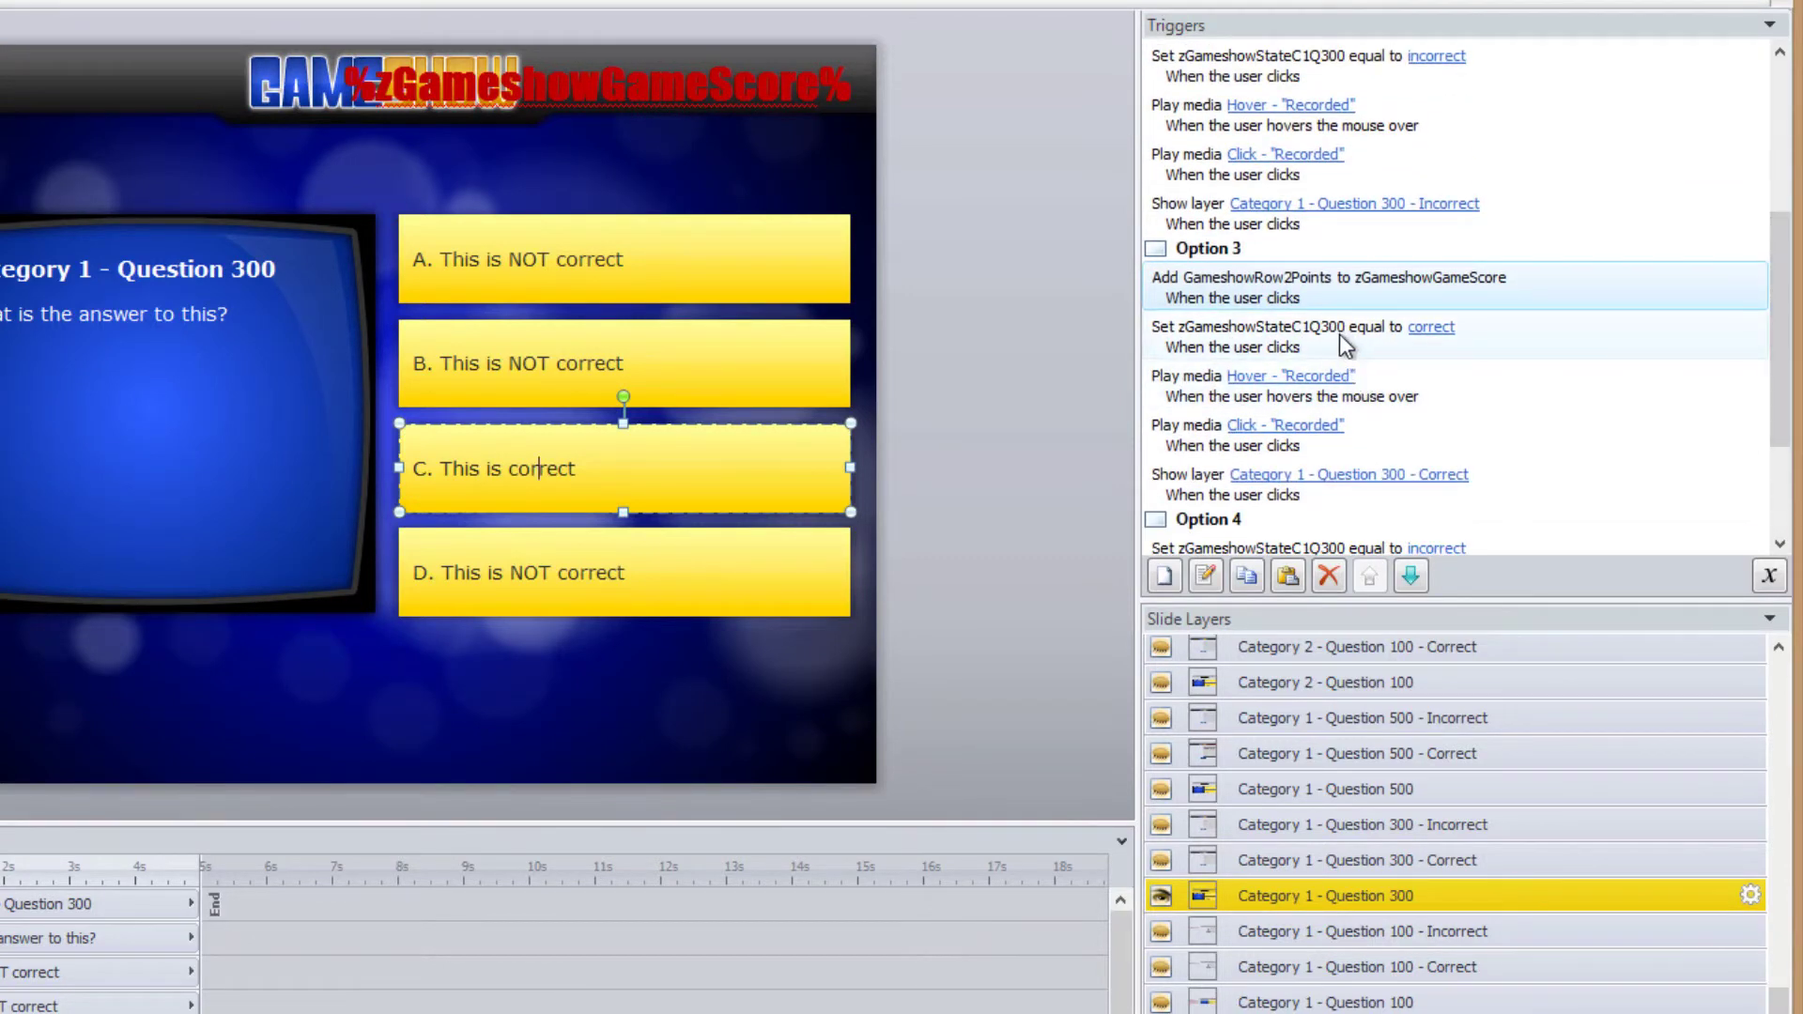
click(1367, 338)
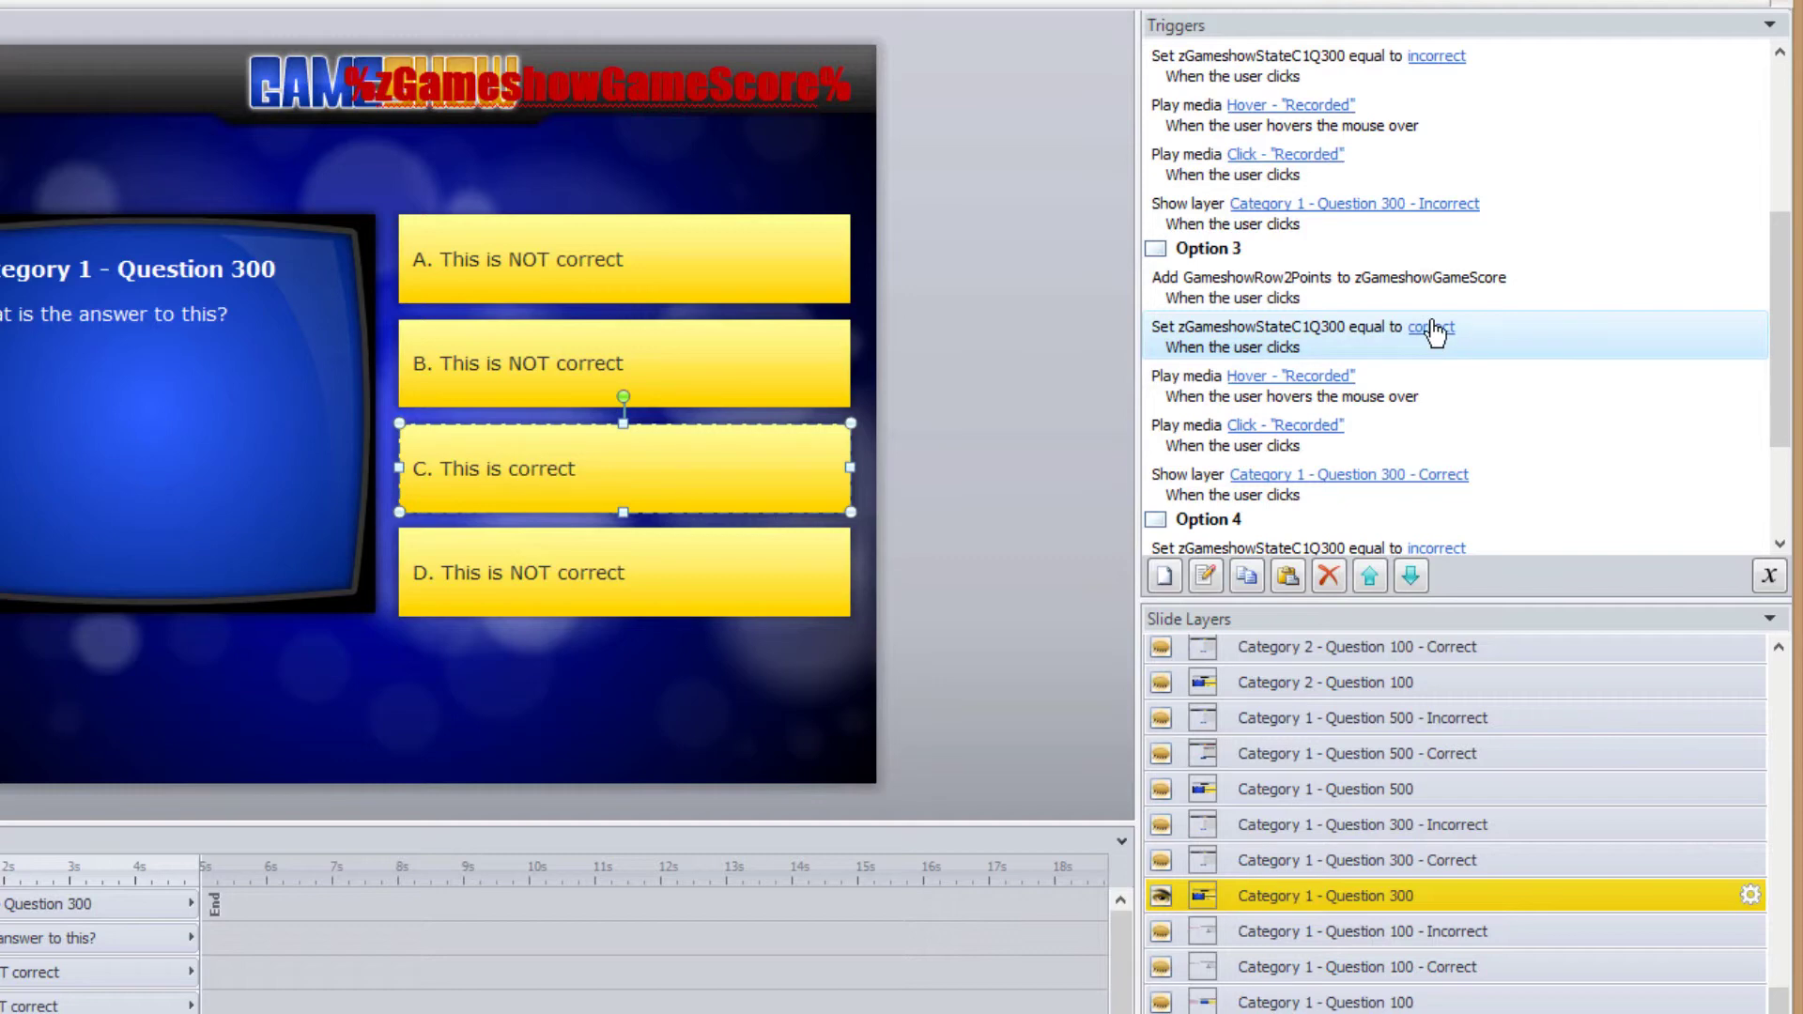
click(1395, 289)
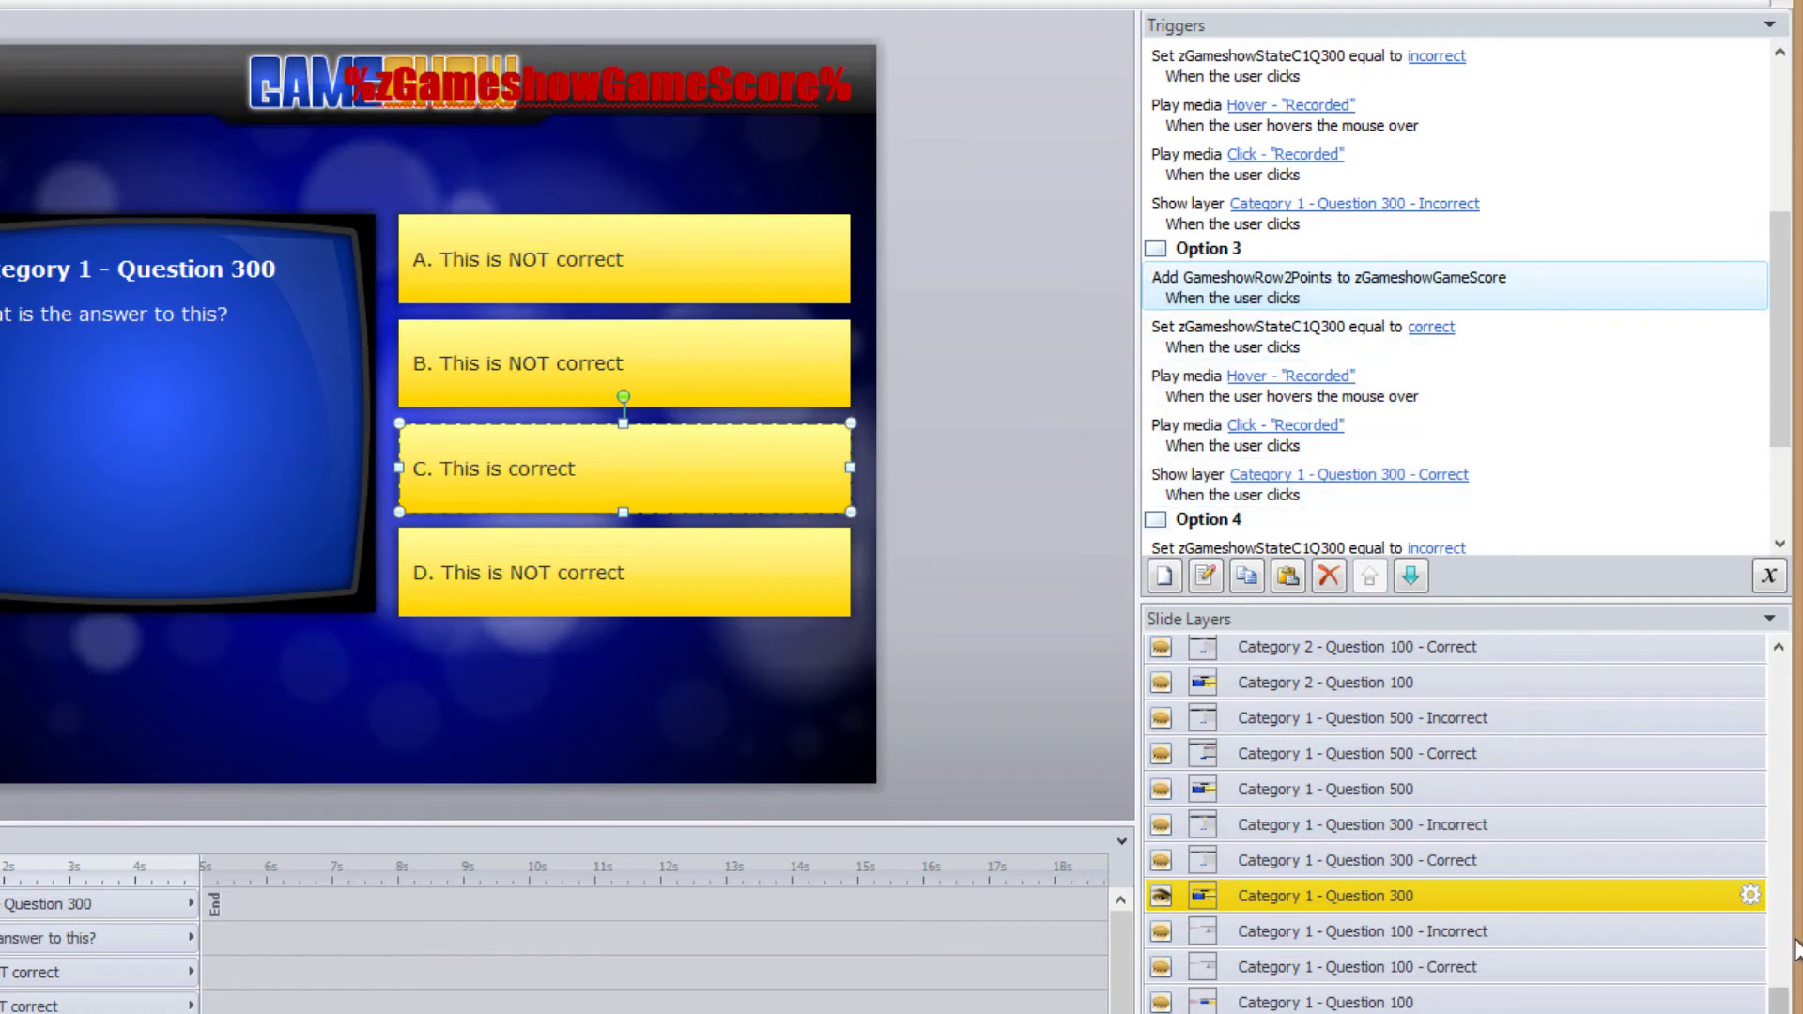
Show the Results layer and inspect its Congratulations heading and results text.
drag(1778, 1000, 1774, 655)
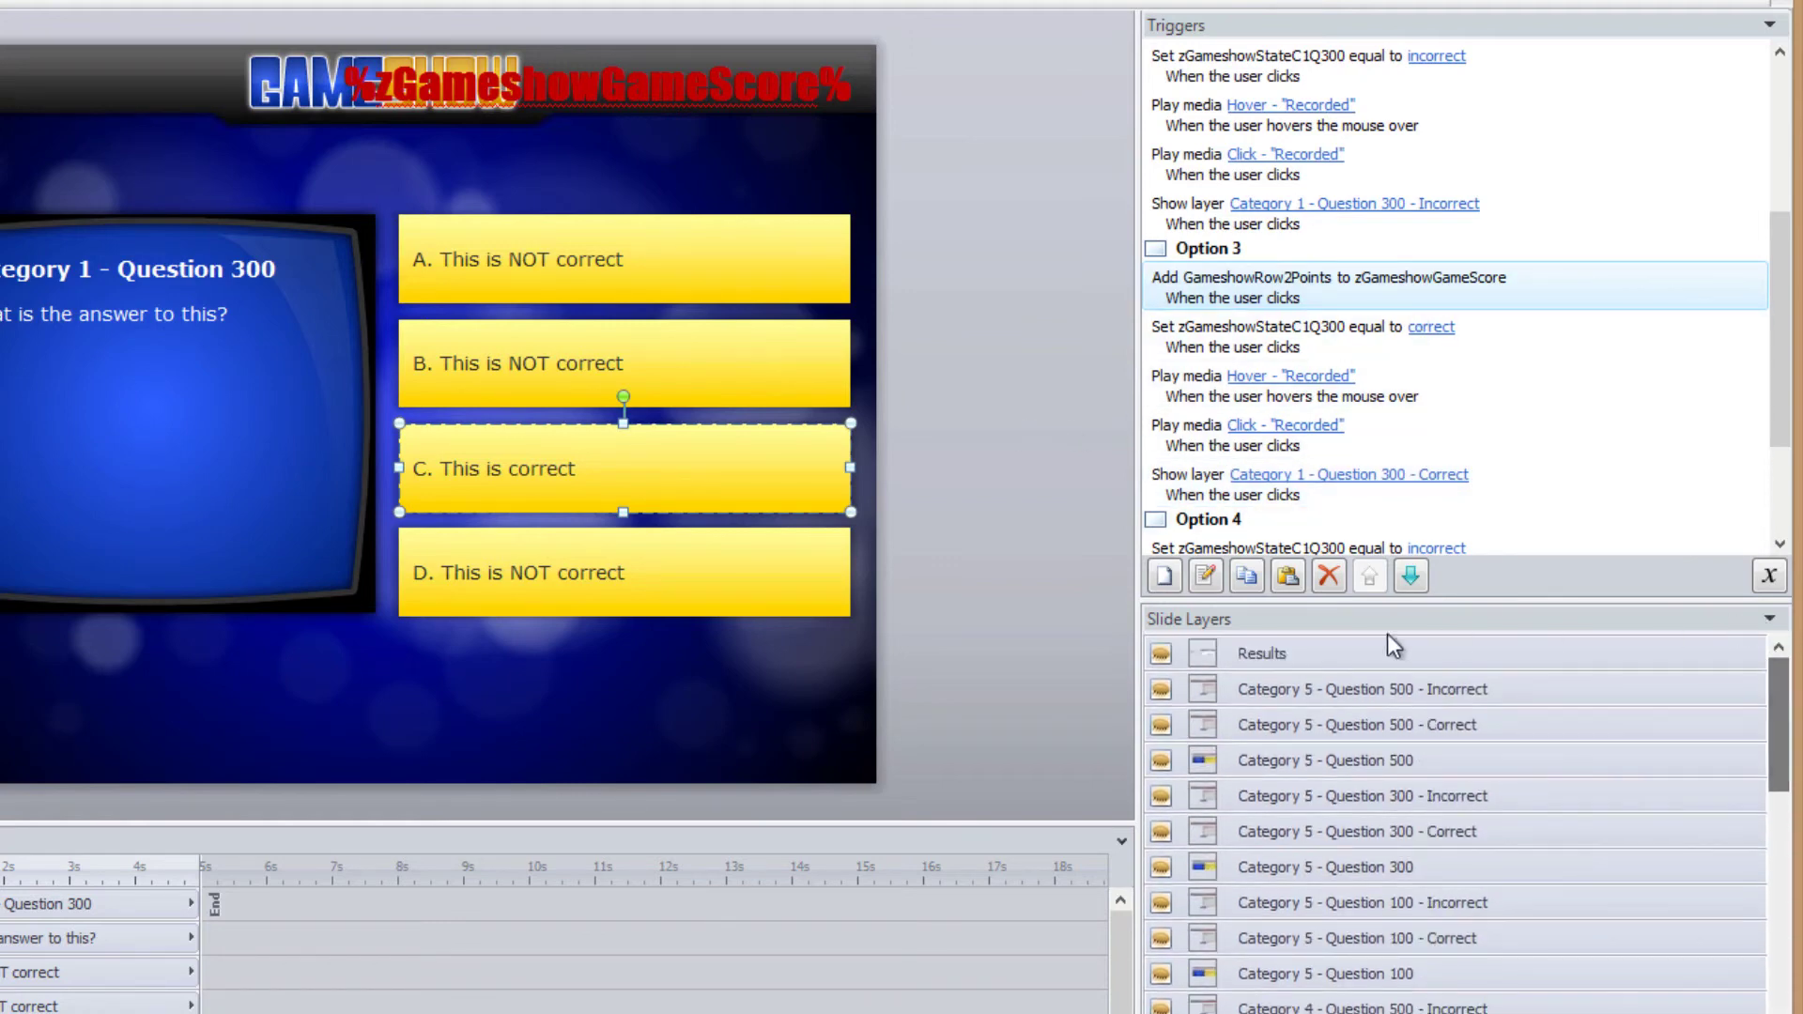
click(1315, 654)
scroll(709, 500, right, 5)
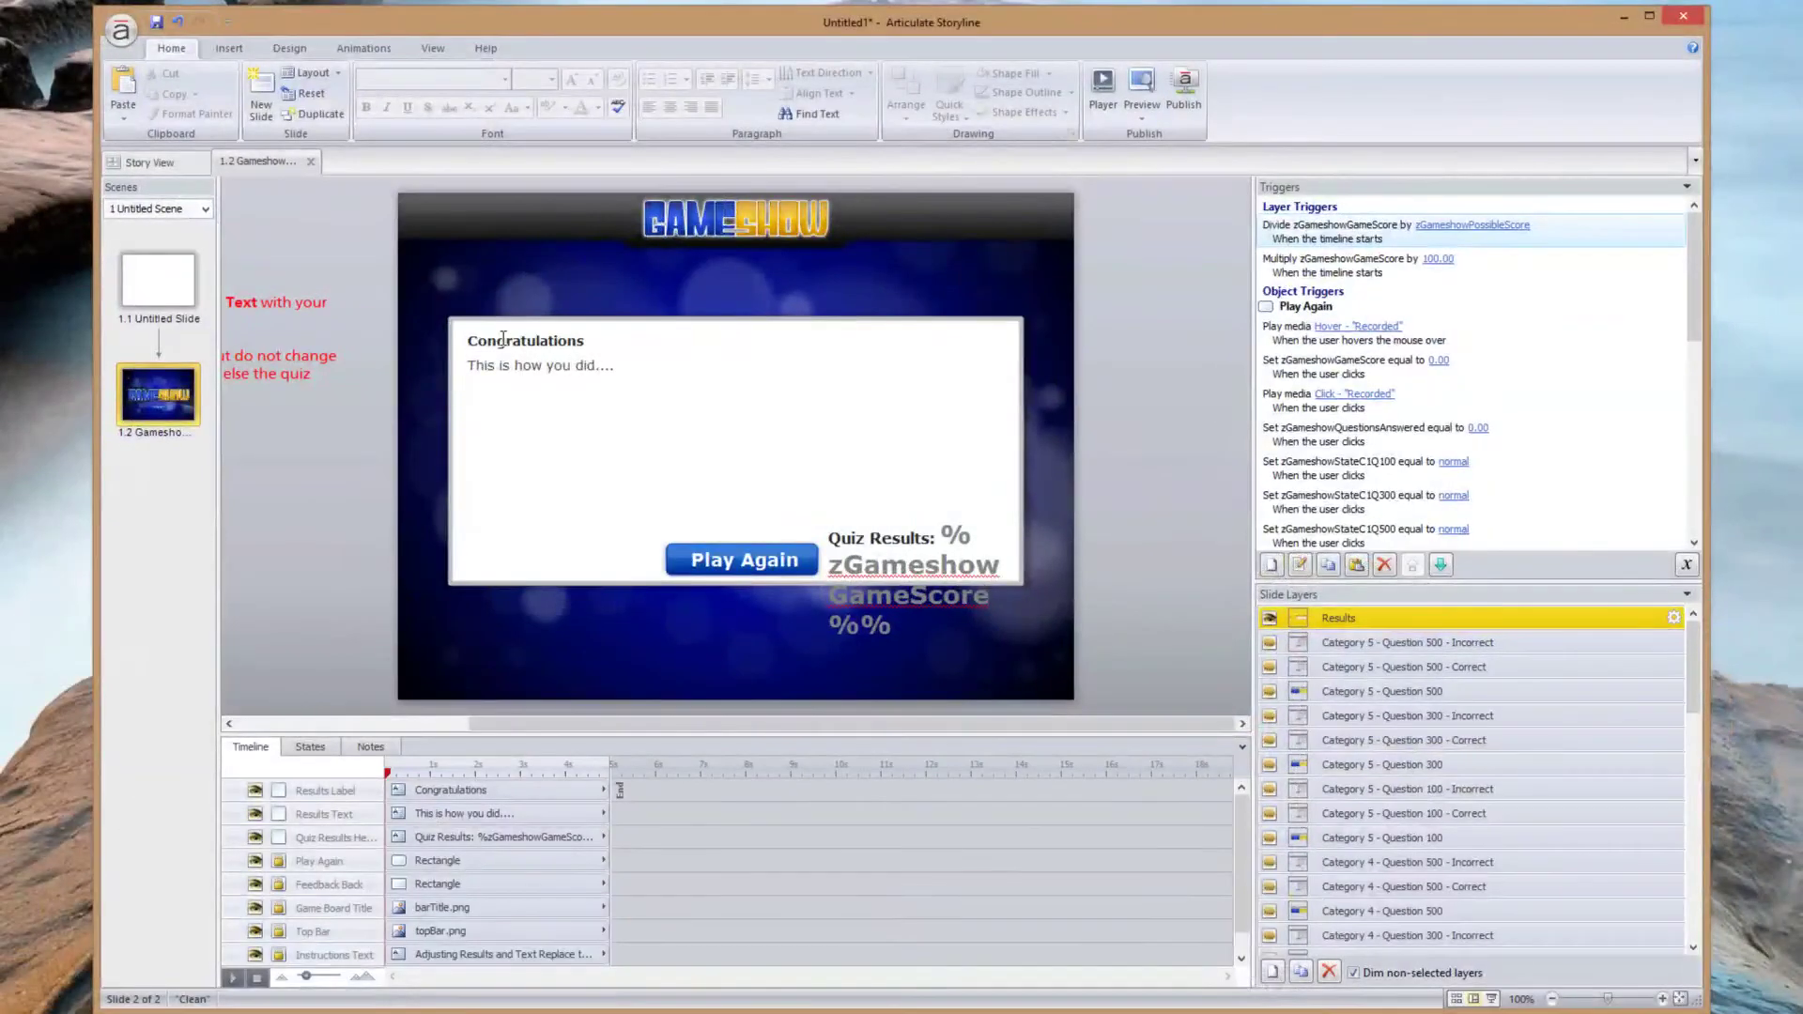
click(106, 280)
click(536, 367)
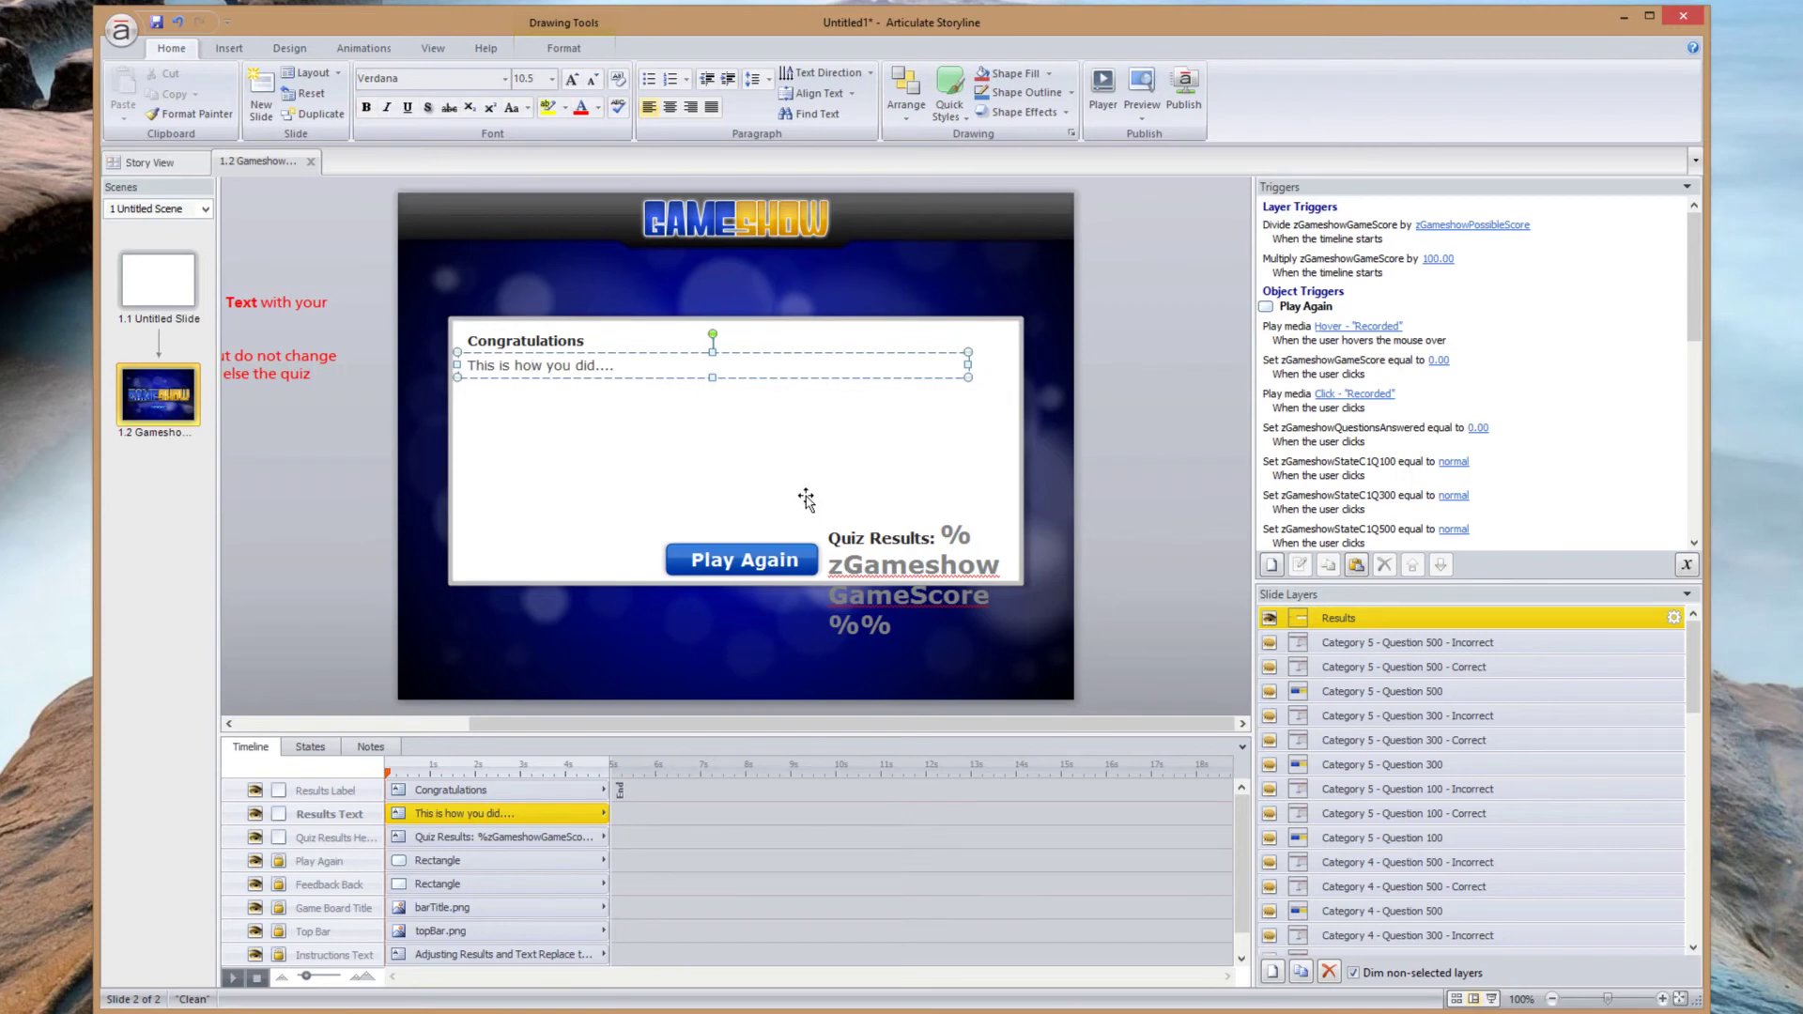
right_click(160, 467)
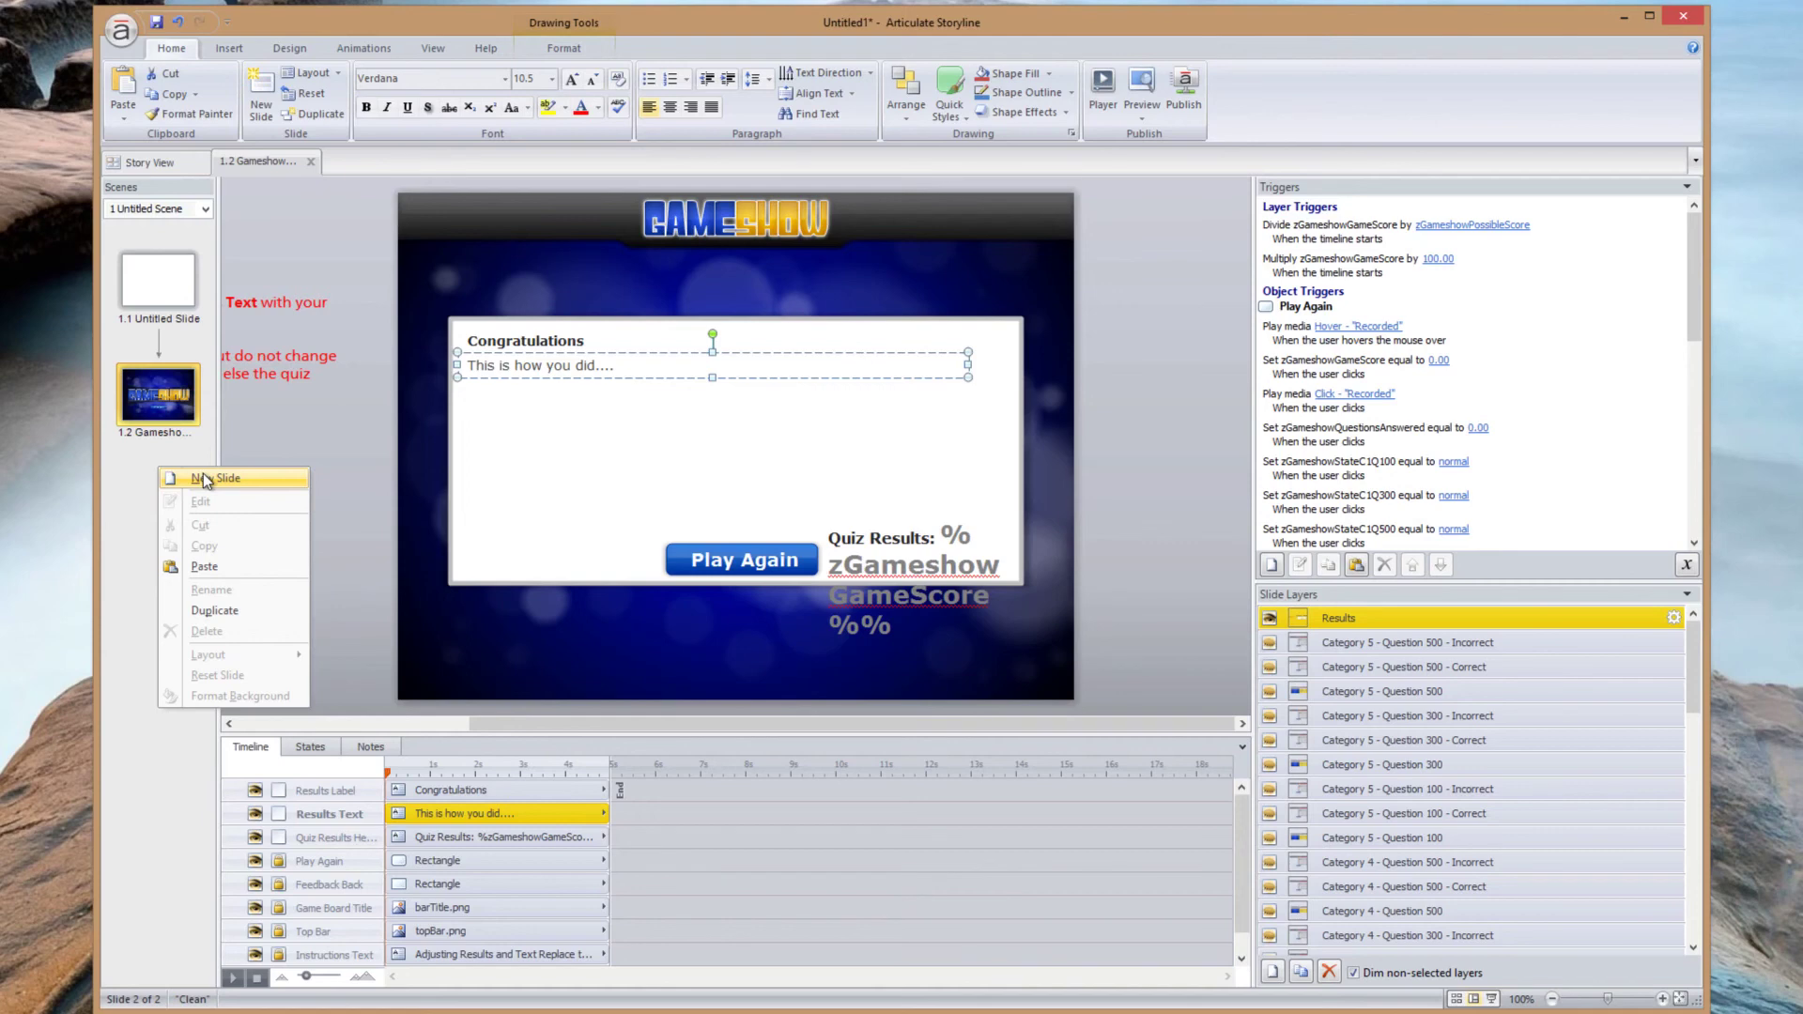
click(267, 405)
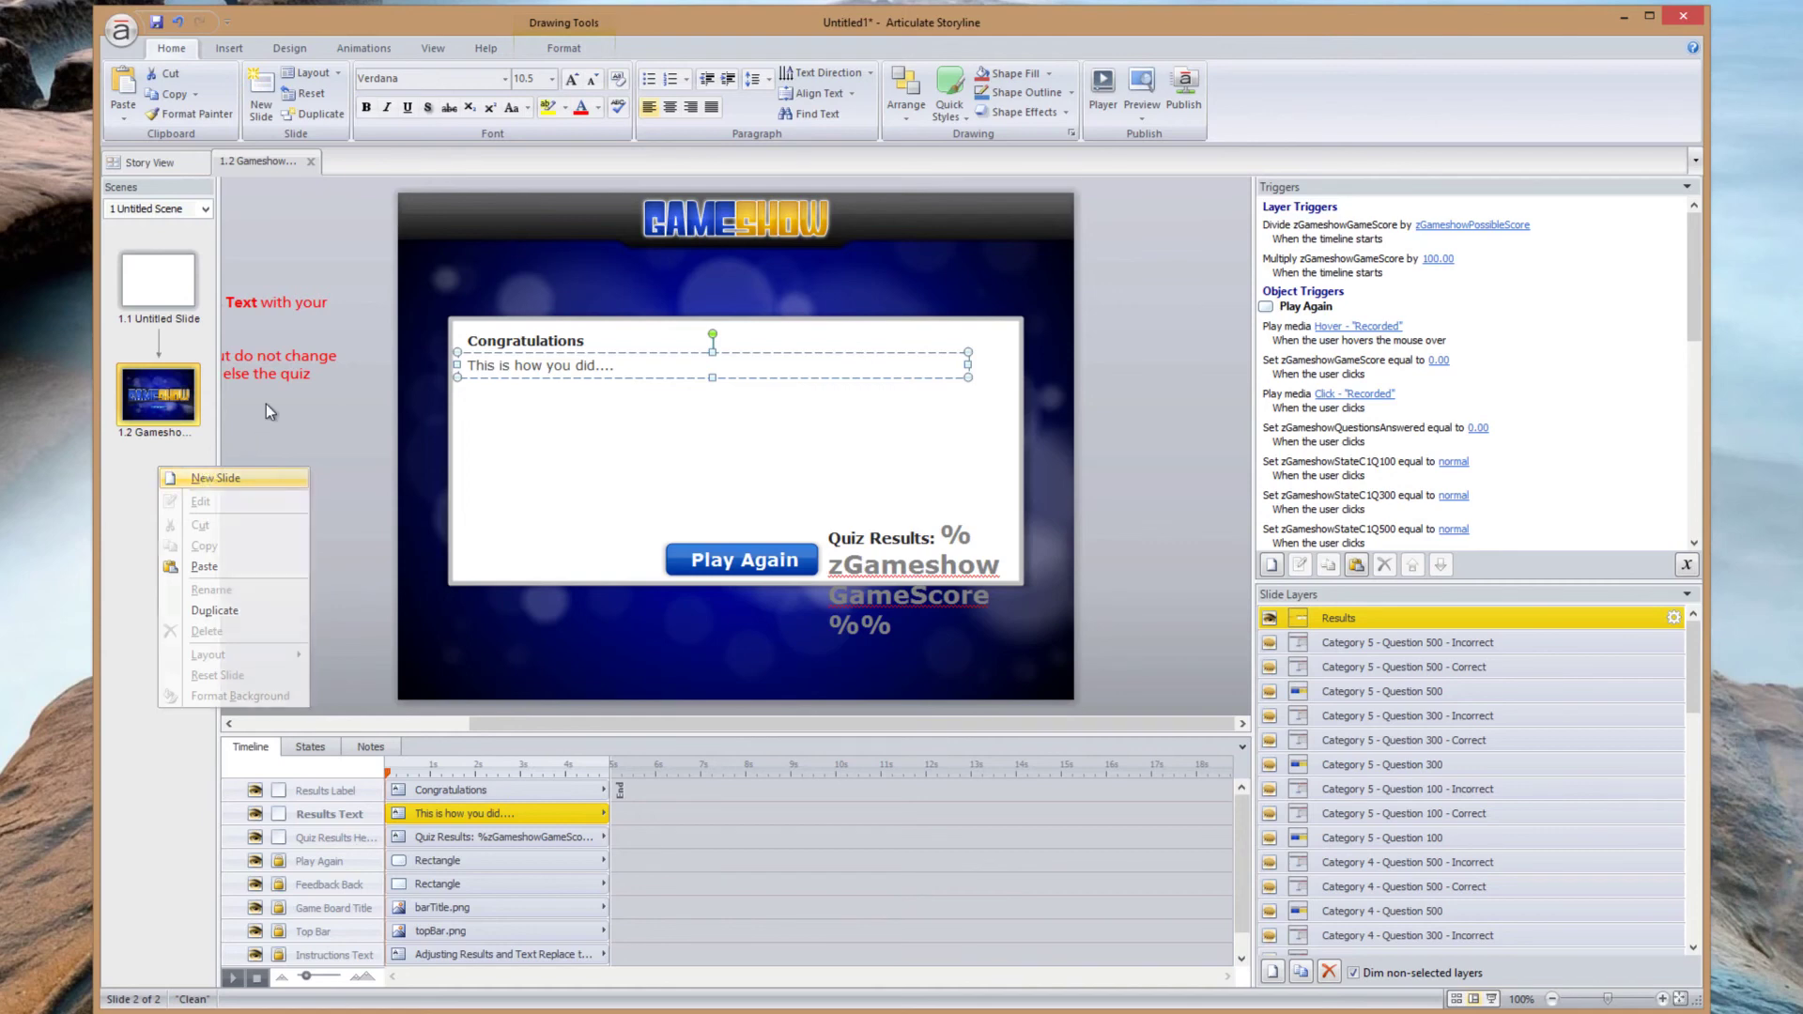